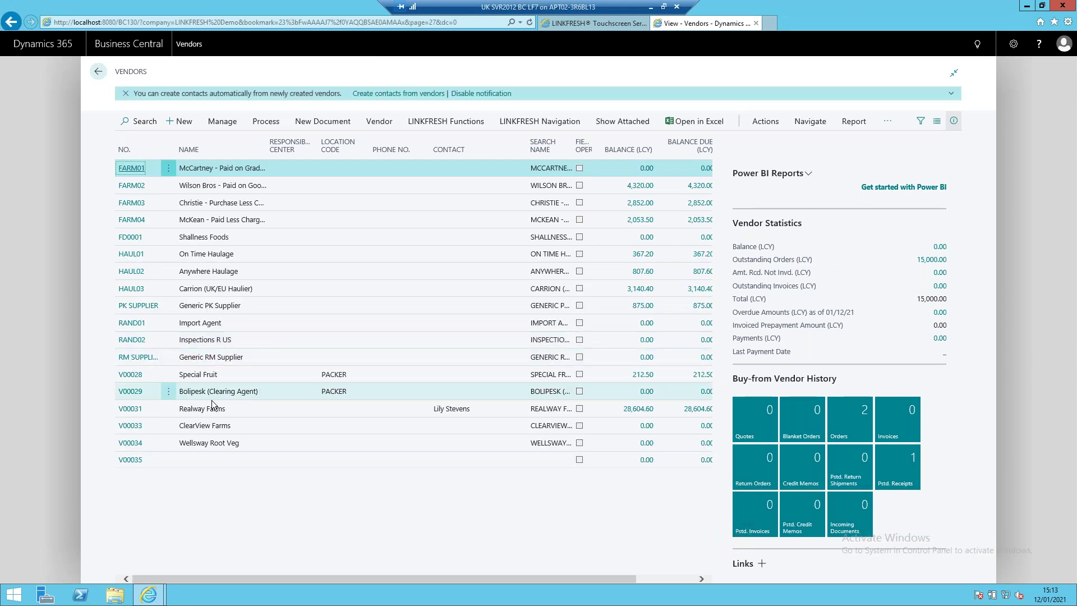
Open the Realway Farms vendor card and check its consignment trading basis and grower returns settings under LINKFRESH 1
{"action": "left_click", "coordinate": [133, 412]}
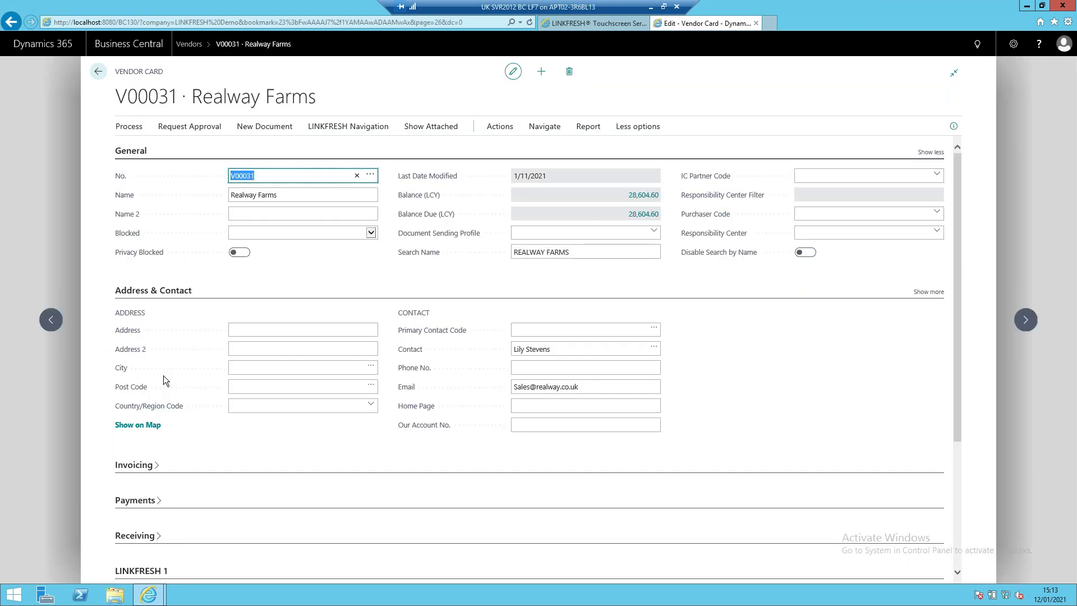
{"action": "scroll", "coordinate": [338, 384], "scroll_direction": "down", "scroll_amount": 3}
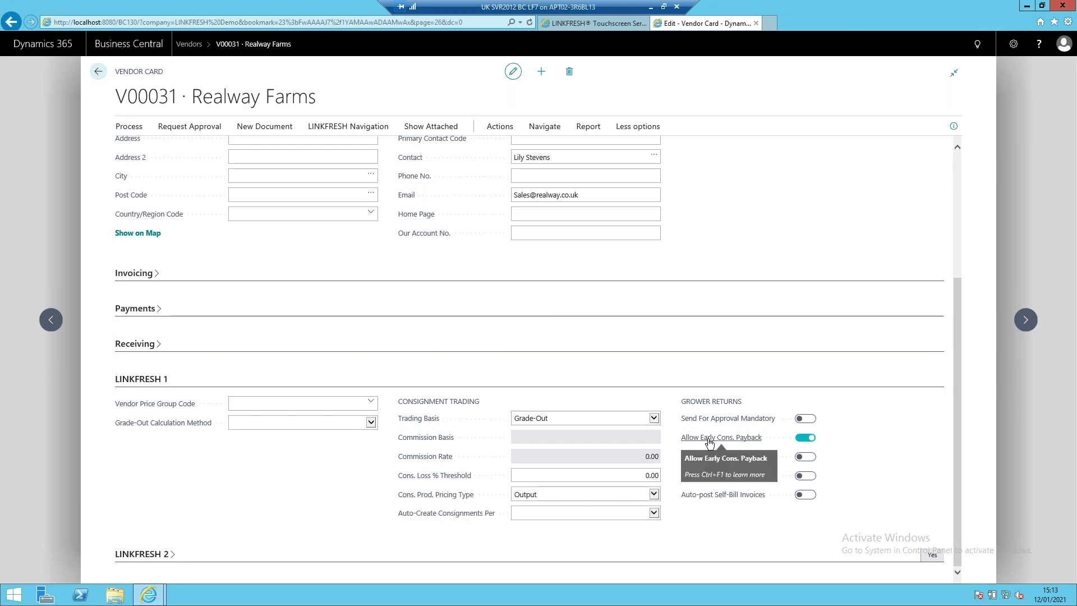
{"action": "left_click", "coordinate": [607, 419]}
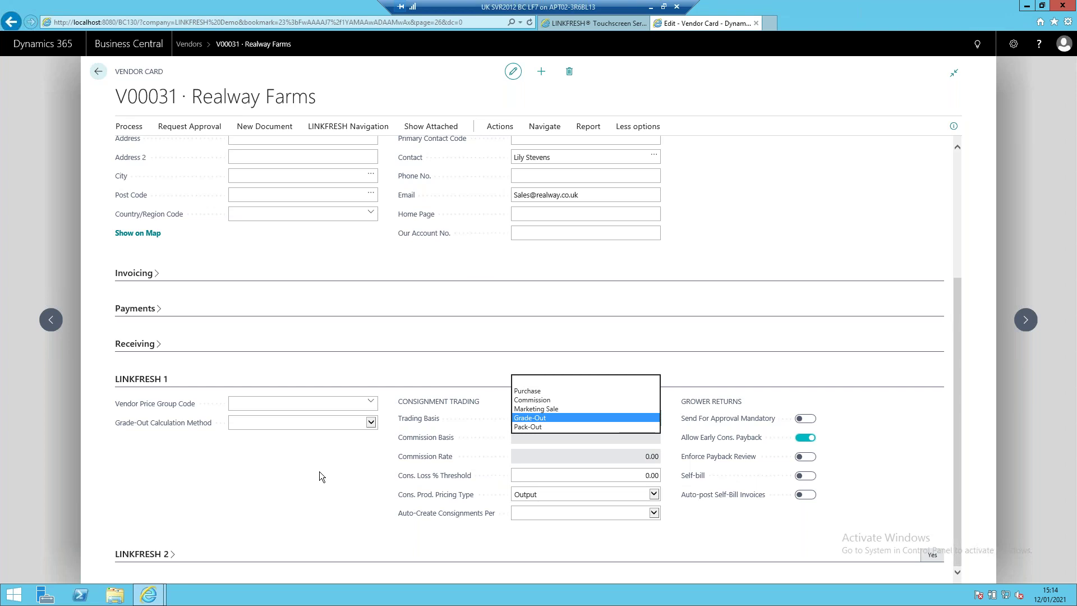
{"action": "key", "text": "Return"}
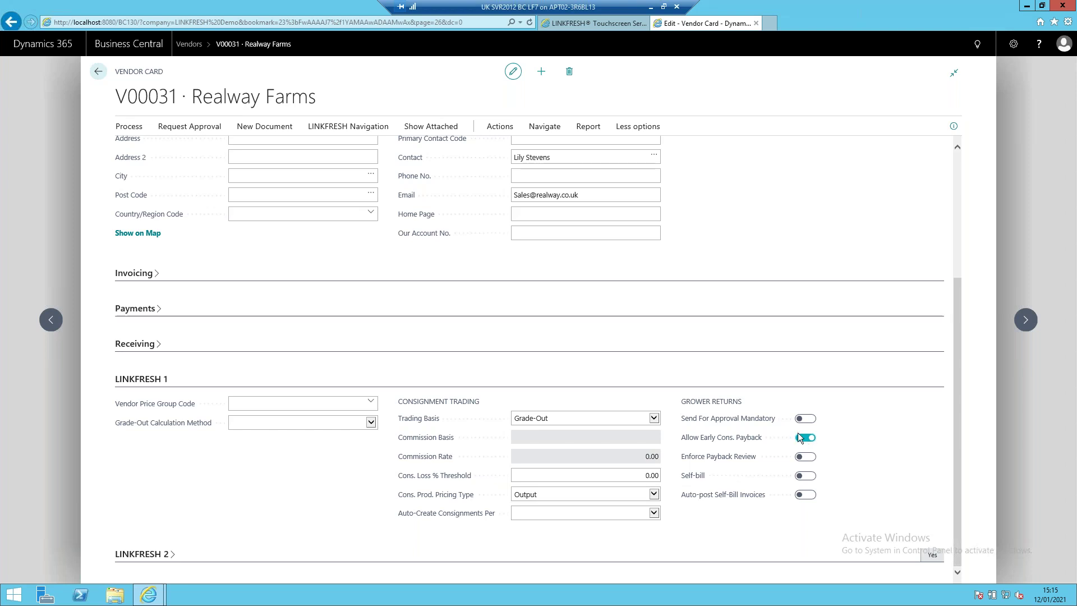
{"action": "scroll", "coordinate": [432, 294], "scroll_direction": "up", "scroll_amount": 4}
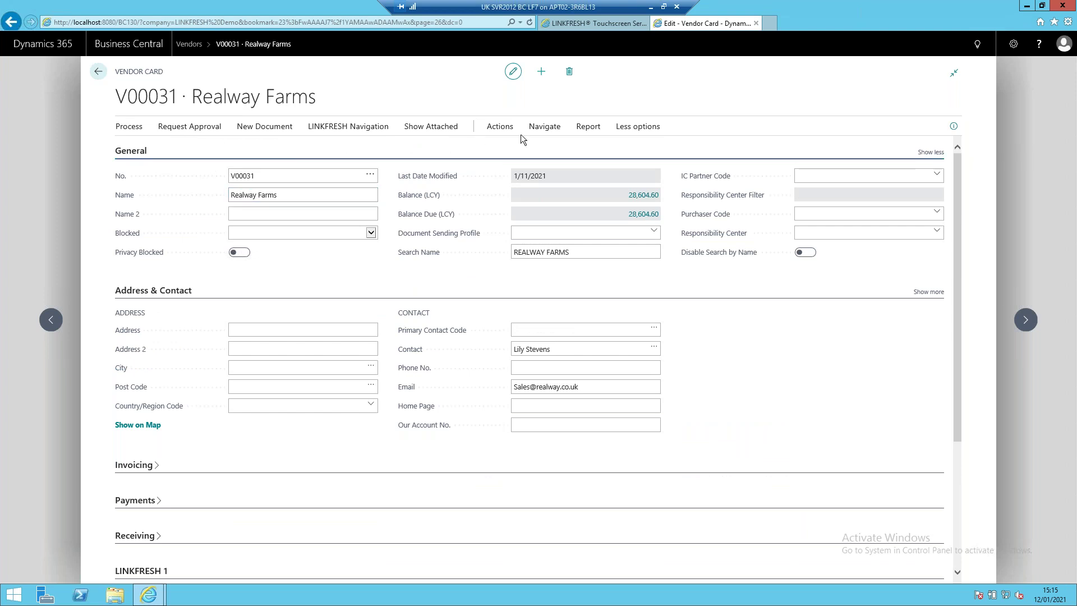
Review the purchase prices set up per item for Realway Farms and return to the home page
{"action": "left_click", "coordinate": [545, 127]}
{"action": "left_click", "coordinate": [196, 150]}
{"action": "left_click", "coordinate": [200, 206]}
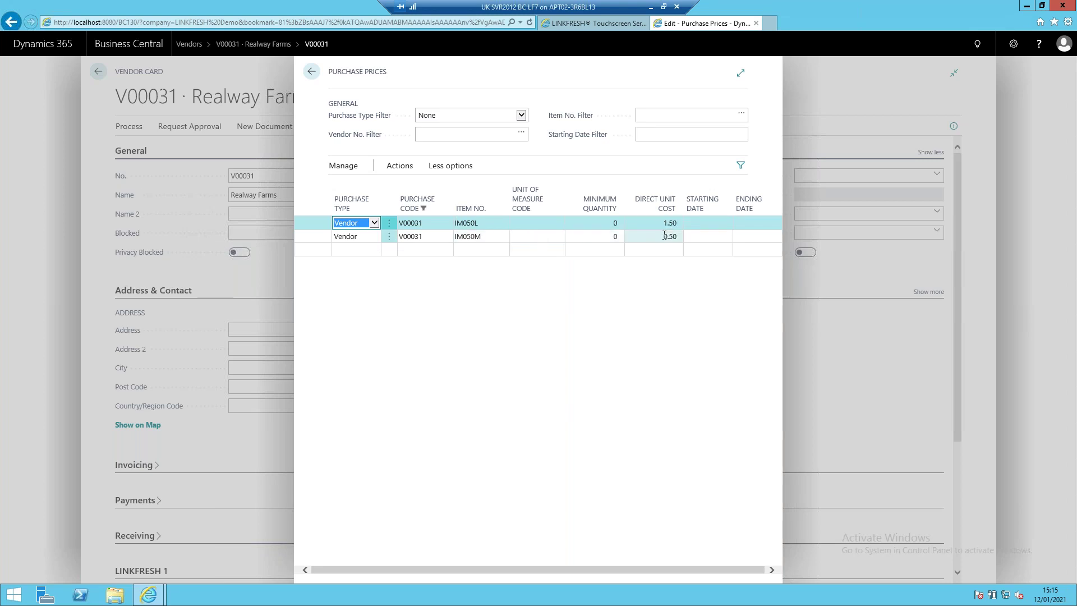
{"action": "left_click", "coordinate": [740, 73]}
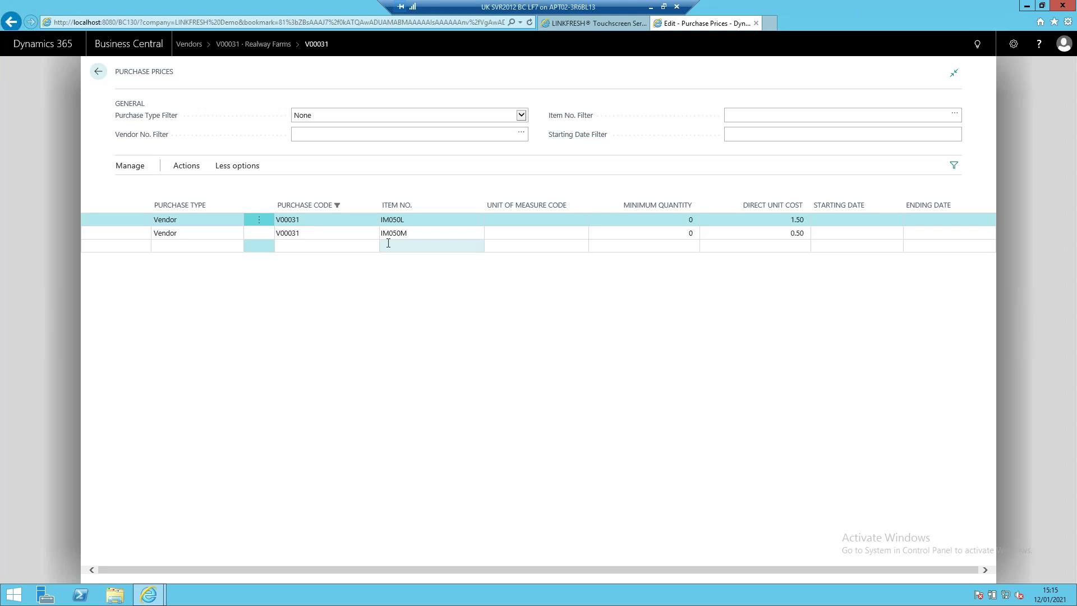
{"action": "left_click", "coordinate": [920, 220]}
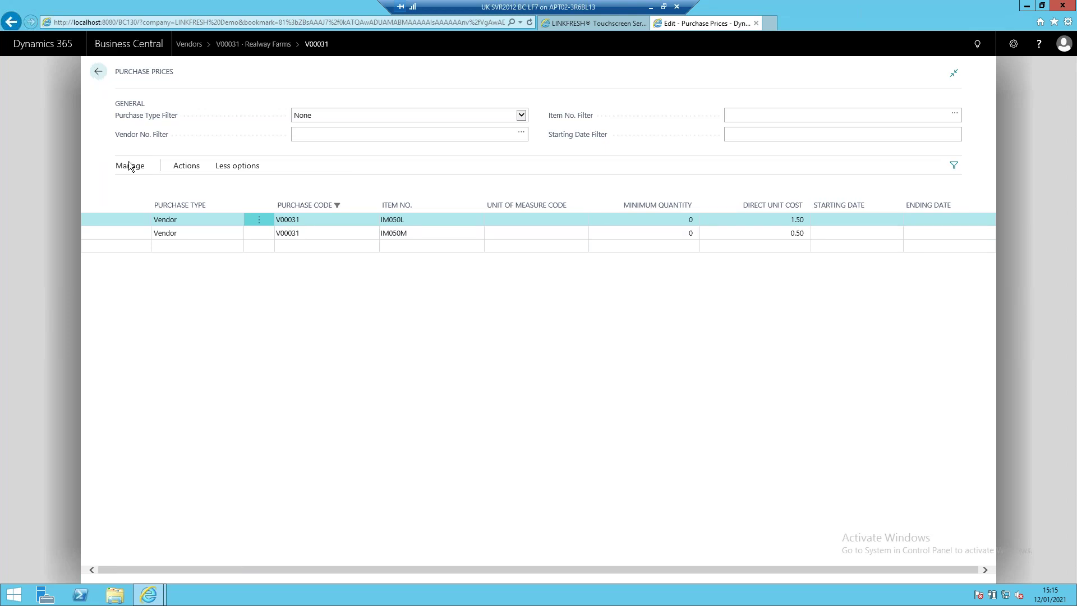
{"action": "left_click", "coordinate": [100, 73]}
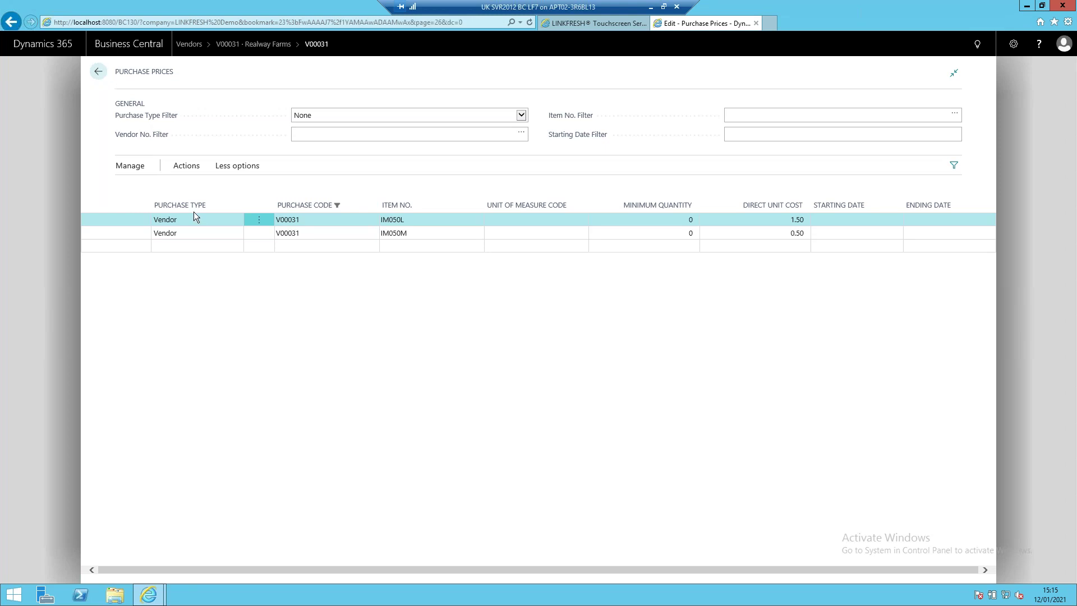
{"action": "left_click", "coordinate": [100, 73]}
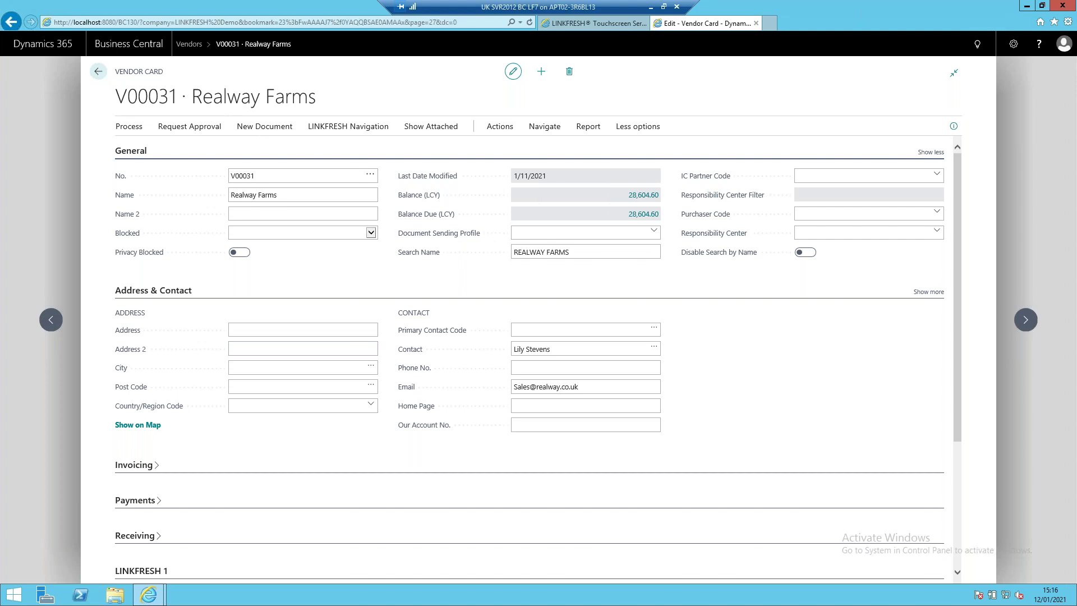
{"action": "left_click", "coordinate": [101, 75]}
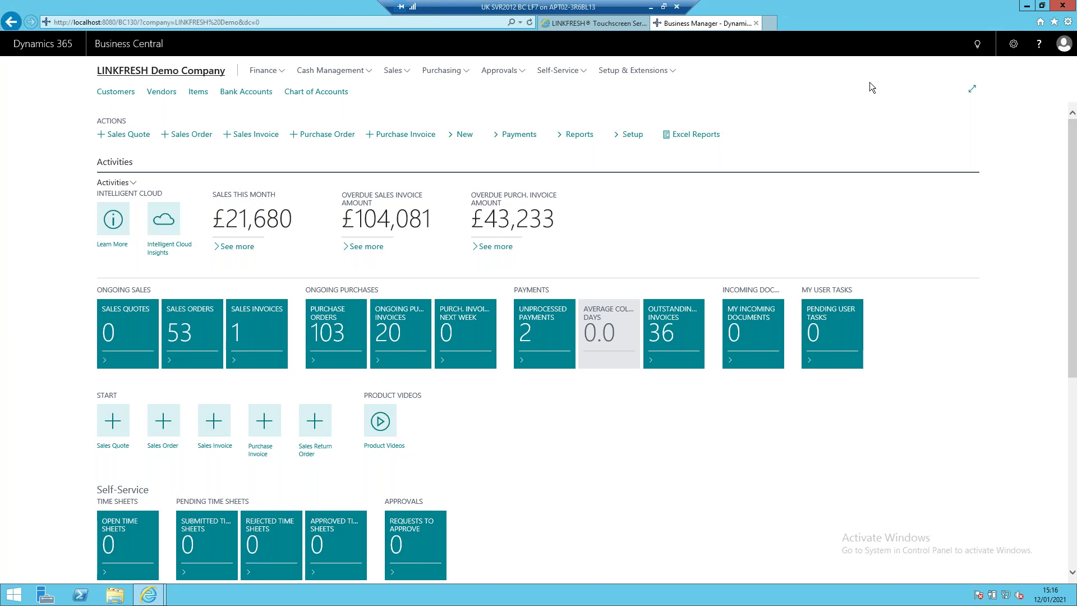
Find the Purchase Orders list through a search for "purchase order" and start a new purchase order
{"action": "left_click", "coordinate": [977, 46]}
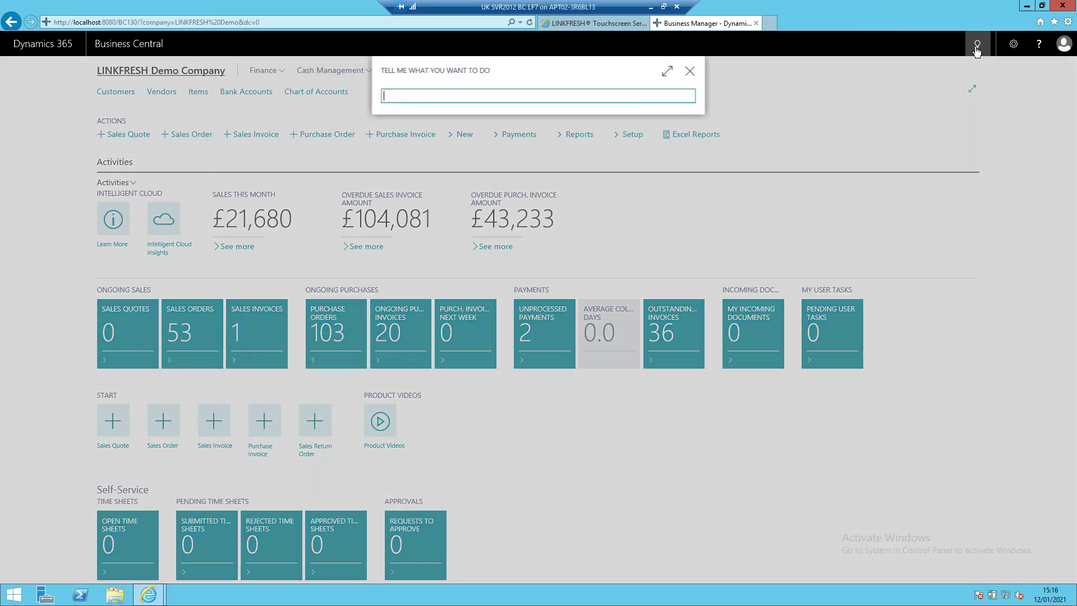
{"action": "type", "text": "purchase order"}
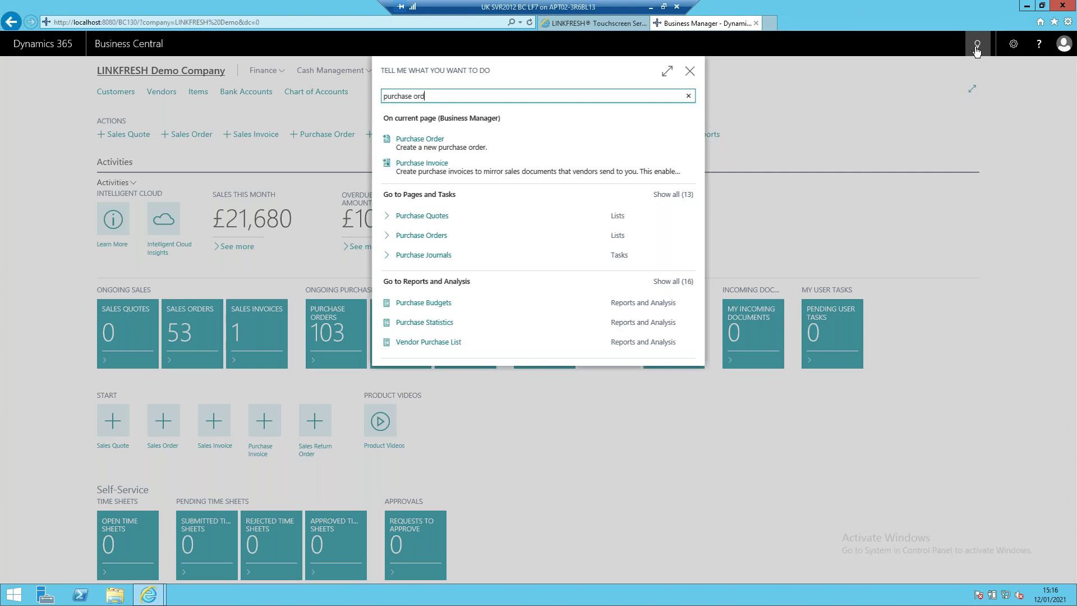
{"action": "left_click", "coordinate": [437, 245]}
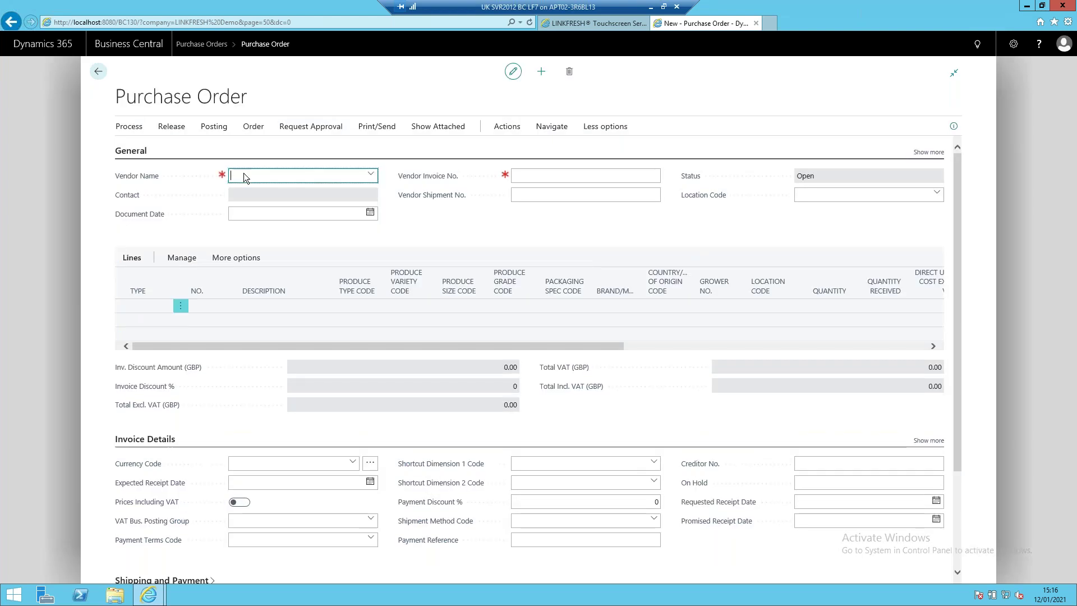
Set the purchase order's vendor to Realway Farms and its location code to DARTFORD
{"action": "type", "text": "re"}
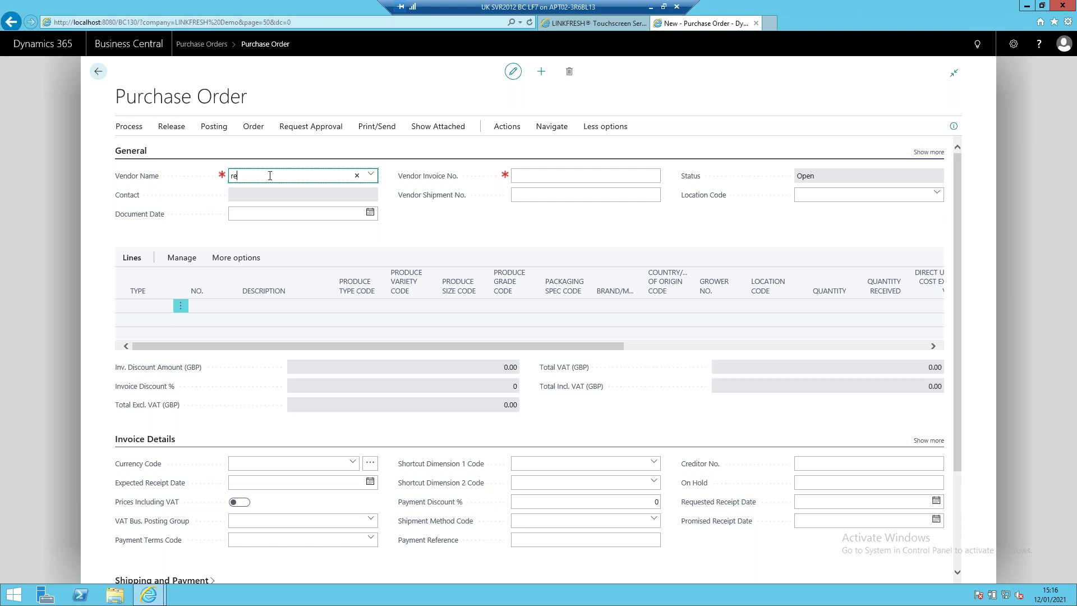
{"action": "type", "text": "alw"}
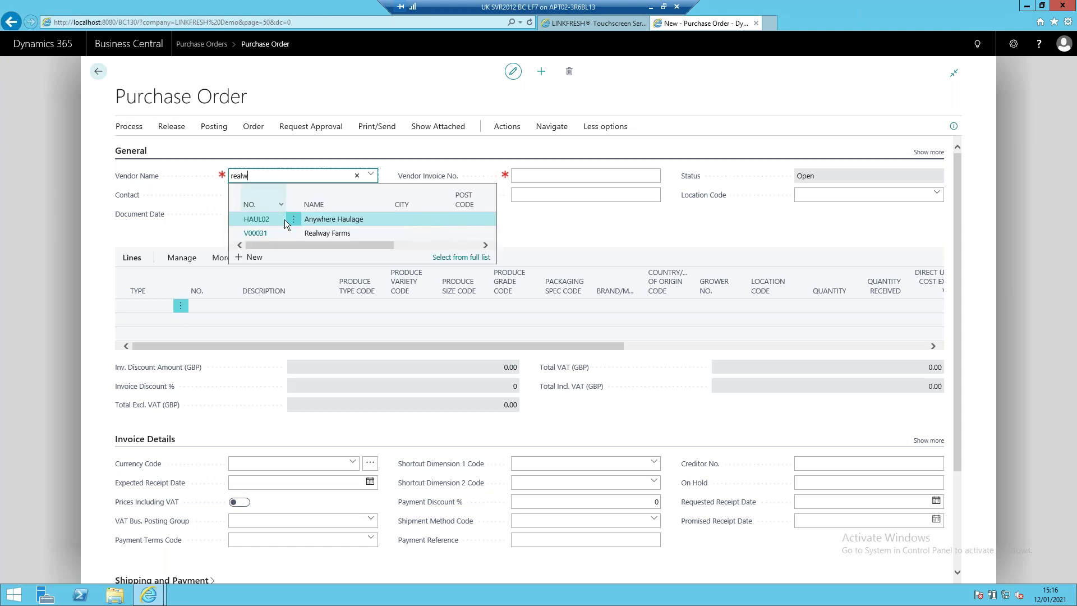
{"action": "left_click", "coordinate": [316, 220]}
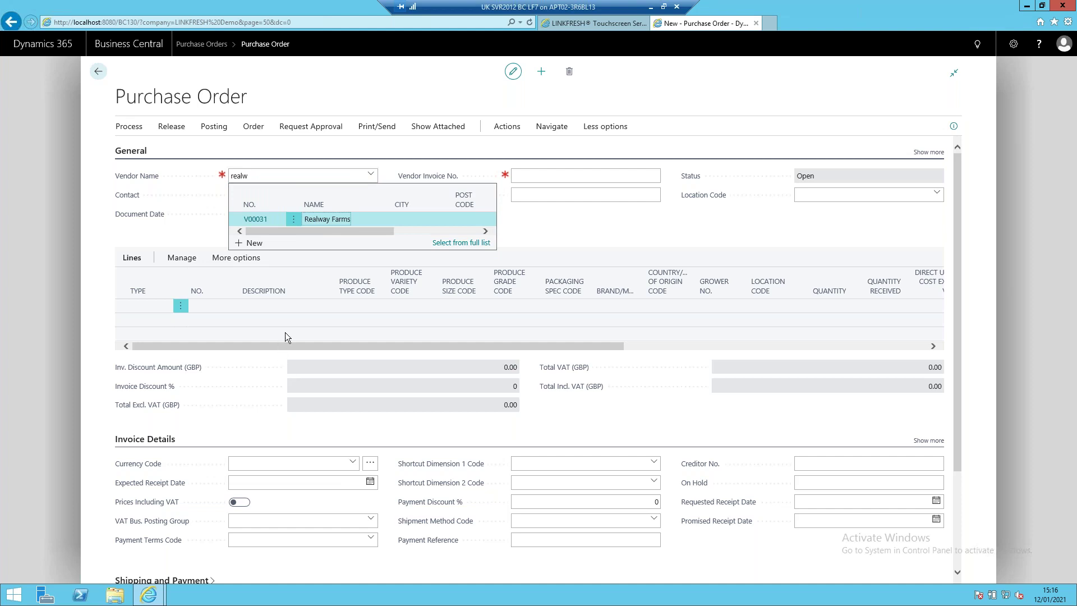
{"action": "left_click", "coordinate": [817, 193]}
{"action": "type", "text": "dart"}
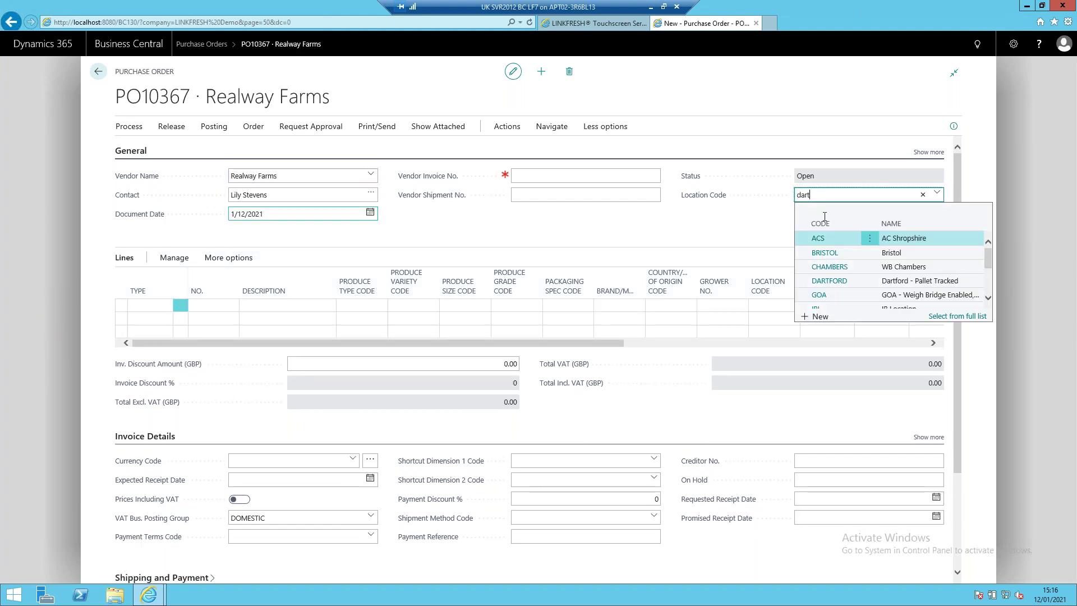
{"action": "left_click", "coordinate": [840, 241]}
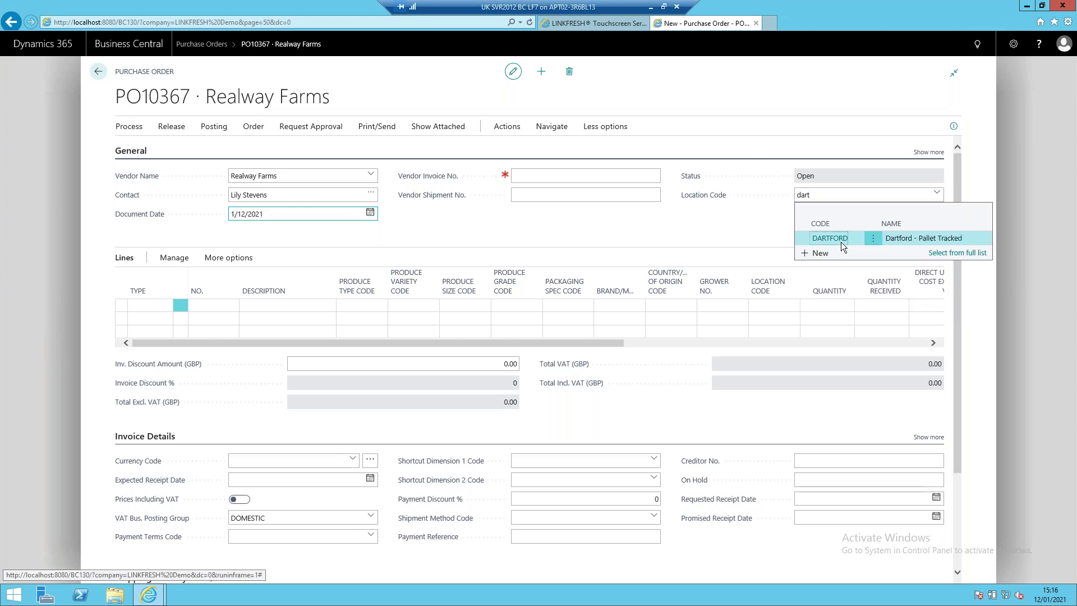
Add a first order line of type Item for RM050, Mandarin - Loose
{"action": "left_click", "coordinate": [166, 309]}
{"action": "left_click", "coordinate": [168, 321]}
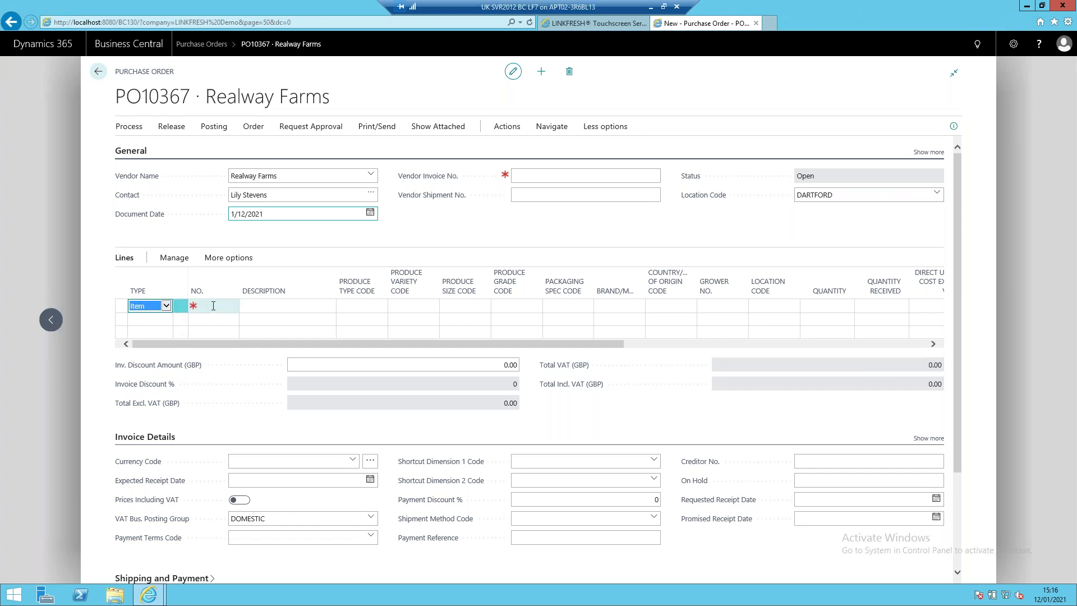
{"action": "left_click", "coordinate": [213, 305]}
{"action": "type", "text": "050"}
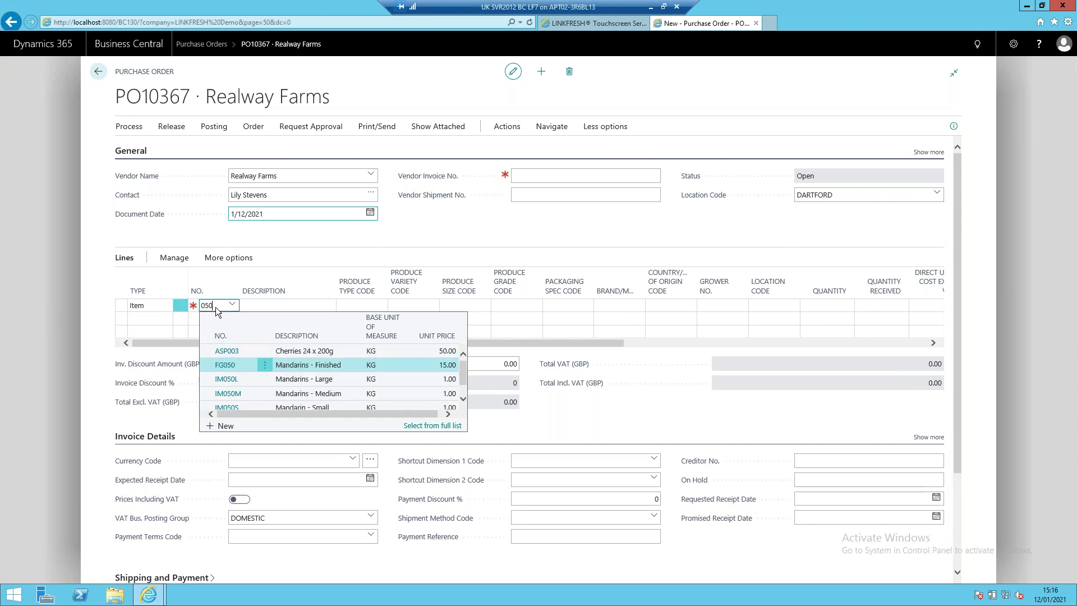
{"action": "double_click", "coordinate": [213, 305]}
{"action": "type", "text": "rm050"}
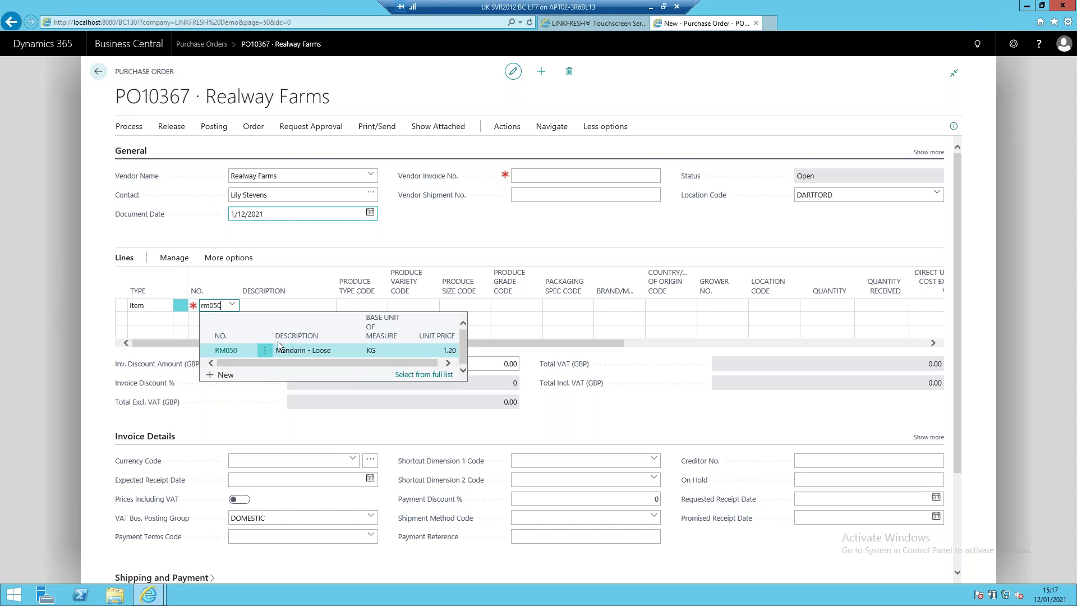
{"action": "key", "text": "Return"}
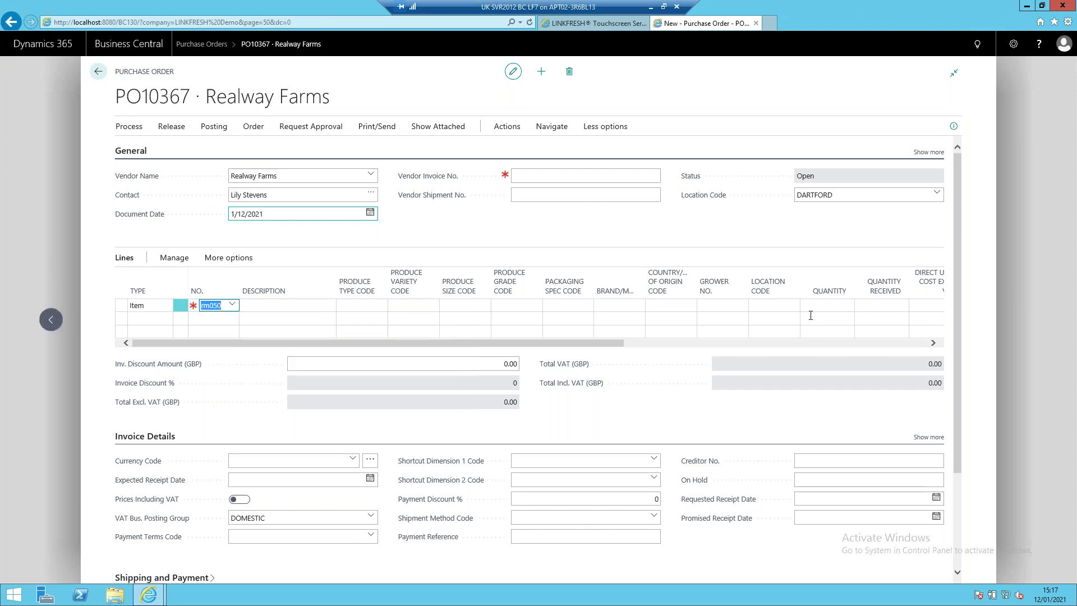
Set the mandarin line's quantity to 1,000 and its direct unit cost excluding VAT to 1
{"action": "left_click", "coordinate": [812, 308]}
{"action": "type", "text": "1000"}
{"action": "key", "text": "Tab"}
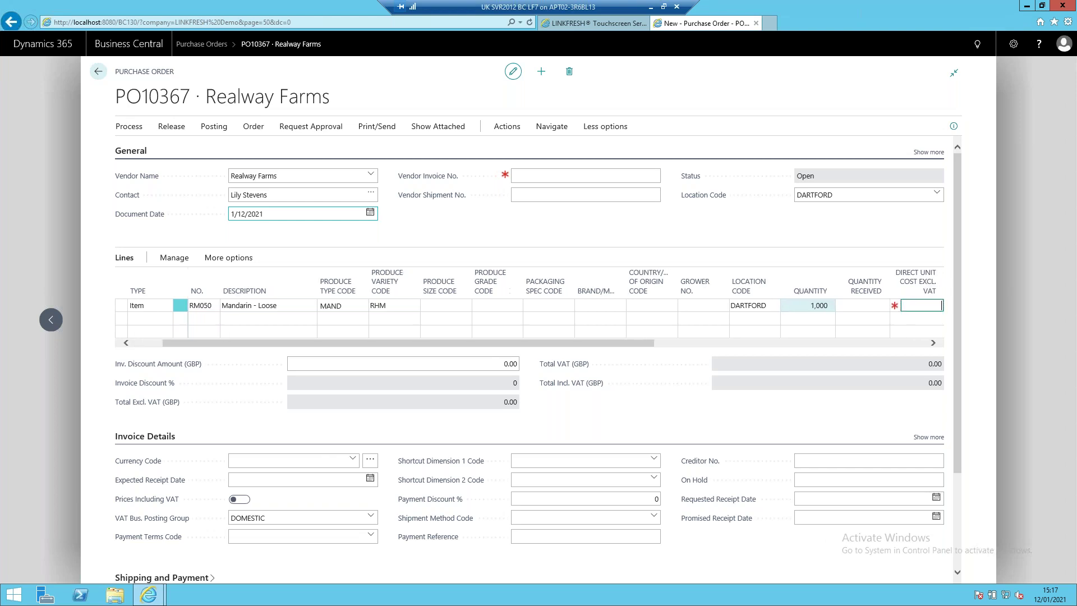
{"action": "type", "text": "1"}
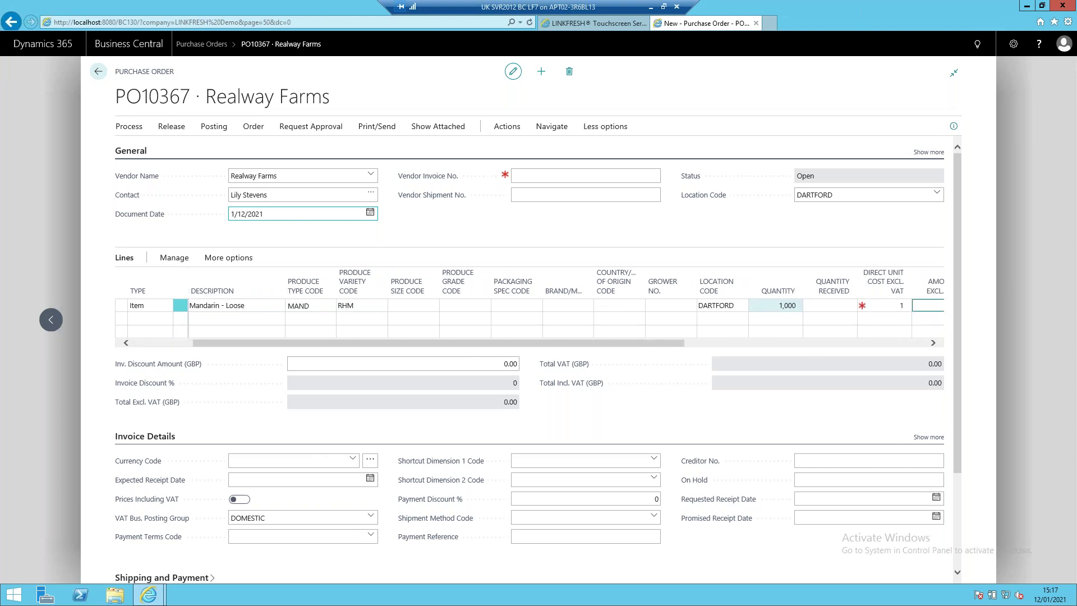
{"action": "key", "text": "Tab"}
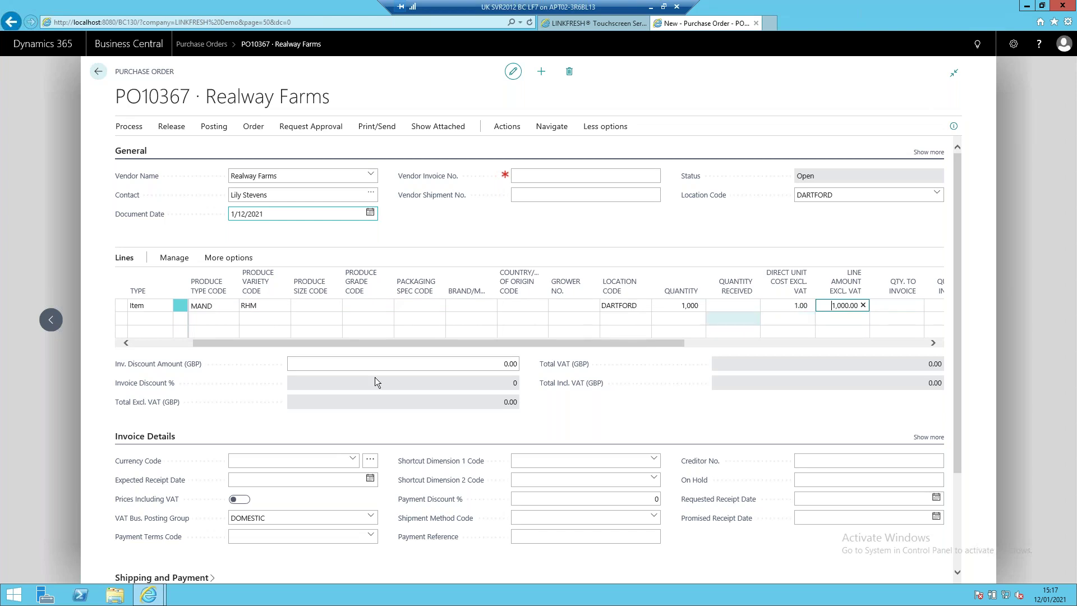
Check the order's default trading basis in the consignment defaults of the LINKFRESH section
{"action": "left_click_drag", "start_coordinate": [268, 345], "coordinate": [163, 349]}
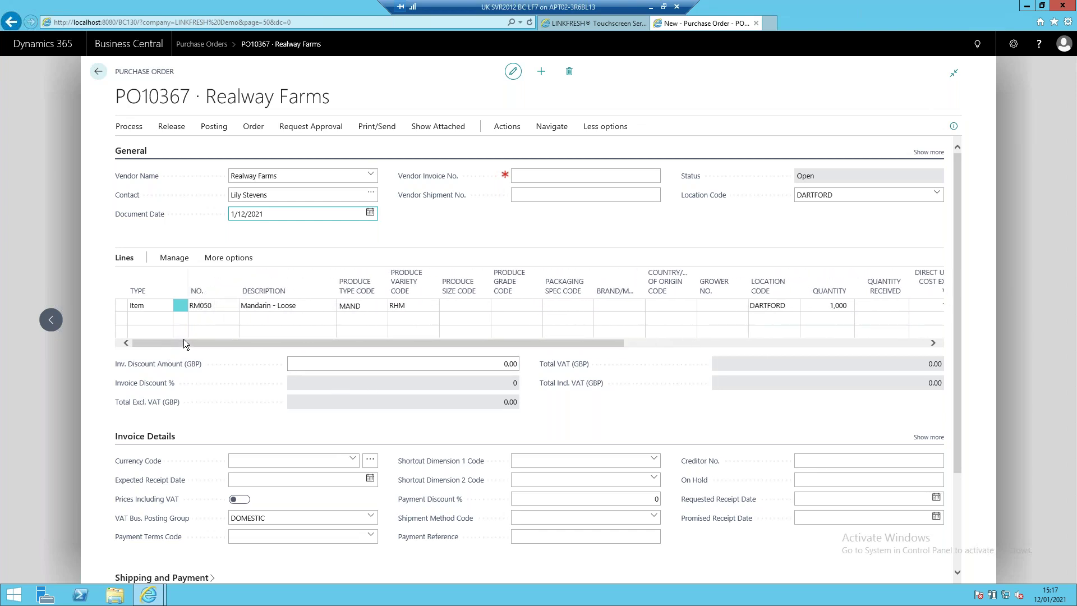
{"action": "scroll", "coordinate": [183, 338], "scroll_direction": "down", "scroll_amount": 3}
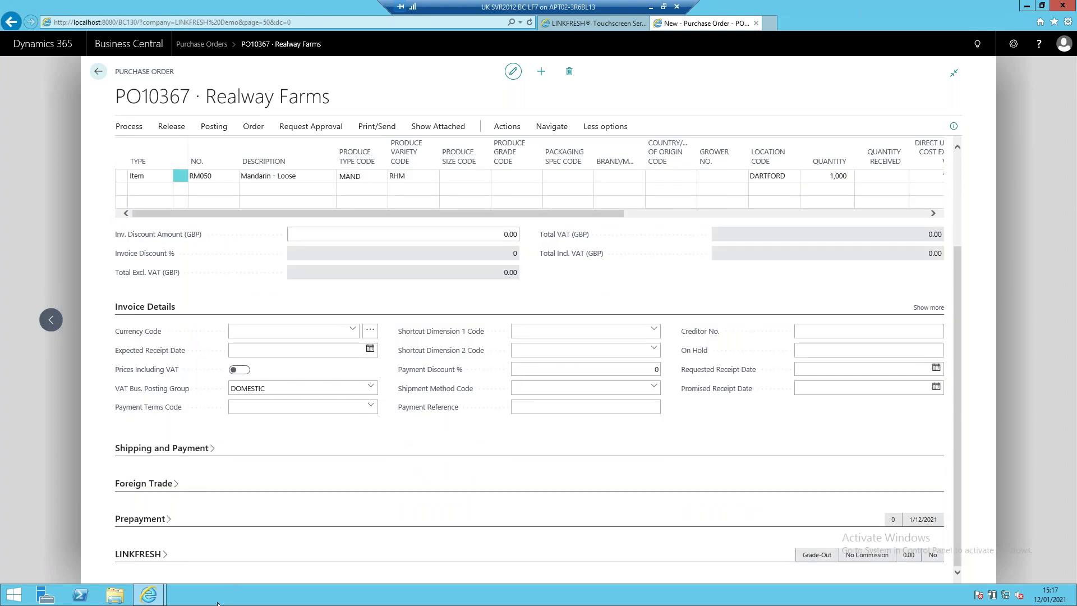
{"action": "left_click", "coordinate": [147, 555]}
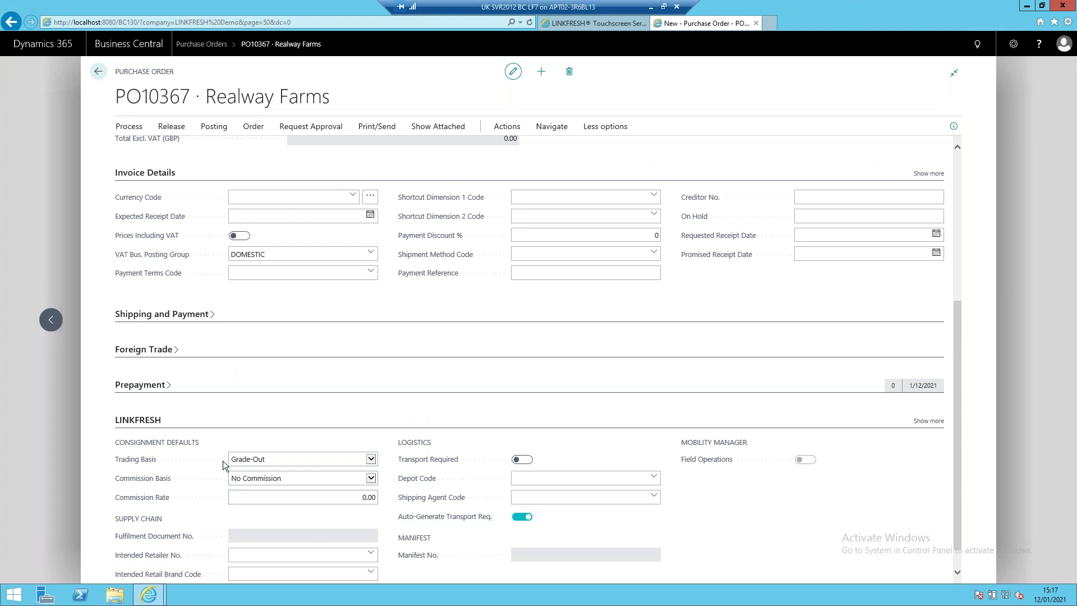
{"action": "left_click", "coordinate": [254, 457]}
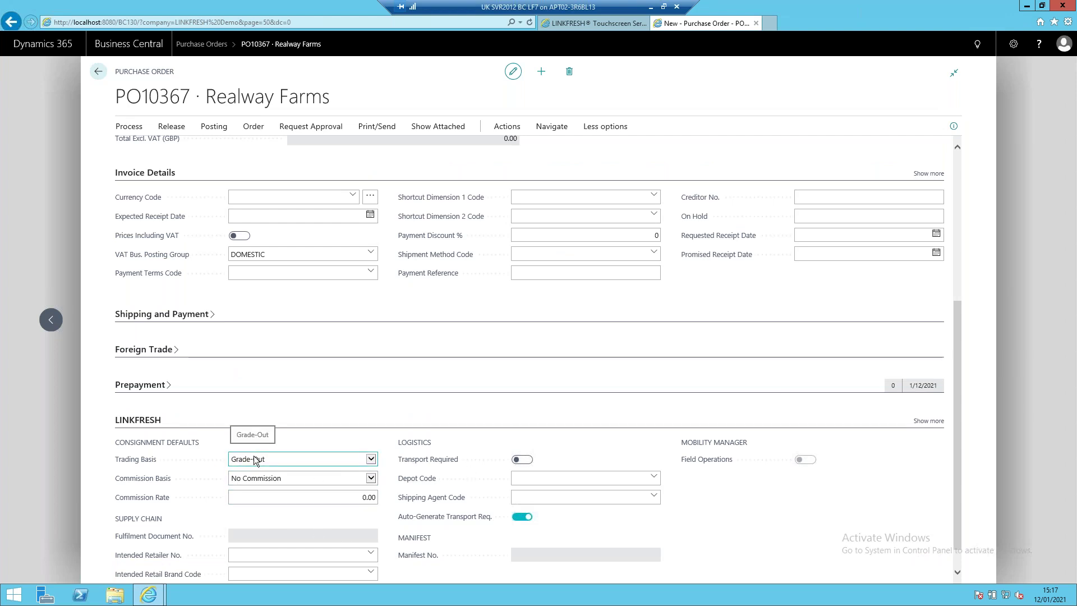
{"action": "scroll", "coordinate": [253, 459], "scroll_direction": "up", "scroll_amount": 5}
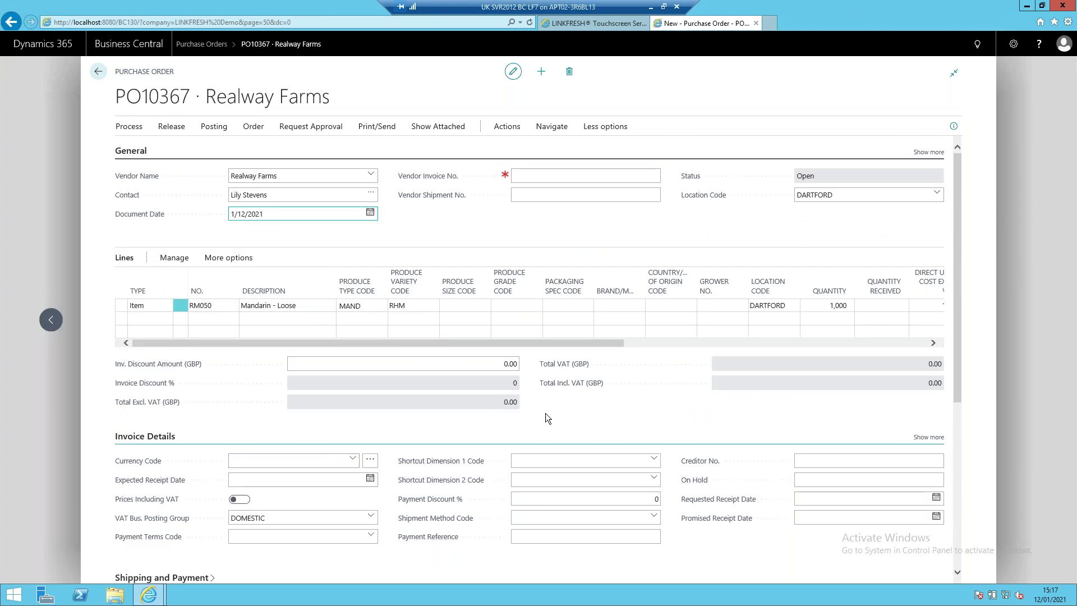
Check the consignment number field on the order line and release the purchase order, acknowledging the message
{"action": "left_click_drag", "start_coordinate": [495, 343], "coordinate": [807, 353]}
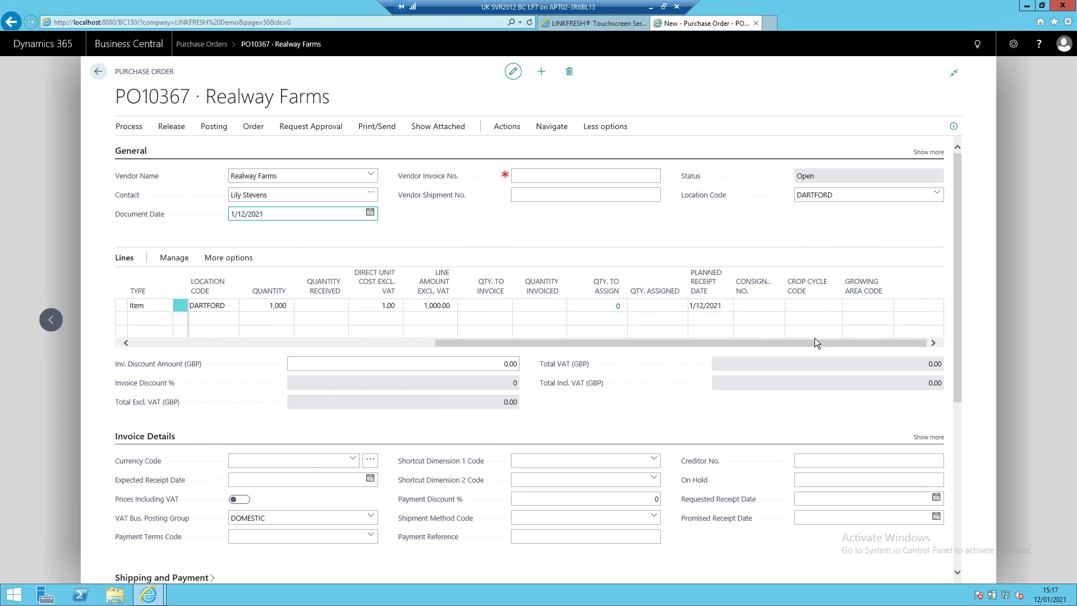
{"action": "left_click", "coordinate": [747, 307]}
{"action": "left_click", "coordinate": [173, 137]}
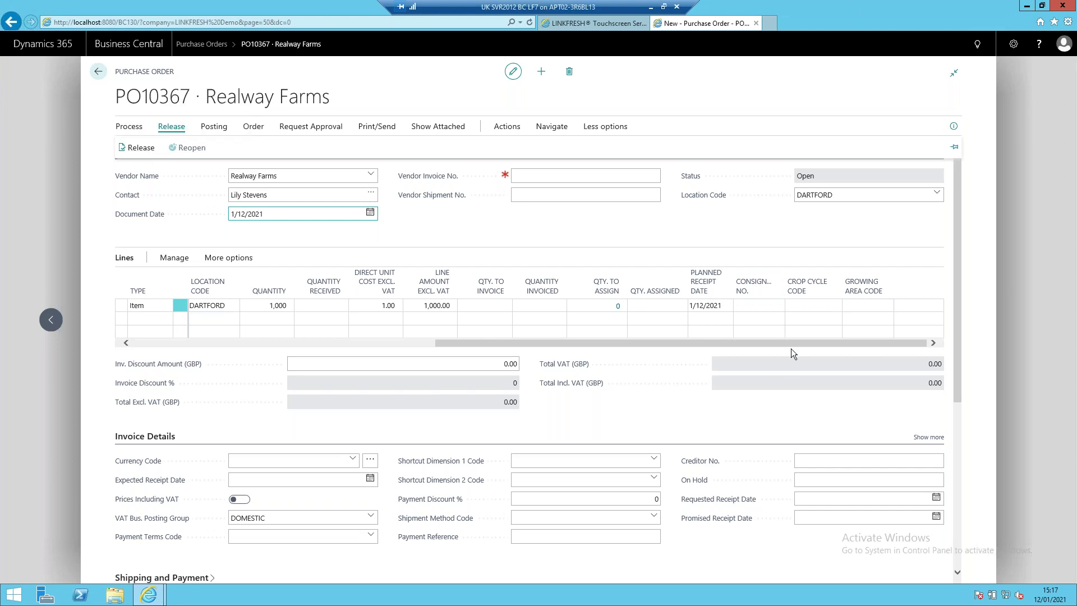
{"action": "left_click", "coordinate": [147, 149]}
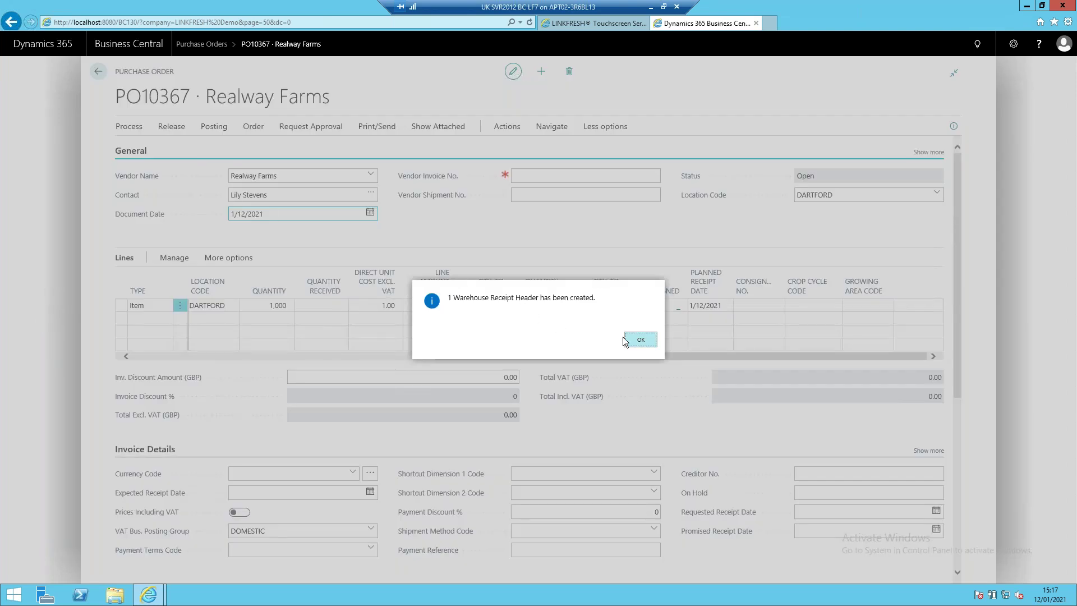
{"action": "left_click", "coordinate": [633, 340]}
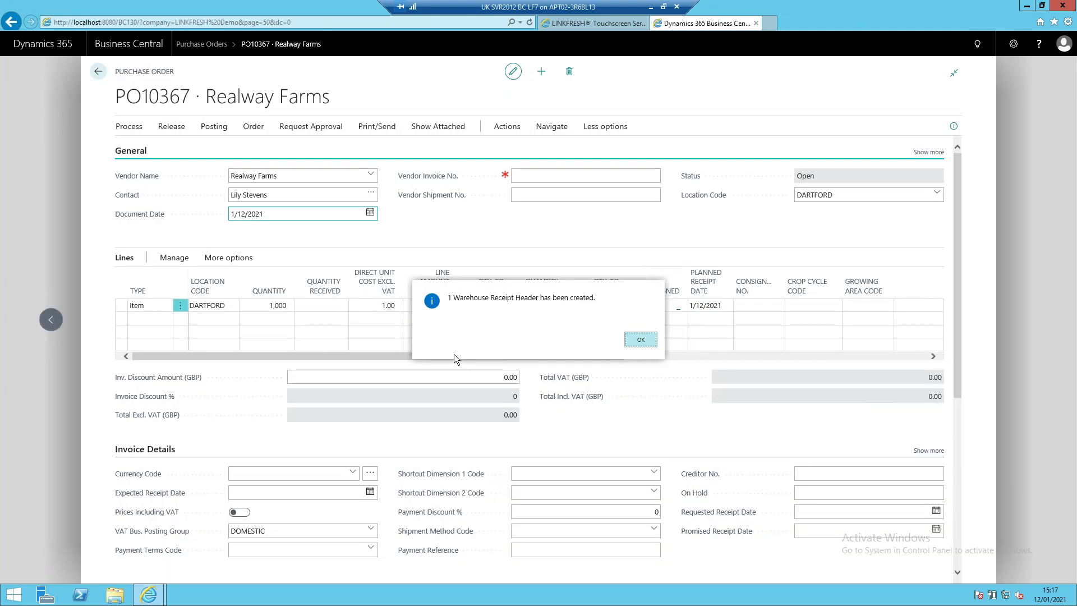
Check the consignment number on the mandarin line of the released purchase order
{"action": "left_click_drag", "start_coordinate": [350, 352], "coordinate": [692, 369]}
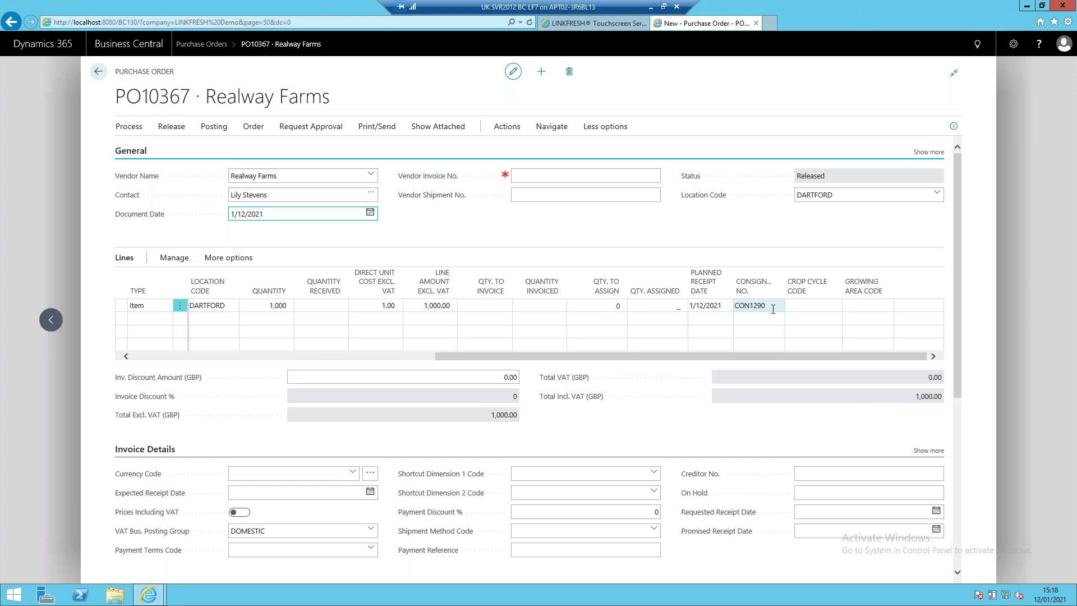
{"action": "left_click", "coordinate": [755, 326]}
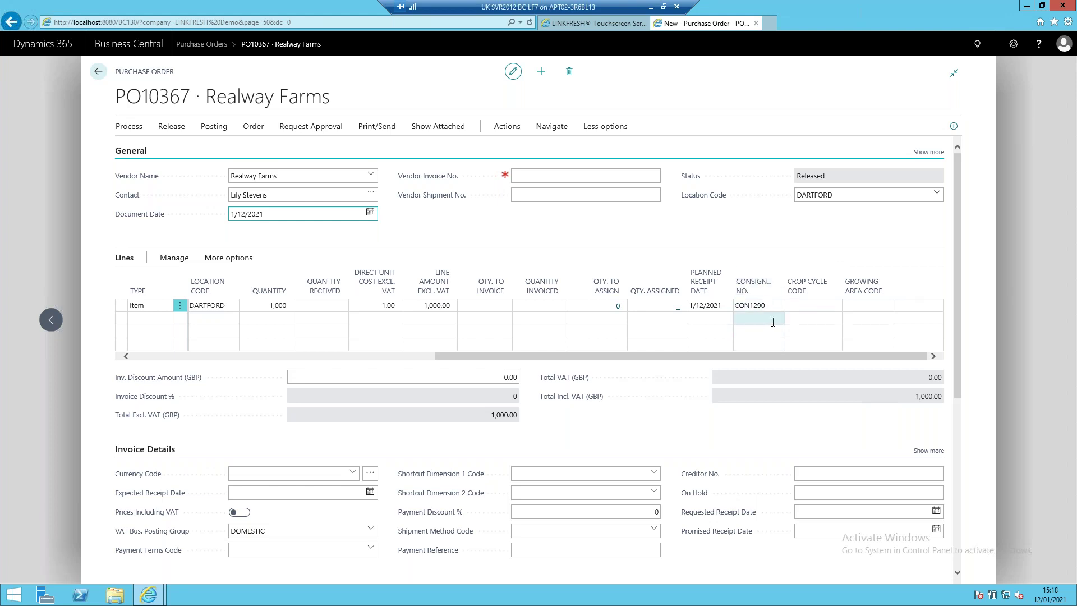
{"action": "left_click", "coordinate": [774, 307]}
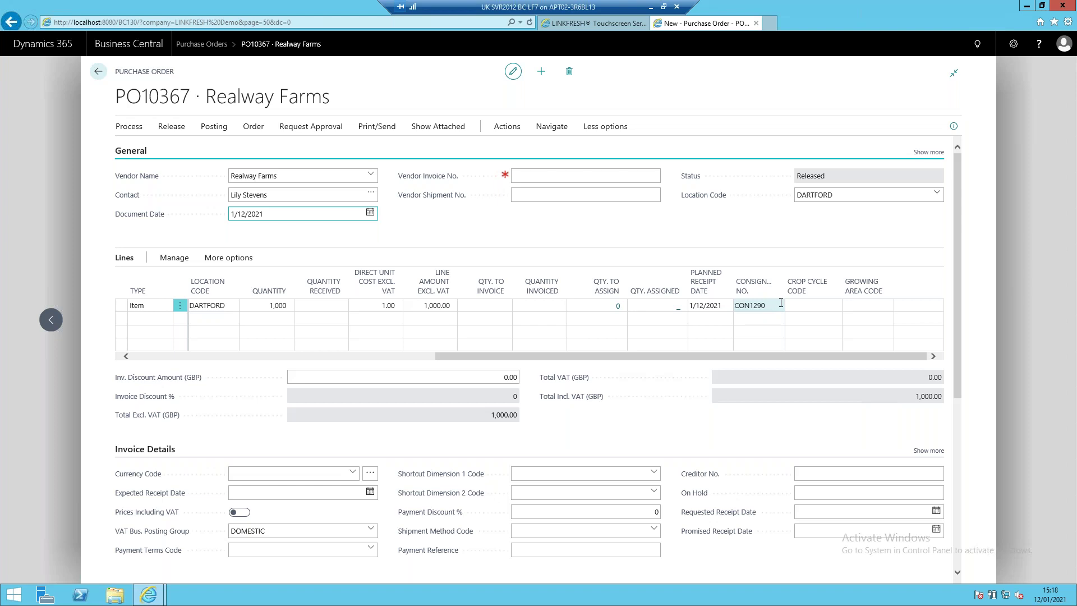
{"action": "left_click_drag", "start_coordinate": [545, 355], "coordinate": [270, 356]}
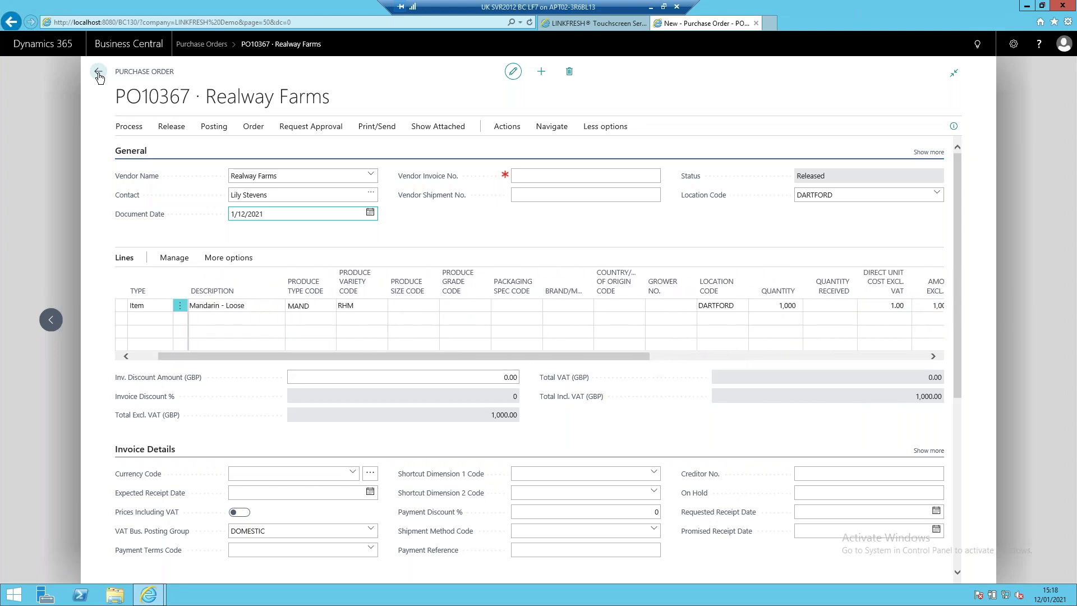
Leave the purchase order, search for "consig" and open the Consignment List
{"action": "left_click", "coordinate": [99, 76]}
{"action": "left_click", "coordinate": [98, 71]}
{"action": "left_click", "coordinate": [978, 44]}
{"action": "type", "text": "onsig"}
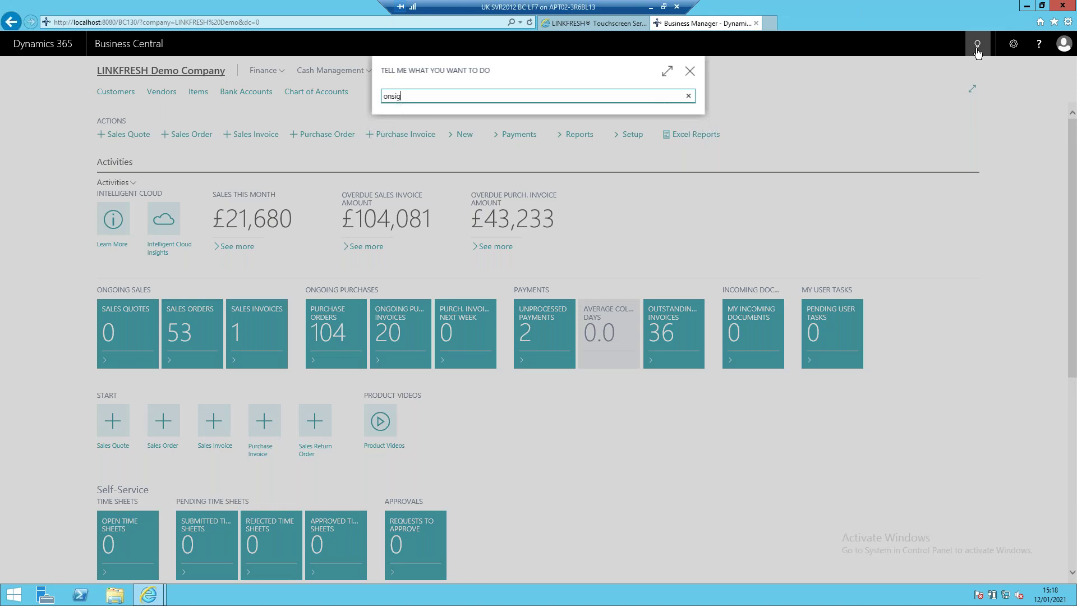
{"action": "key", "text": "BackSpace"}
{"action": "key", "text": "BackSpace"}
{"action": "key", "text": "BackSpace"}
{"action": "key", "text": "BackSpace"}
{"action": "key", "text": "BackSpace"}
{"action": "type", "text": "consig"}
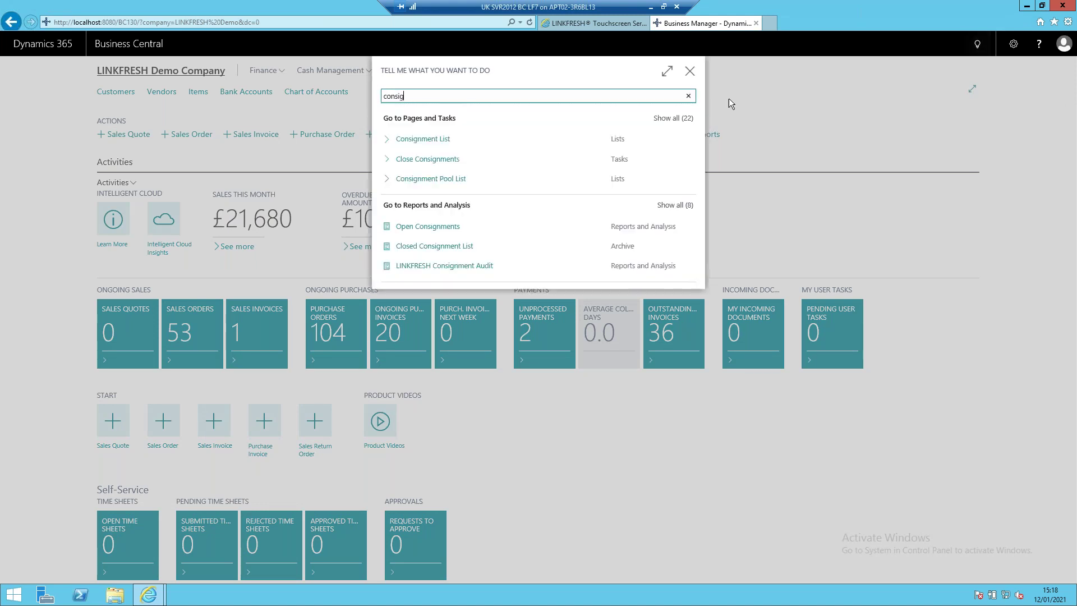
{"action": "left_click", "coordinate": [423, 140]}
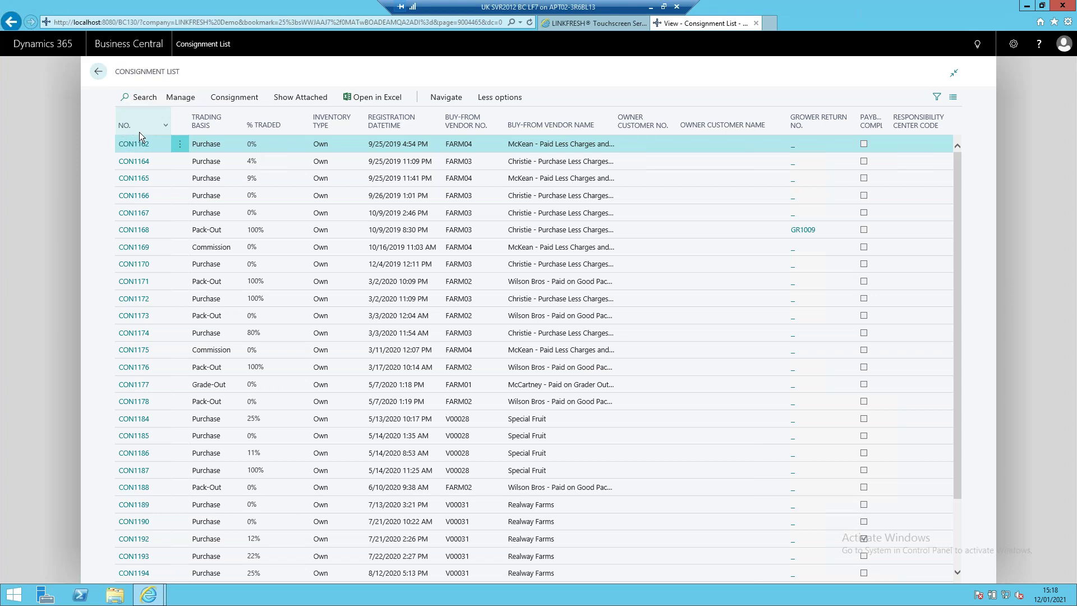
Sort the consignments by descending number, open the newest Realway Farms one and check its trading basis options
{"action": "left_click", "coordinate": [147, 167]}
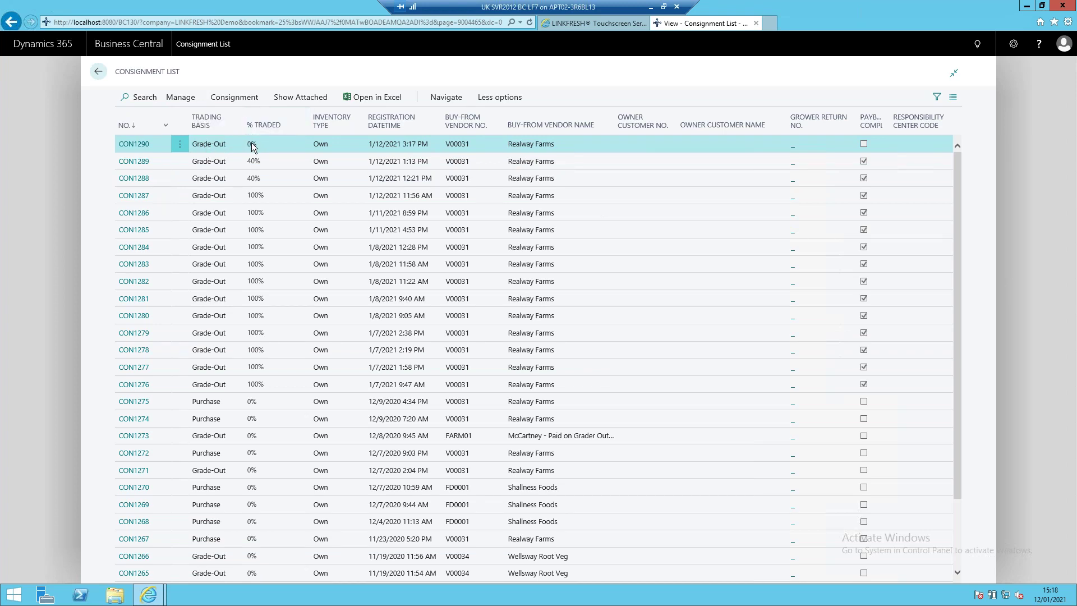
{"action": "left_click", "coordinate": [138, 147]}
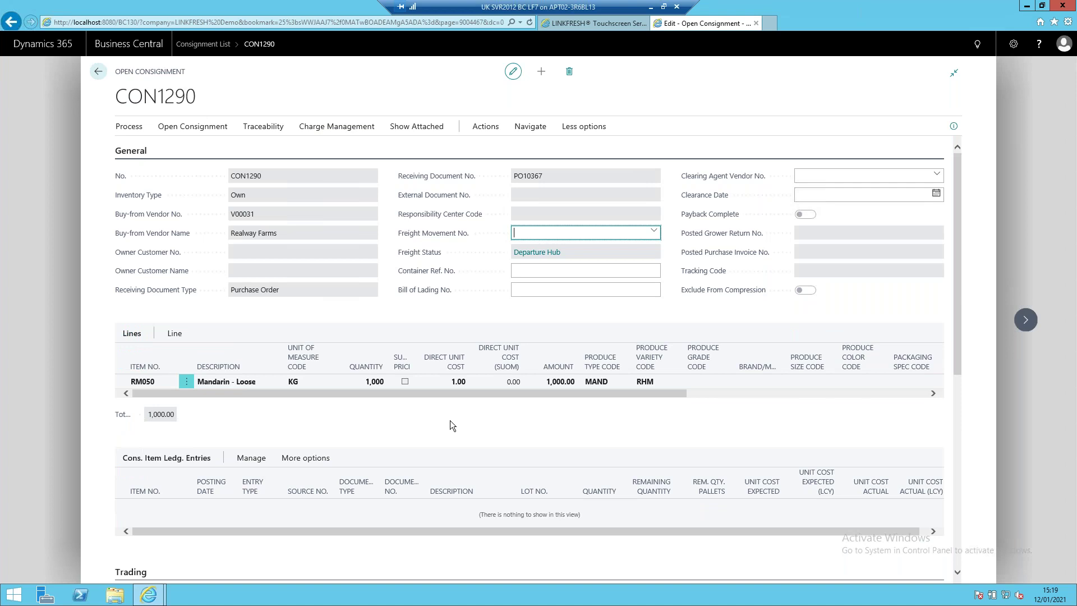
{"action": "scroll", "coordinate": [451, 421], "scroll_direction": "down", "scroll_amount": 3}
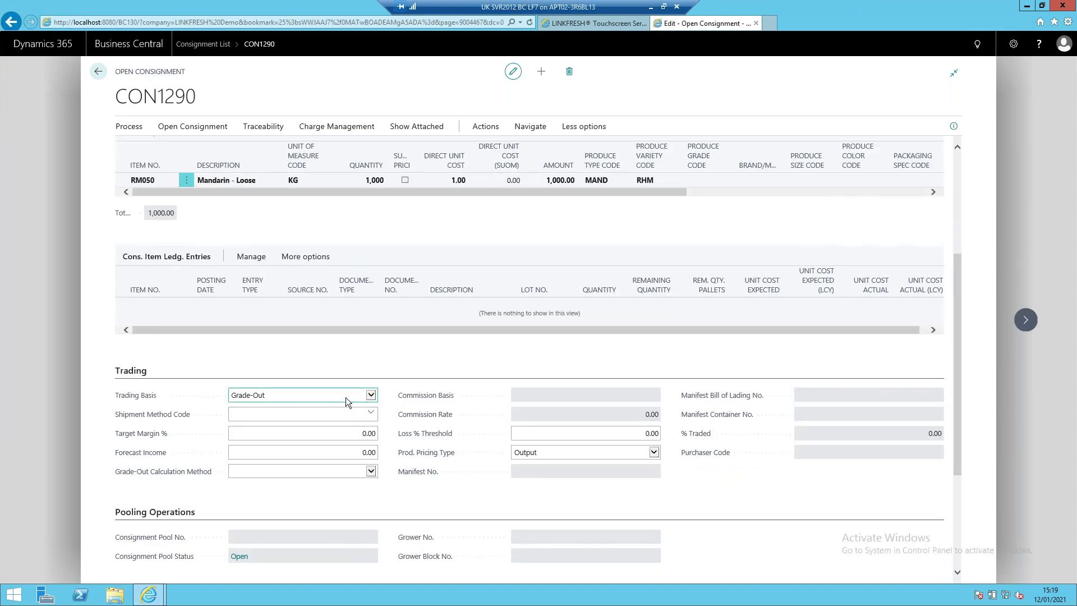
{"action": "left_click", "coordinate": [372, 396]}
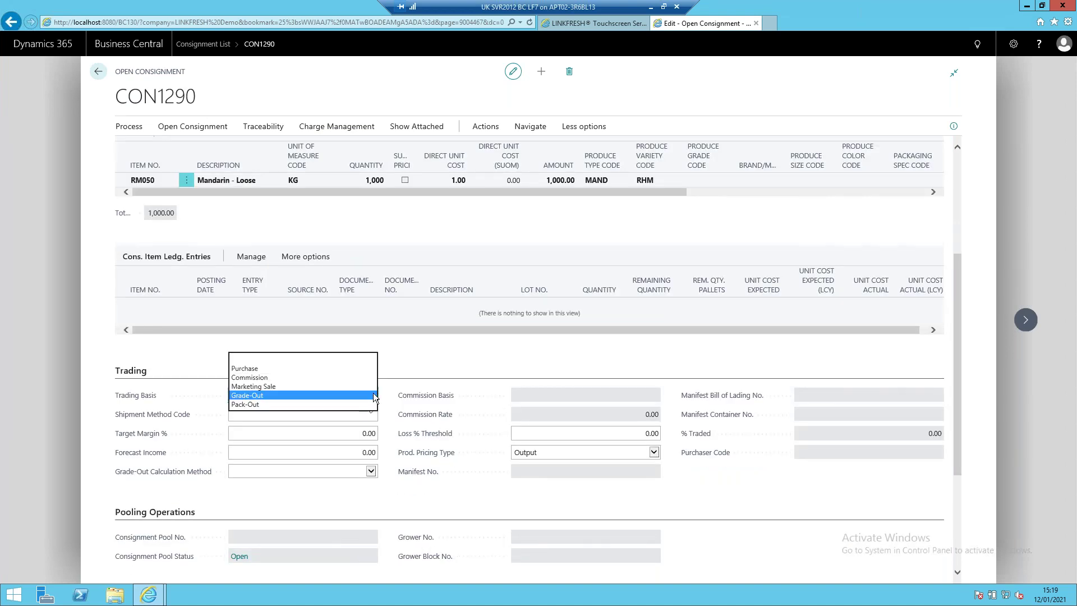
{"action": "left_click", "coordinate": [390, 500]}
{"action": "left_click", "coordinate": [342, 431]}
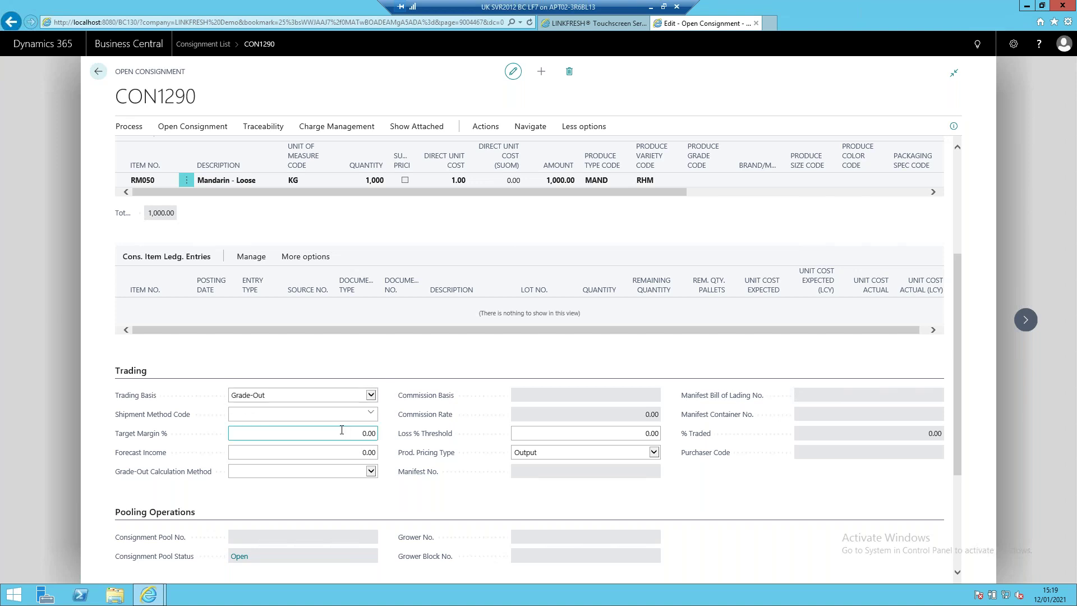
Open the consignment's costs and review its profit figures, cost element lines, cost amounts and income
{"action": "scroll", "coordinate": [275, 292], "scroll_direction": "up", "scroll_amount": 3}
{"action": "left_click", "coordinate": [184, 131]}
{"action": "left_click", "coordinate": [160, 156]}
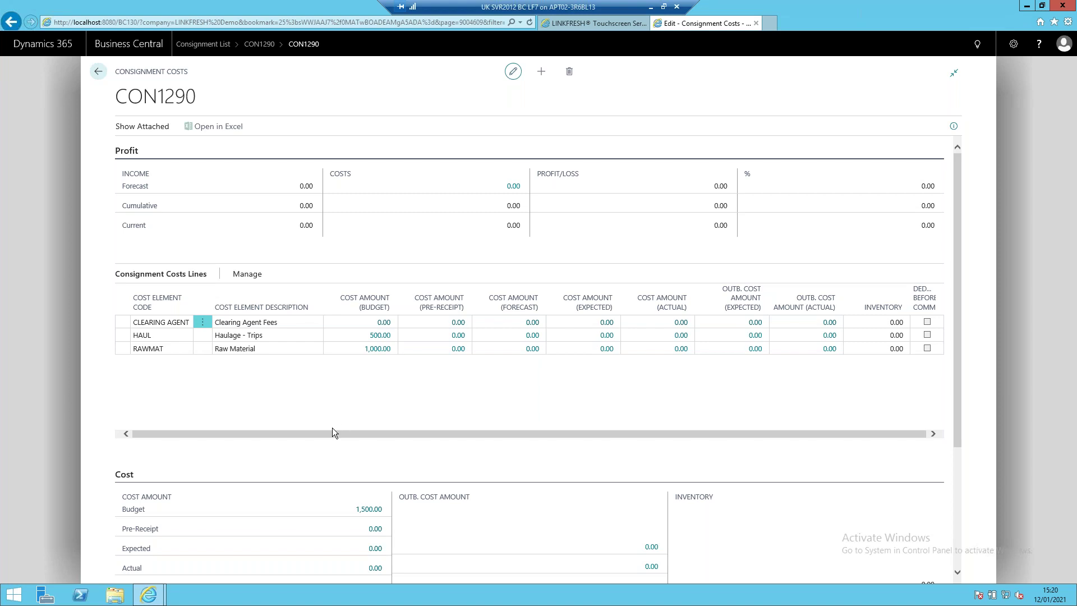
{"action": "scroll", "coordinate": [332, 430], "scroll_direction": "down", "scroll_amount": 3}
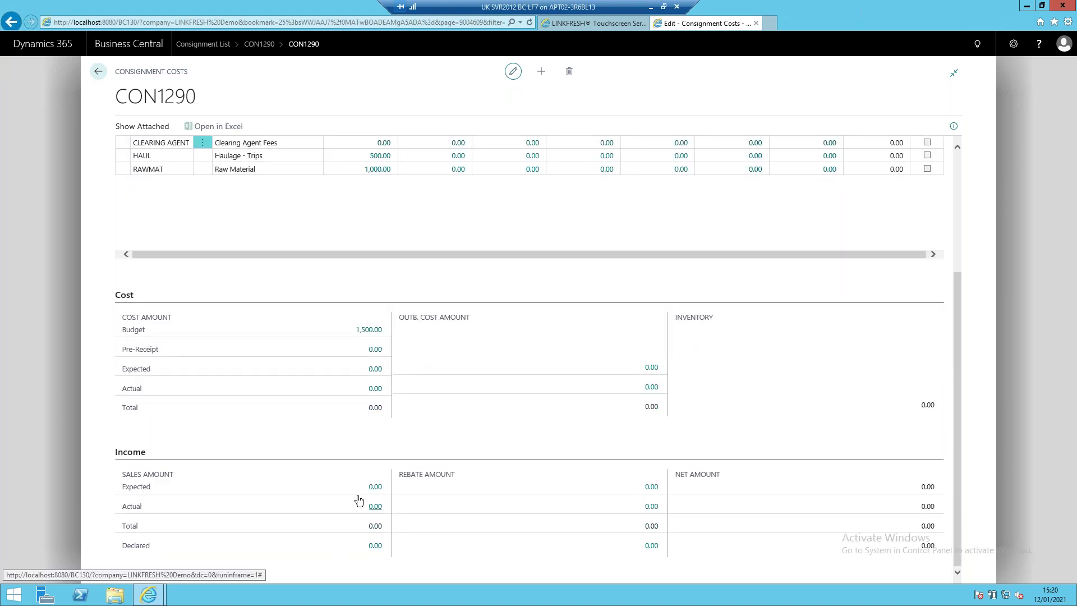
{"action": "scroll", "coordinate": [372, 497], "scroll_direction": "up", "scroll_amount": 3}
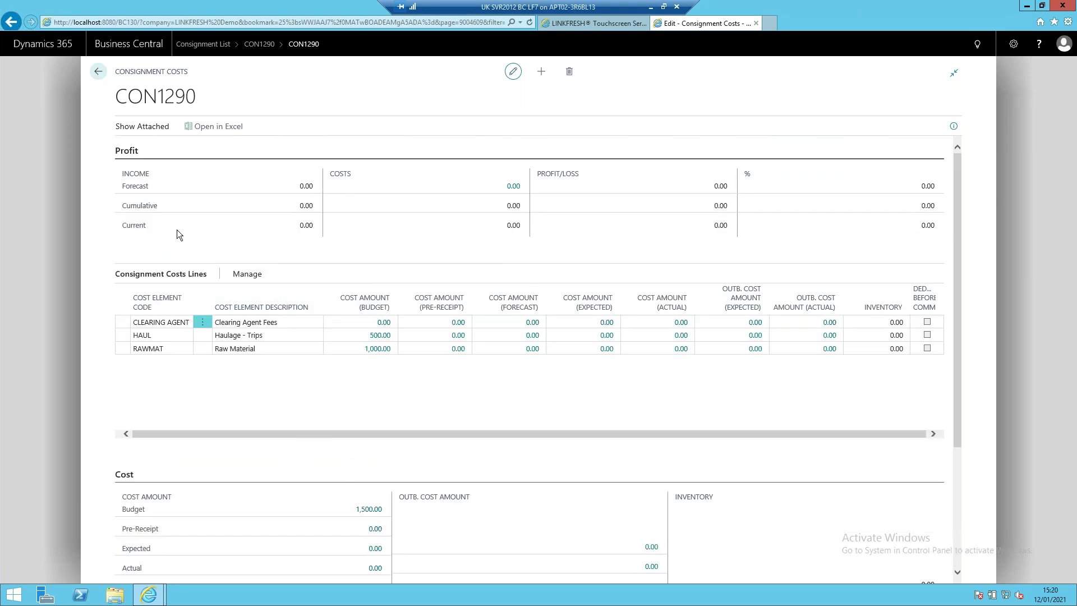
Return to the home page, search for "warehouse receip" and open the Warehouse Receipts list
{"action": "left_click", "coordinate": [96, 74]}
{"action": "left_click", "coordinate": [99, 73]}
{"action": "left_click", "coordinate": [98, 72]}
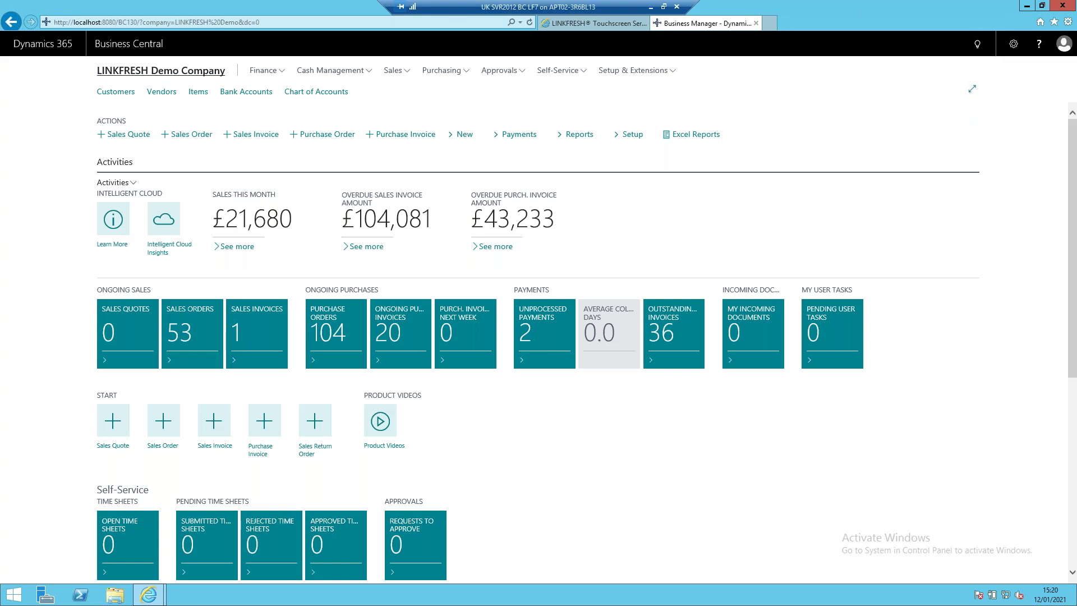
{"action": "left_click", "coordinate": [977, 45]}
{"action": "type", "text": "warehou"}
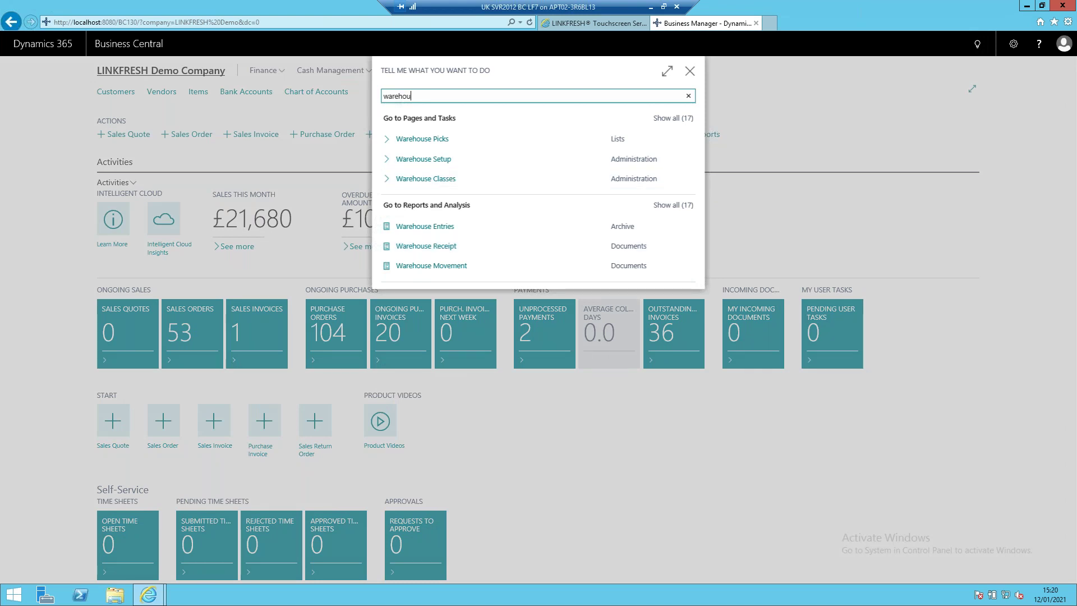
{"action": "type", "text": "se re"}
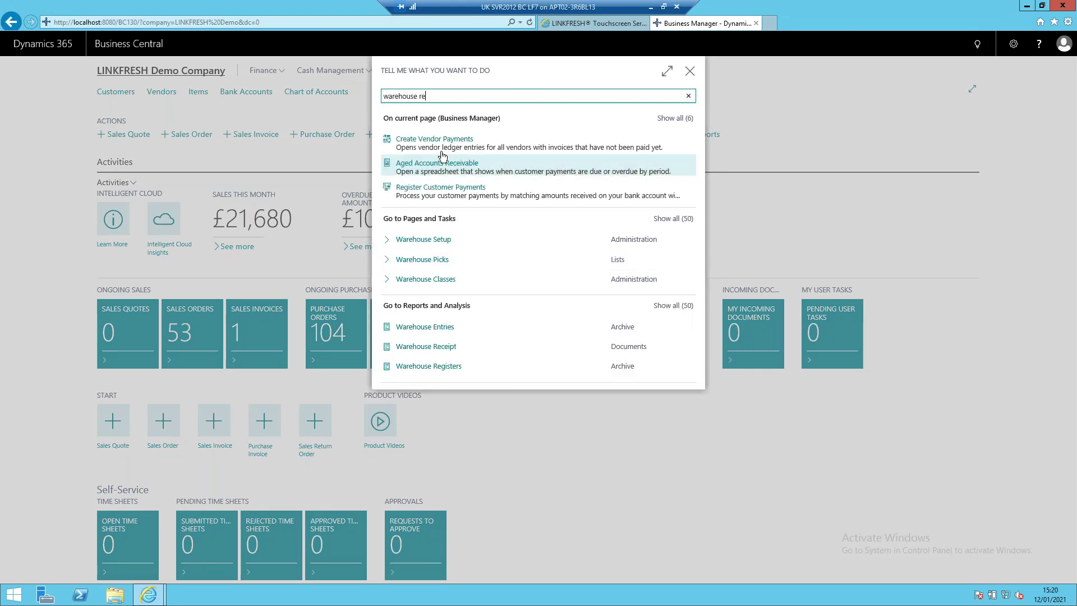
{"action": "type", "text": "ceip"}
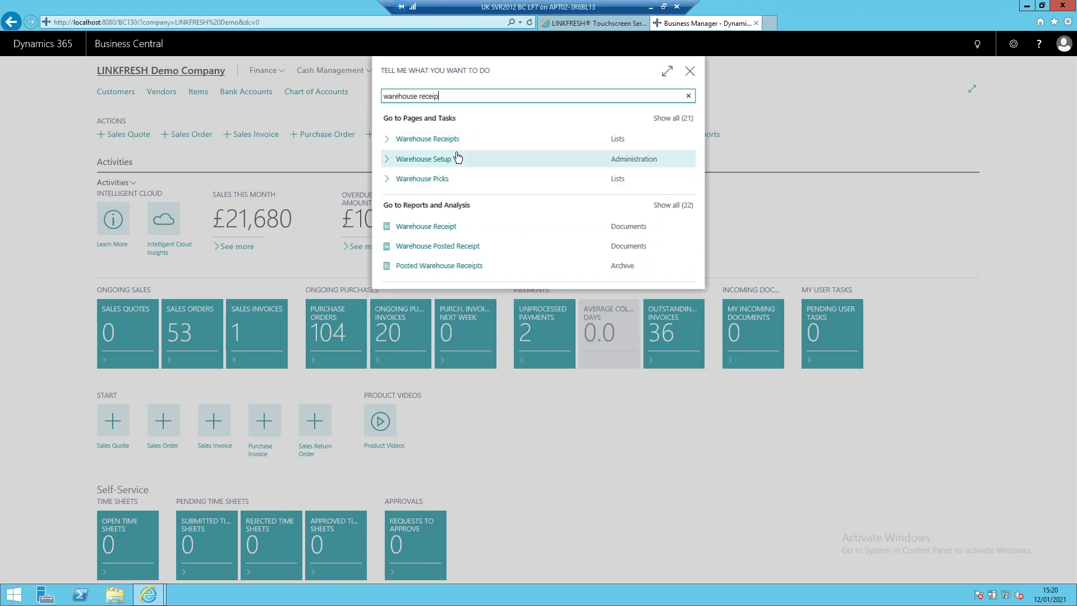
{"action": "left_click", "coordinate": [433, 144]}
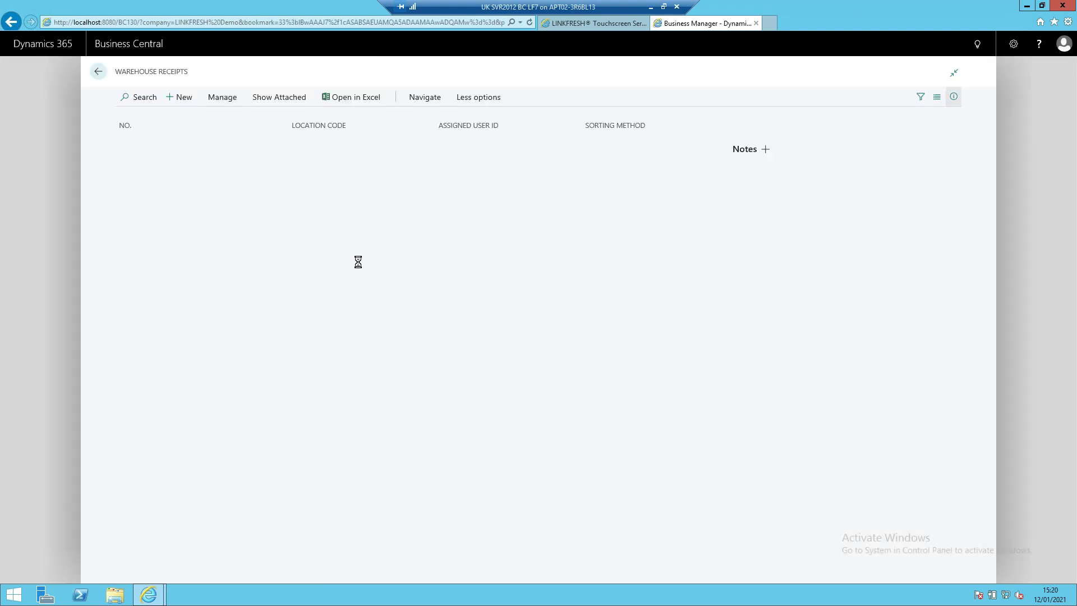
Open the Dartford warehouse receipt for the mandarin order and launch the Pallet Builder for its line
{"action": "left_click", "coordinate": [155, 403]}
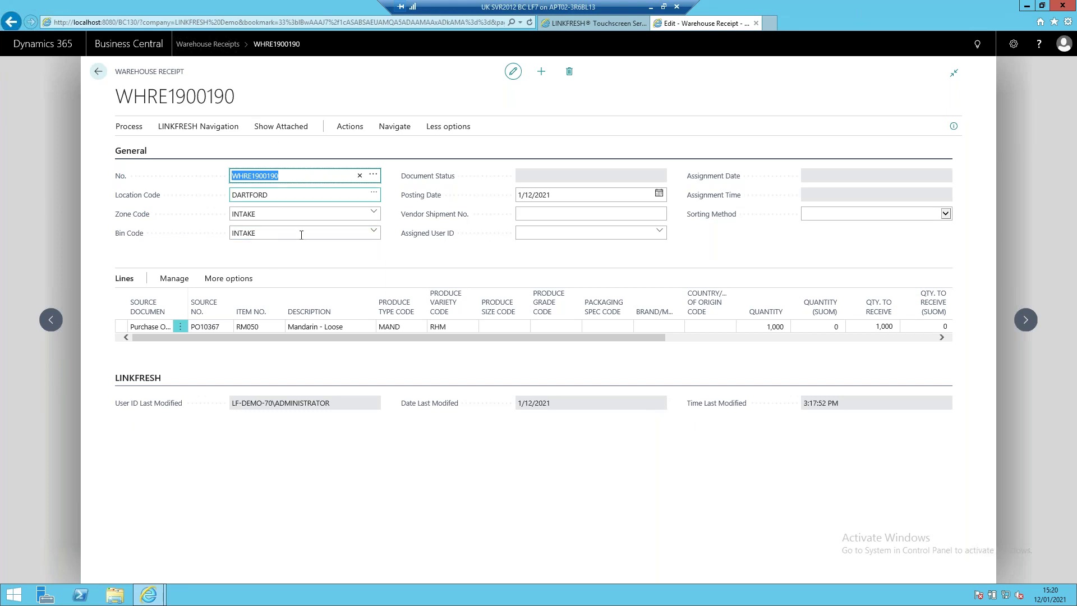
{"action": "left_click", "coordinate": [228, 279]}
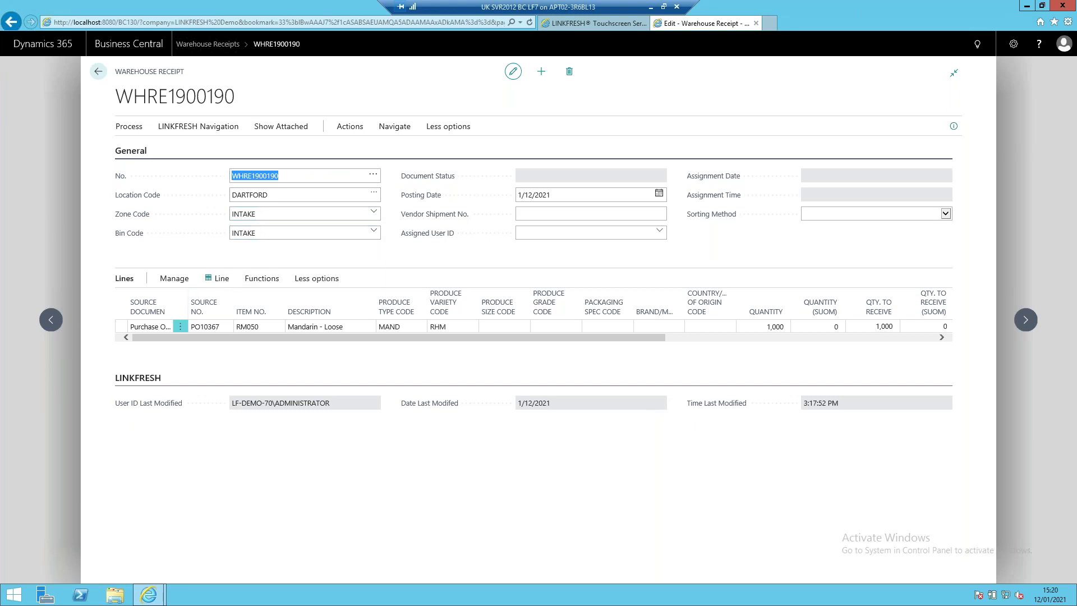
{"action": "left_click", "coordinate": [257, 281]}
{"action": "left_click", "coordinate": [138, 300]}
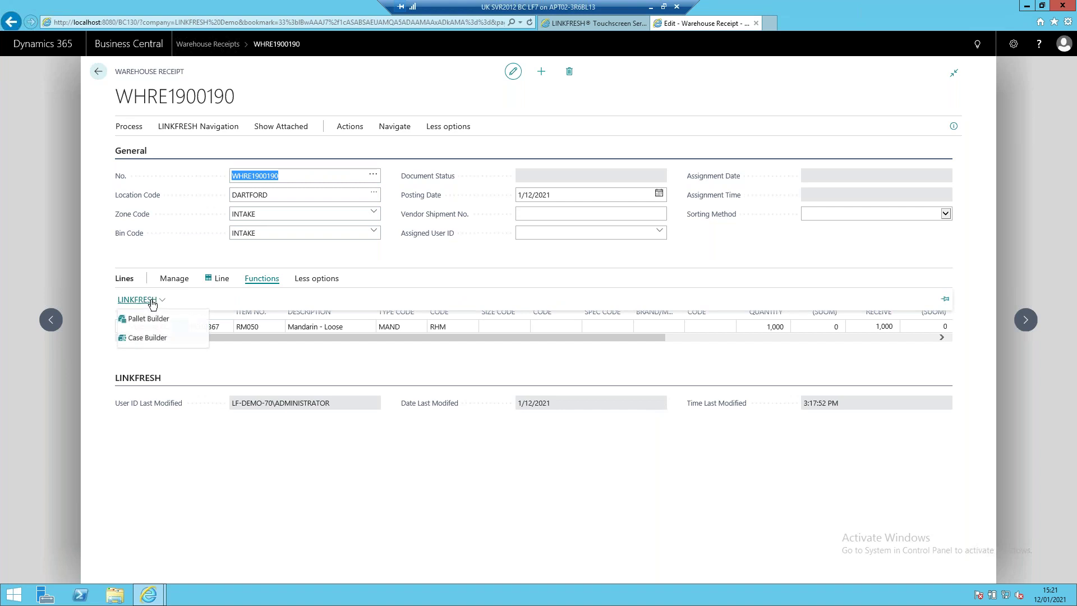
{"action": "left_click", "coordinate": [149, 319]}
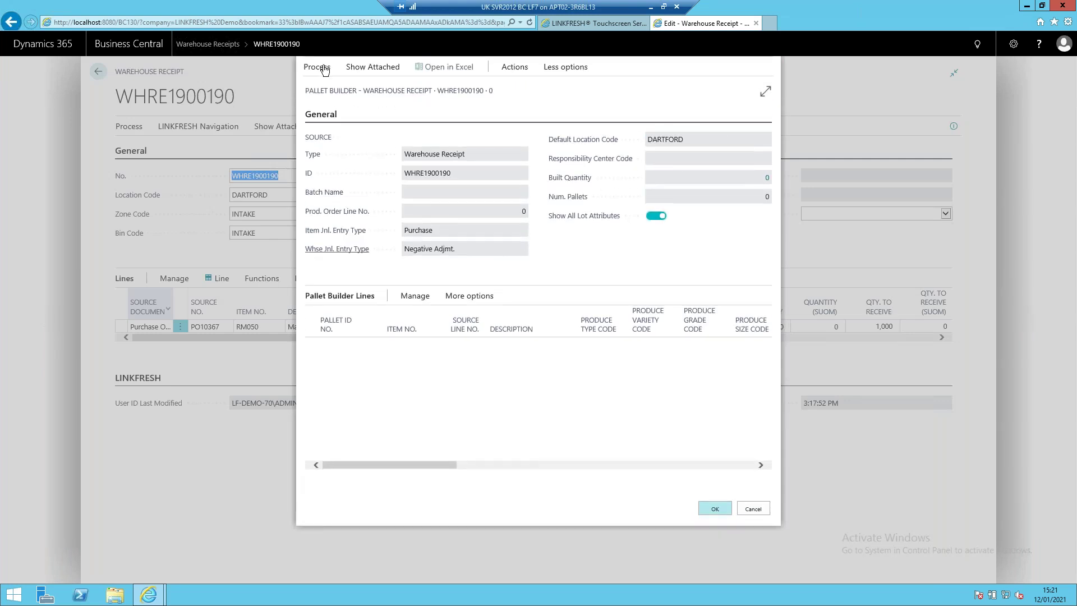
Auto-create one pallet for the whole quantity of 1,000 KG of RM050 and leave the Pallet Builder
{"action": "left_click", "coordinate": [317, 68]}
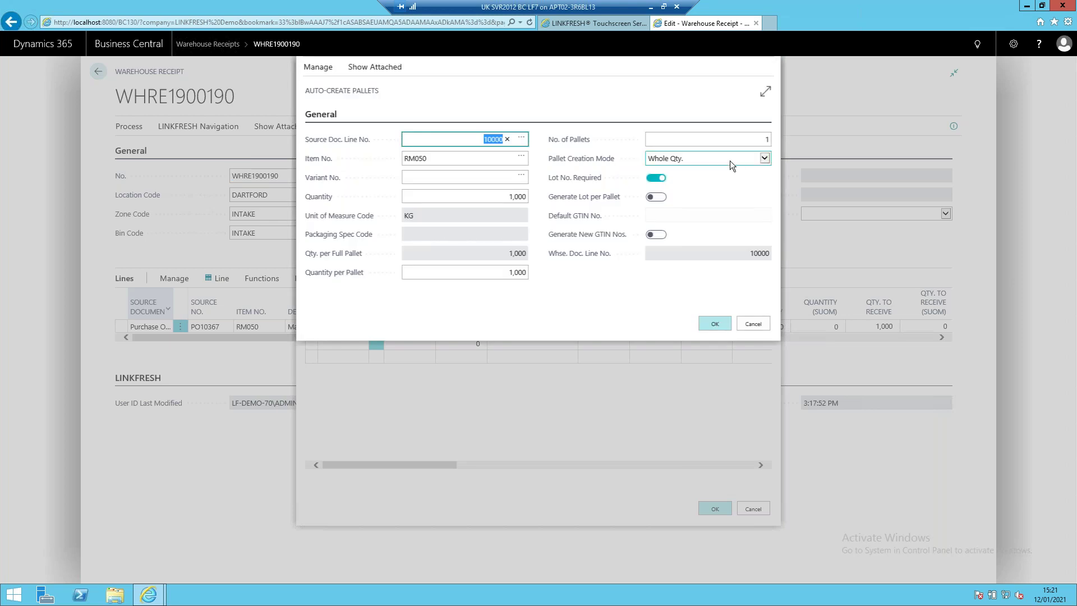
{"action": "key", "text": "Return"}
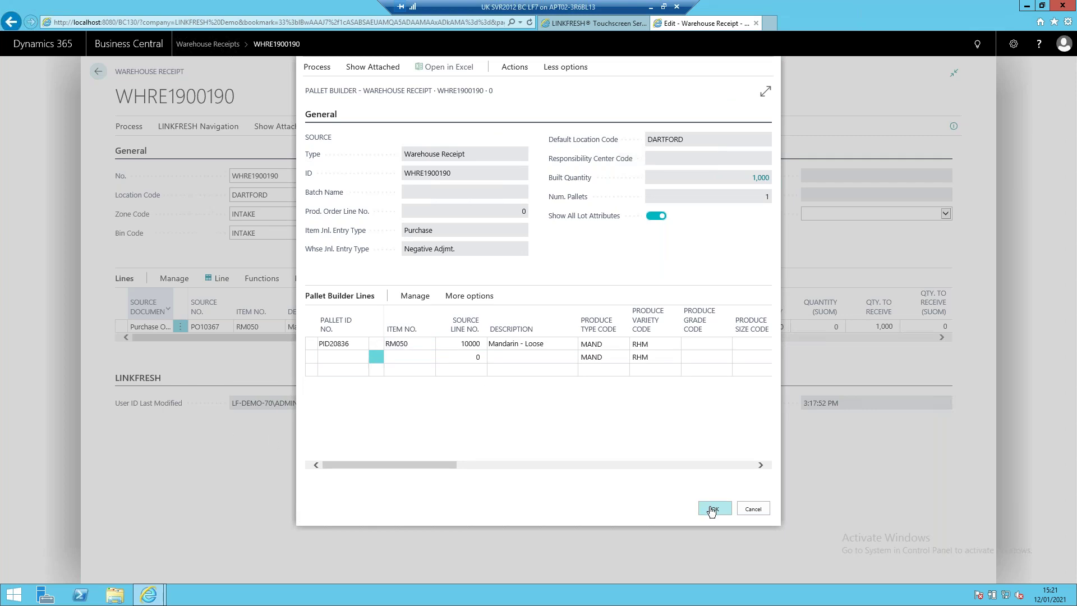
{"action": "key", "text": "Escape"}
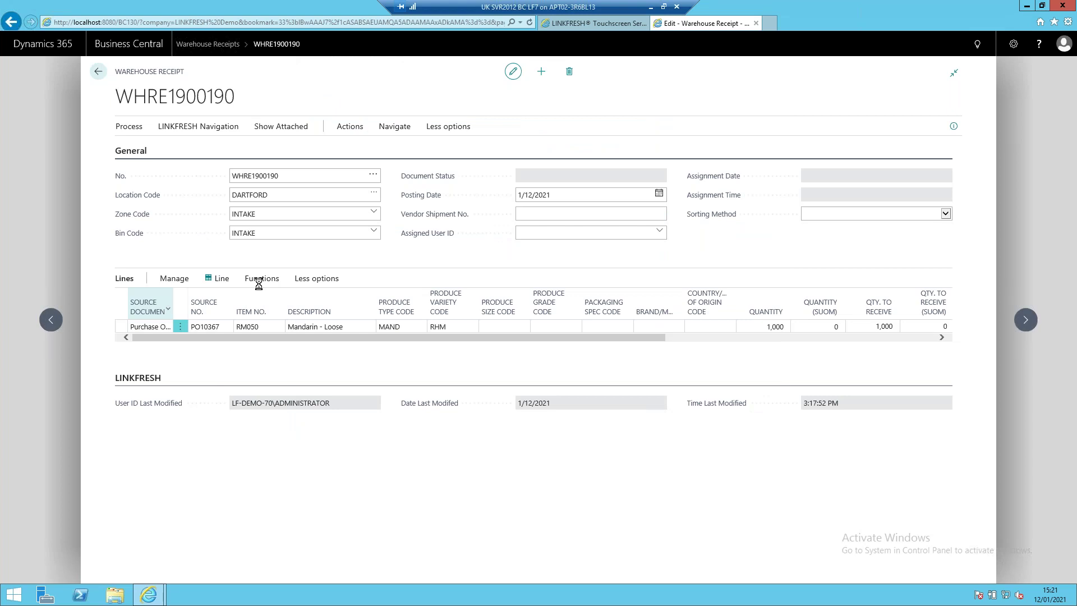
Post the mandarin warehouse receipt, confirming the posting and acknowledging the resulting message
{"action": "key", "text": "Left"}
{"action": "key", "text": "Return"}
{"action": "key", "text": "Down"}
{"action": "key", "text": "Return"}
{"action": "left_click", "coordinate": [603, 340]}
{"action": "left_click", "coordinate": [632, 345]}
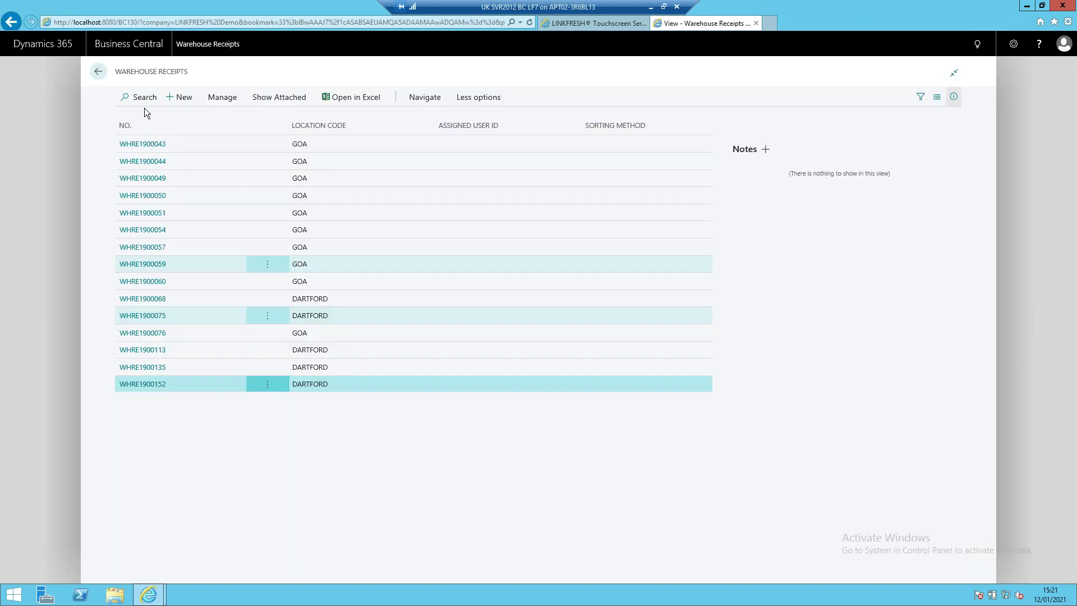
Return to the home page, search for "warehouse put" and open the Warehouse Put-aways list
{"action": "left_click", "coordinate": [99, 72]}
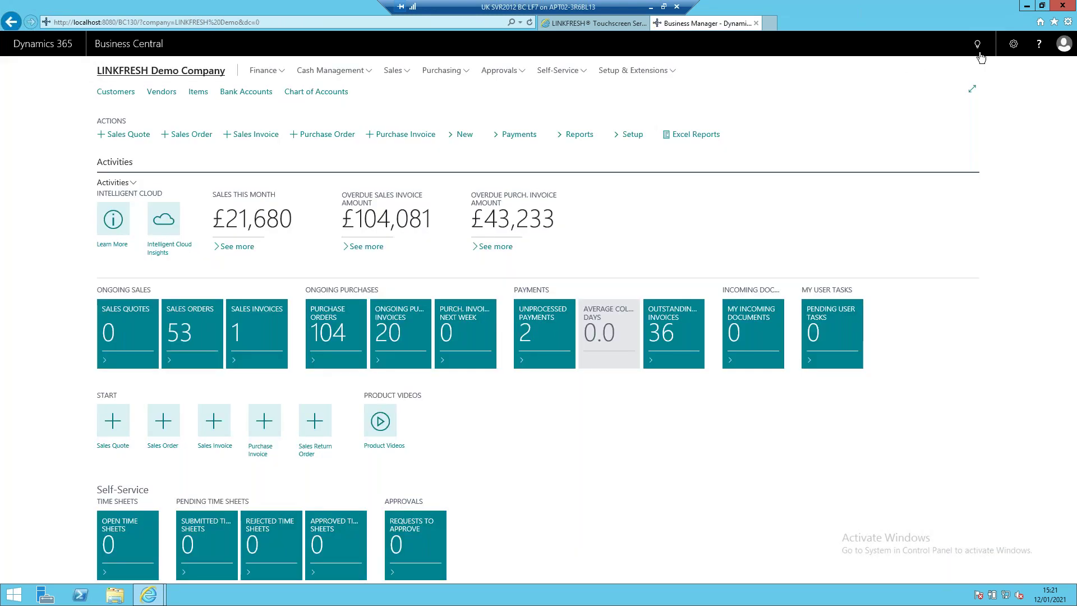
{"action": "left_click", "coordinate": [979, 46]}
{"action": "type", "text": "rehouse p"}
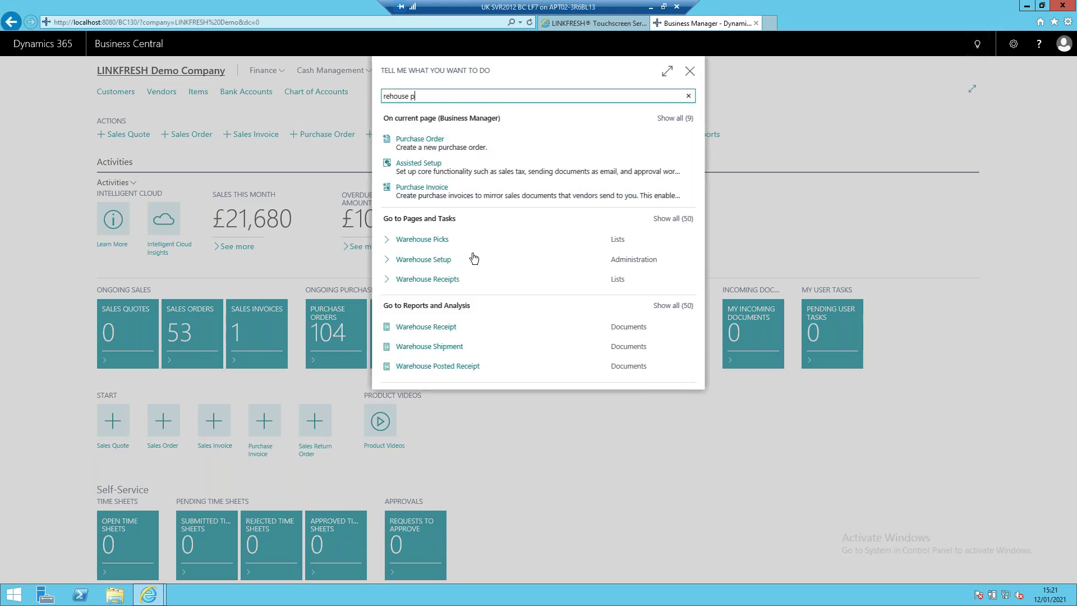
{"action": "key", "text": "BackSpace"}
{"action": "key", "text": "BackSpace"}
{"action": "key", "text": "BackSpace"}
{"action": "key", "text": "BackSpace"}
{"action": "key", "text": "BackSpace"}
{"action": "key", "text": "BackSpace"}
{"action": "key", "text": "BackSpace"}
{"action": "key", "text": "BackSpace"}
{"action": "type", "text": "warehouse p"}
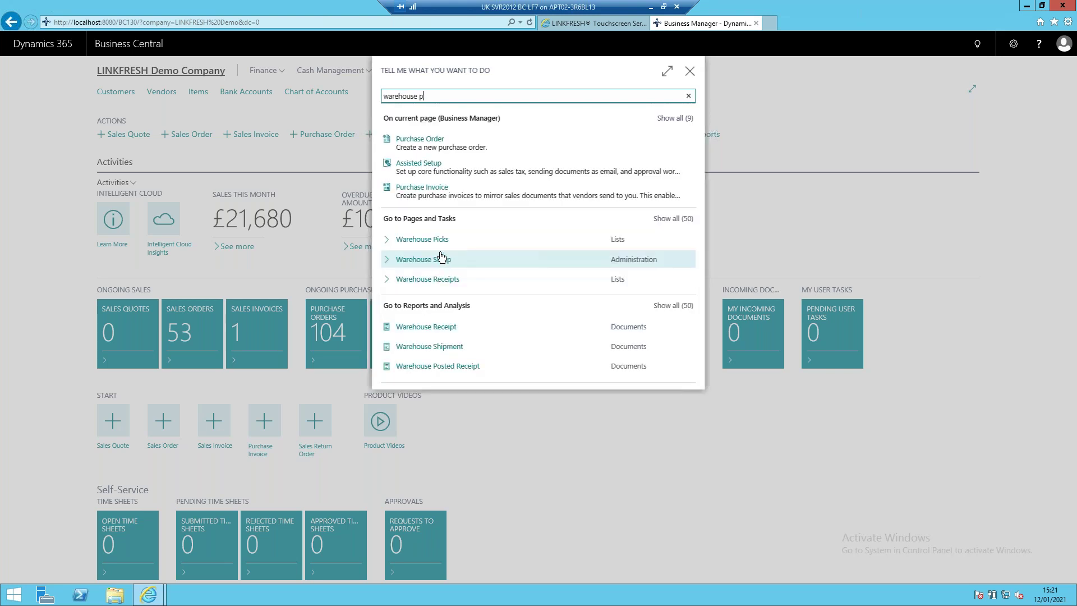
{"action": "type", "text": "ut"}
{"action": "left_click", "coordinate": [430, 140]}
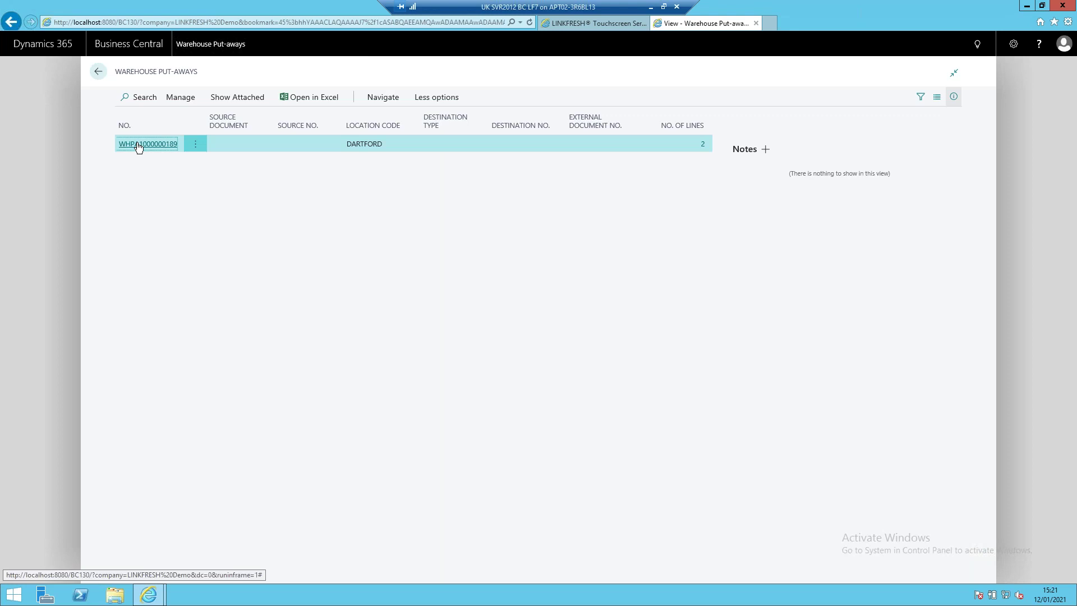
Open the Dartford put-away and set its Place line to the PRODUCTION zone and GRADER1 bin
{"action": "left_click", "coordinate": [141, 144]}
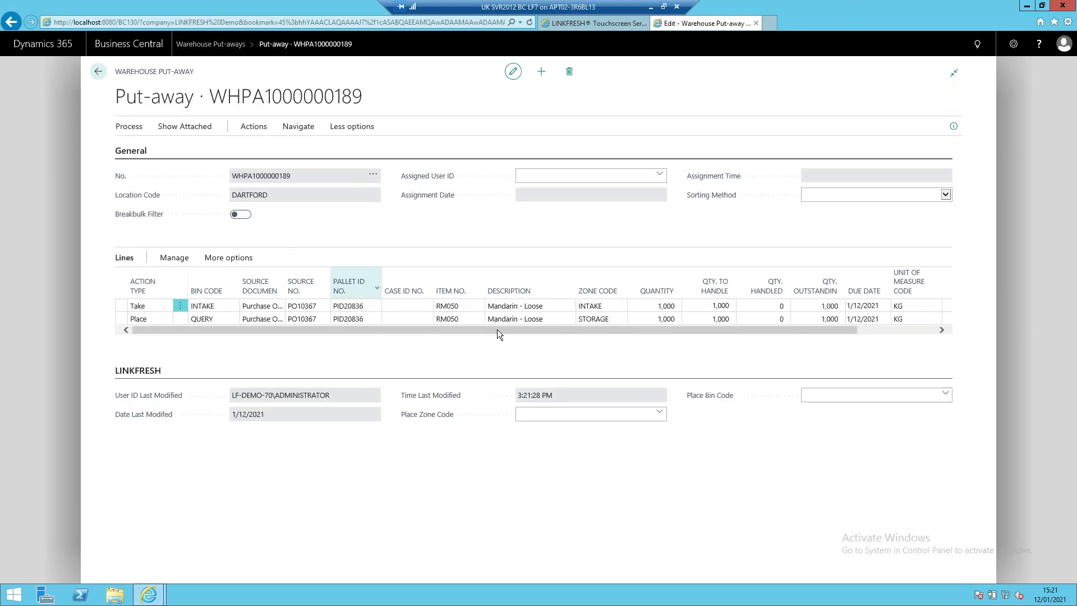
{"action": "left_click", "coordinate": [622, 317]}
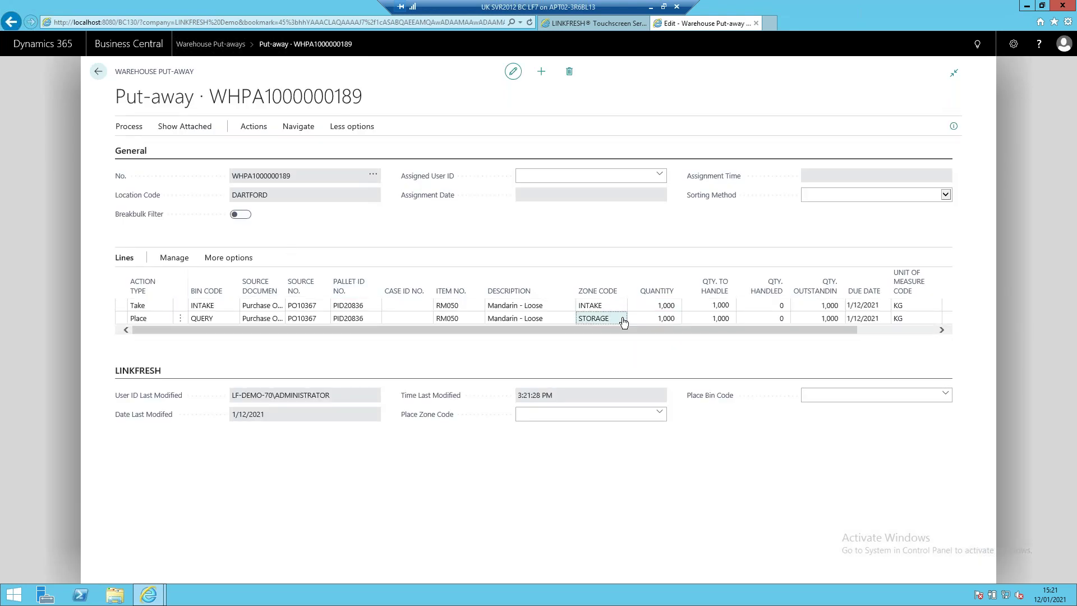
{"action": "left_click", "coordinate": [620, 317]}
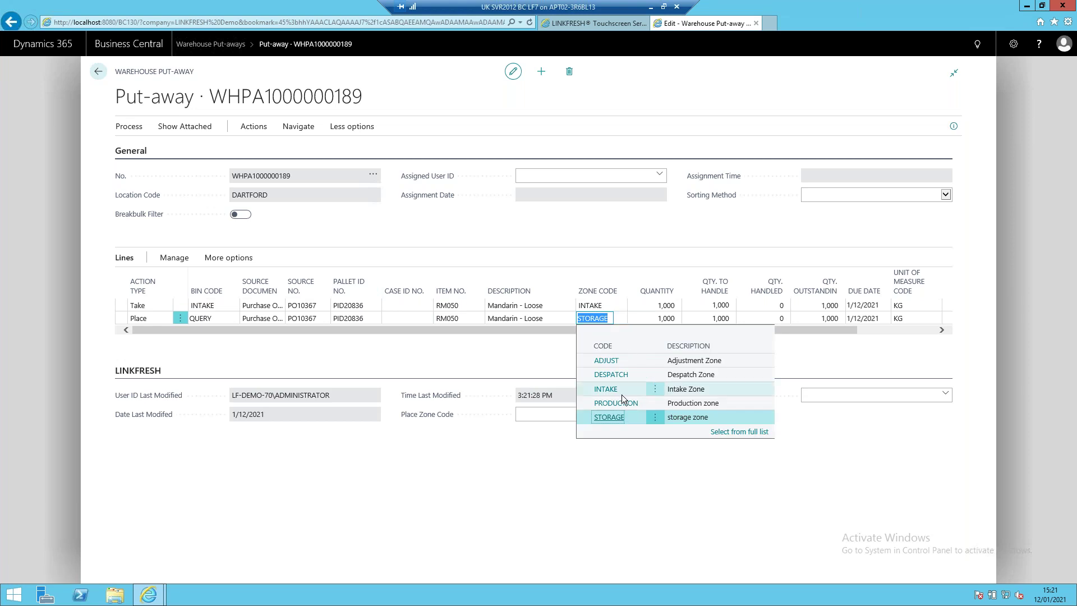
{"action": "left_click", "coordinate": [231, 320]}
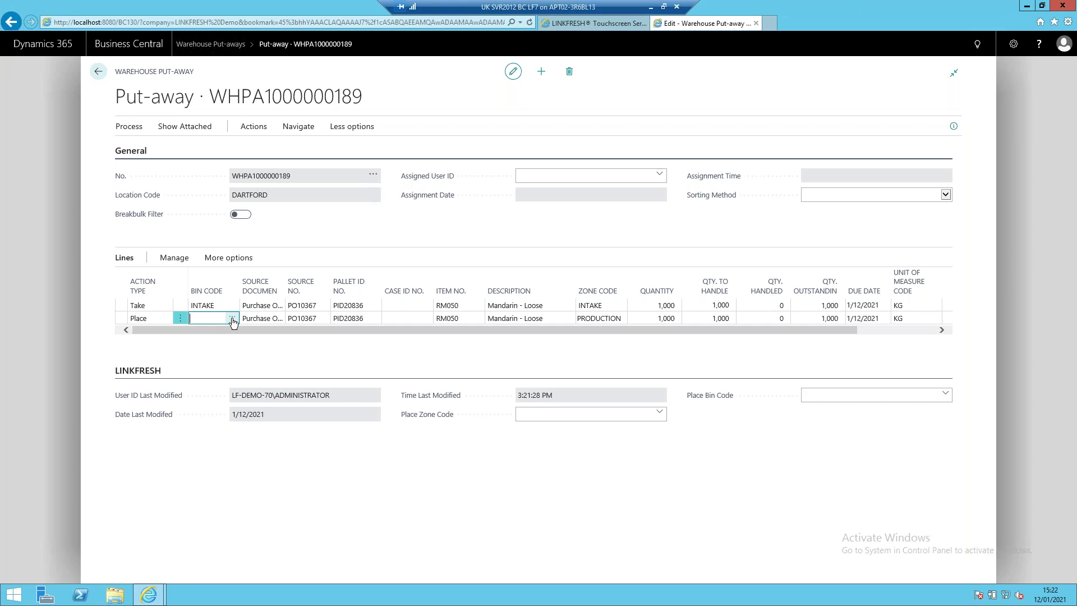
{"action": "left_click", "coordinate": [232, 318]}
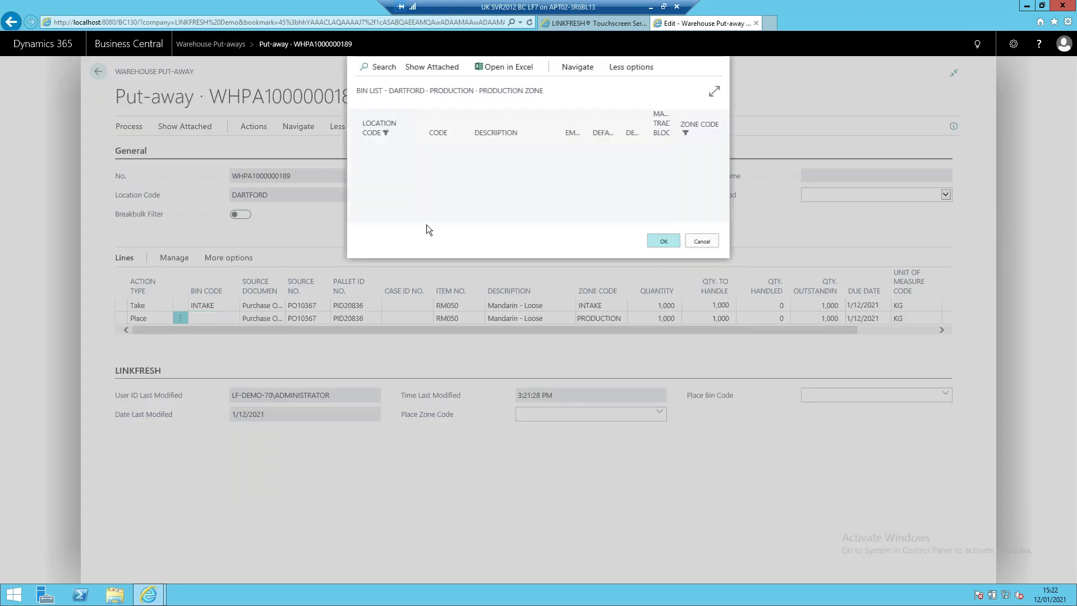
{"action": "left_click", "coordinate": [392, 191]}
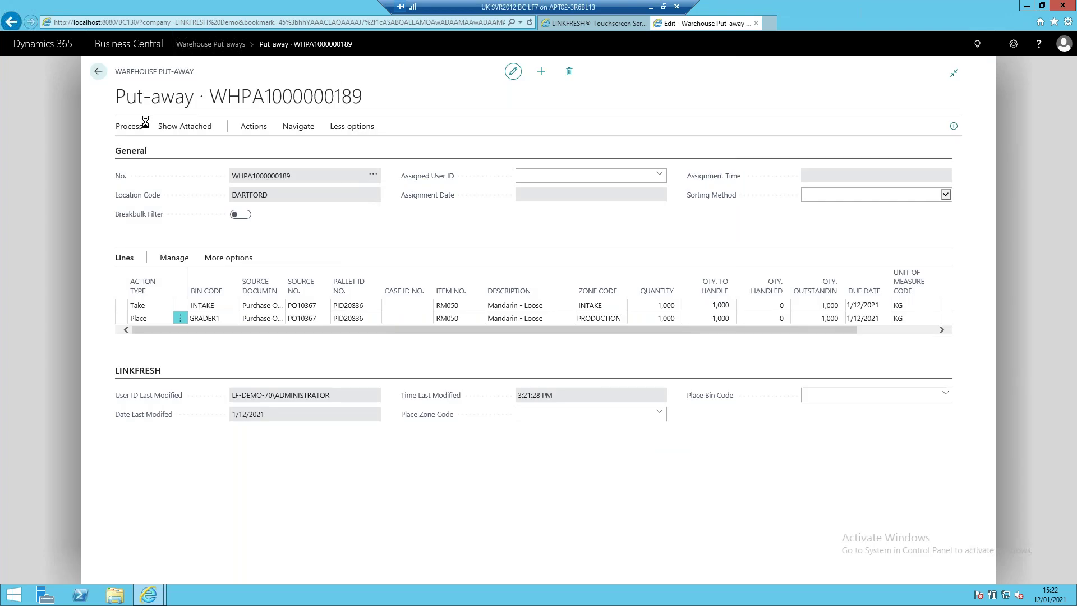
Register the put-away, confirm the registration and return to the home page
{"action": "left_click", "coordinate": [143, 125]}
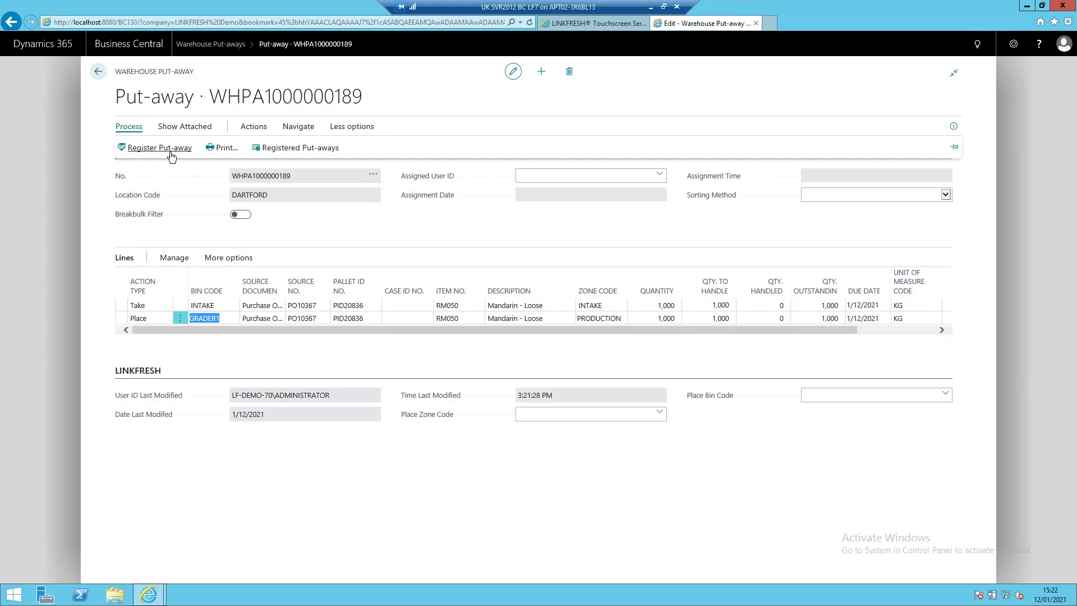
{"action": "left_click", "coordinate": [171, 153]}
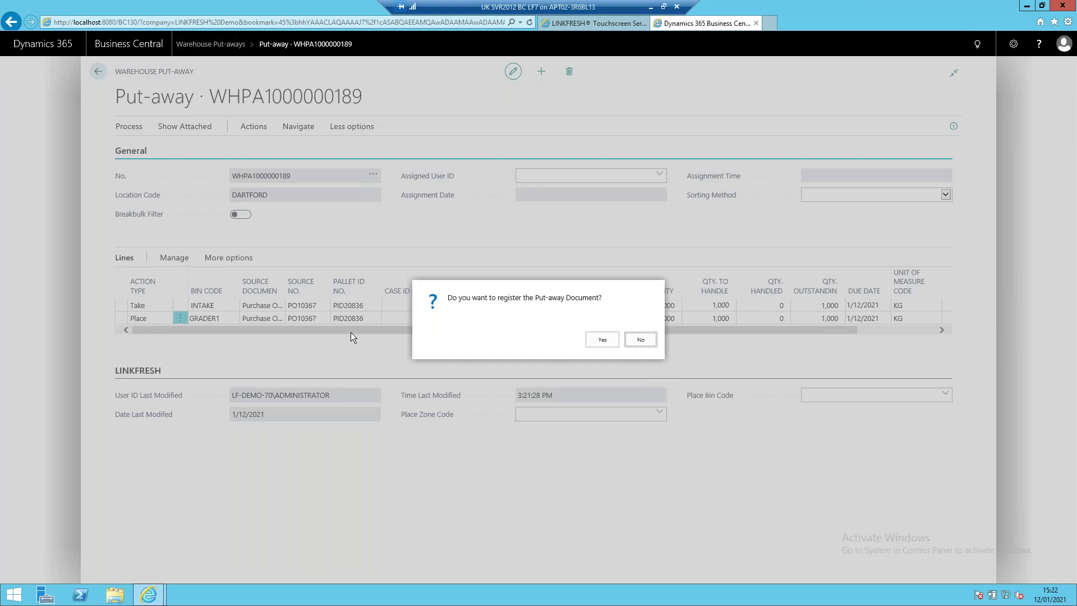
{"action": "left_click", "coordinate": [597, 339]}
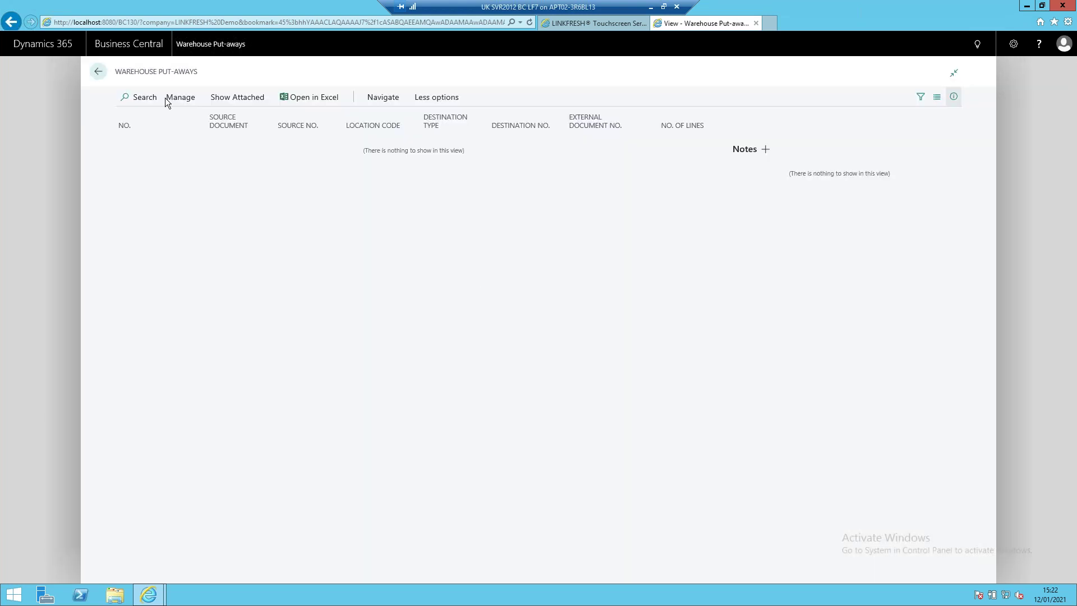
{"action": "left_click", "coordinate": [103, 76]}
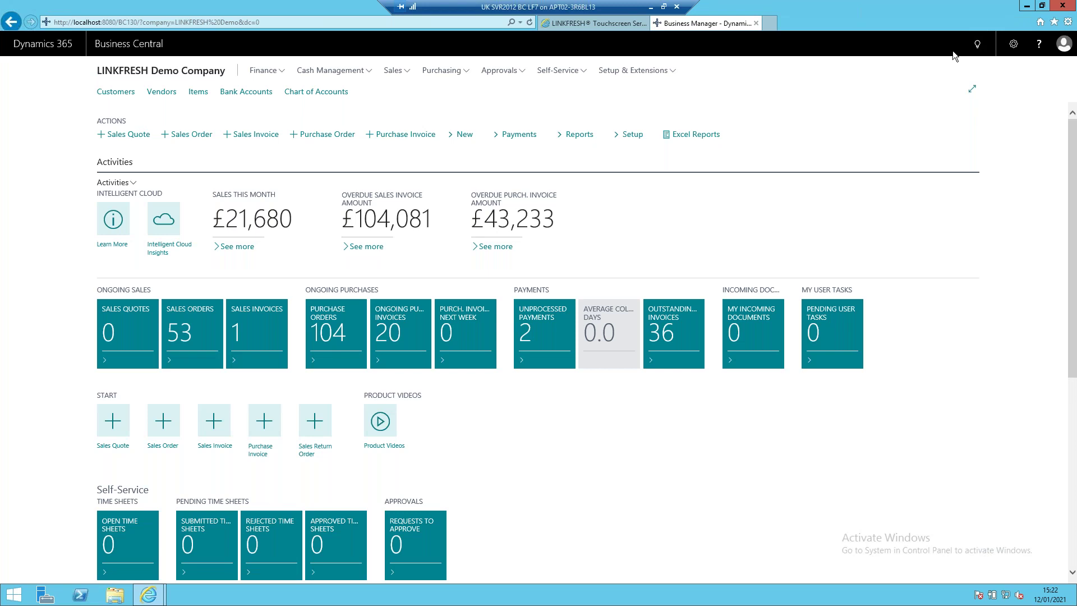
Search for "released" and open Released Production Orders to start a new order
{"action": "left_click", "coordinate": [975, 45]}
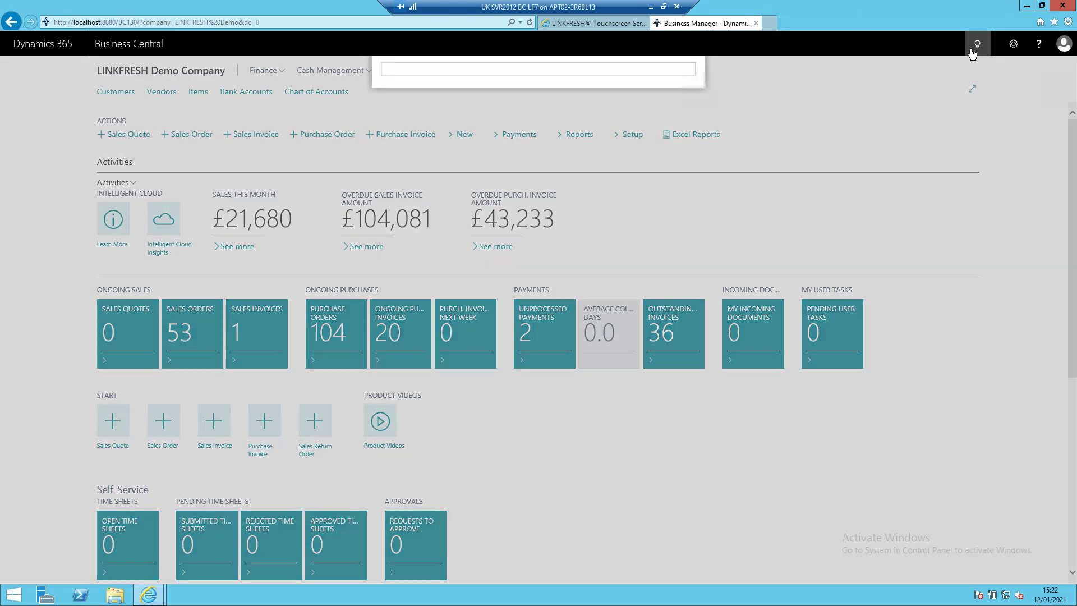
{"action": "type", "text": "released"}
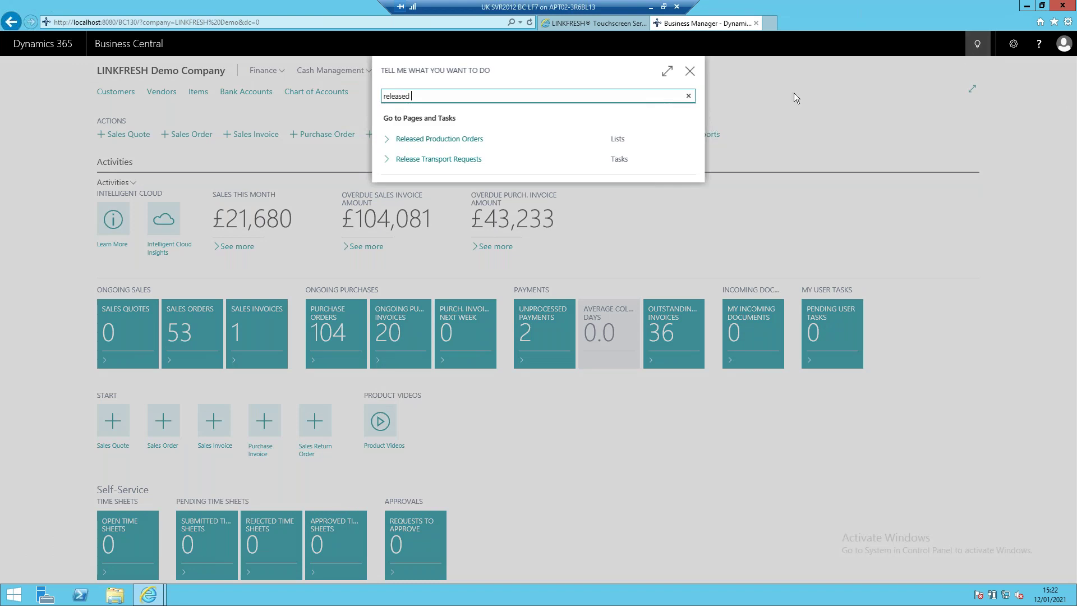
{"action": "left_click", "coordinate": [469, 142]}
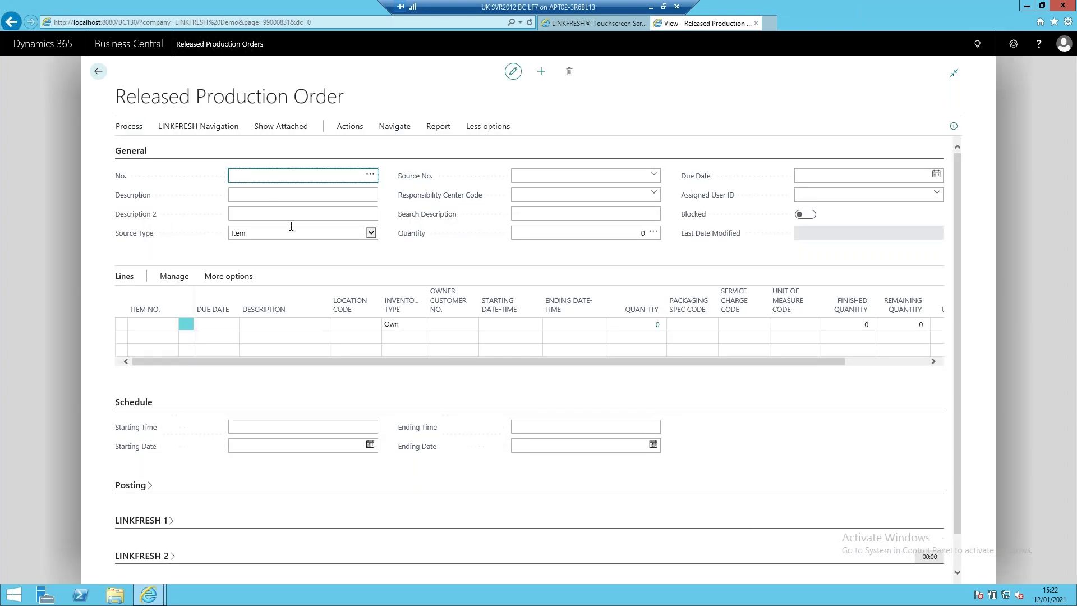
Fill in the new released production order with source type Family, source MAND and quantity 1,000
{"action": "left_click", "coordinate": [368, 233]}
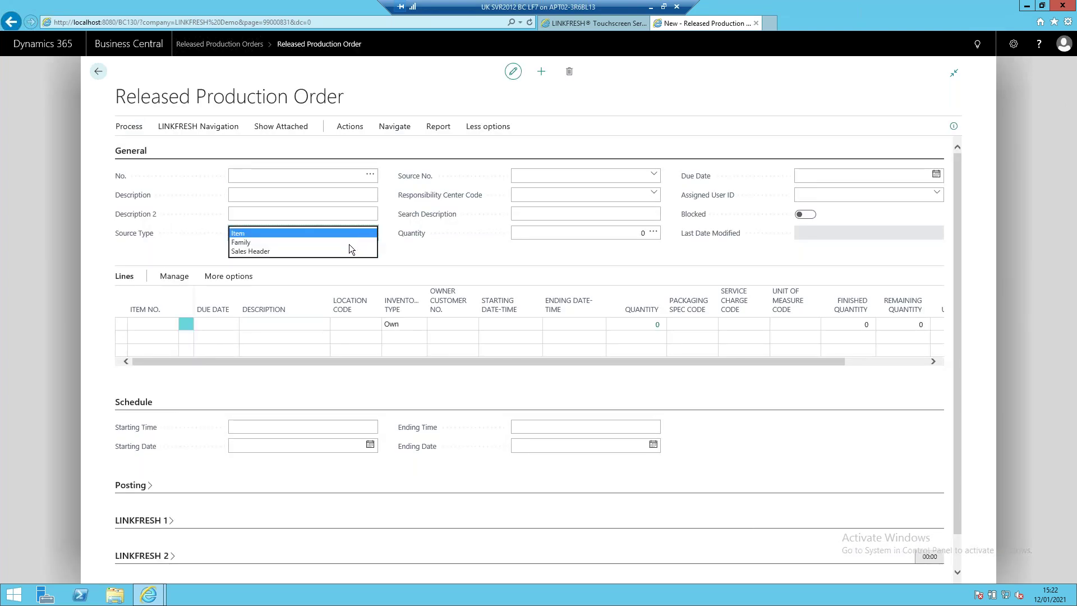
{"action": "left_click", "coordinate": [349, 243]}
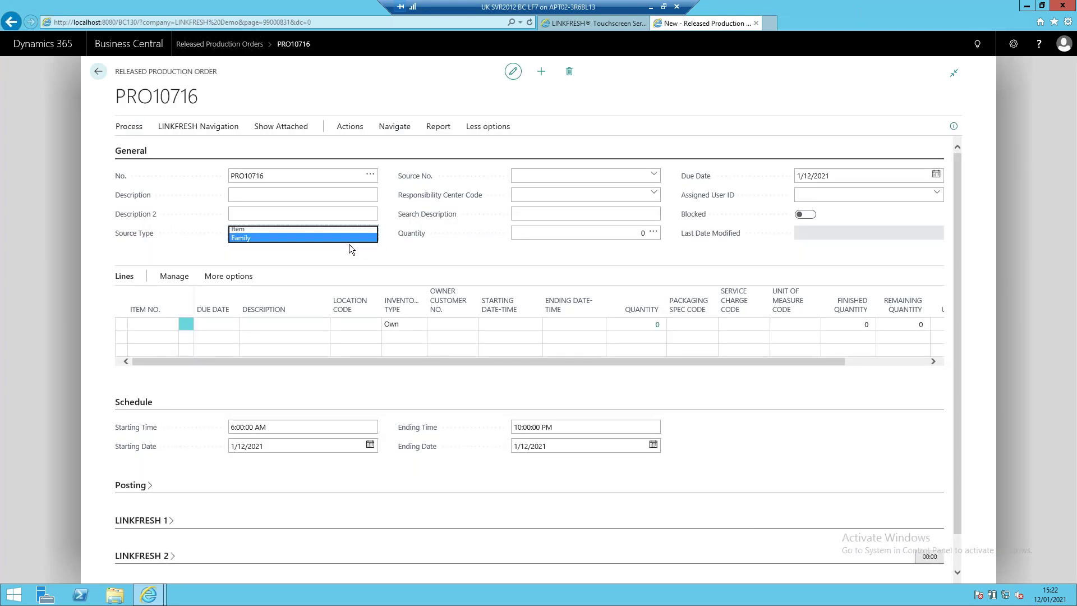
{"action": "left_click", "coordinate": [645, 175]}
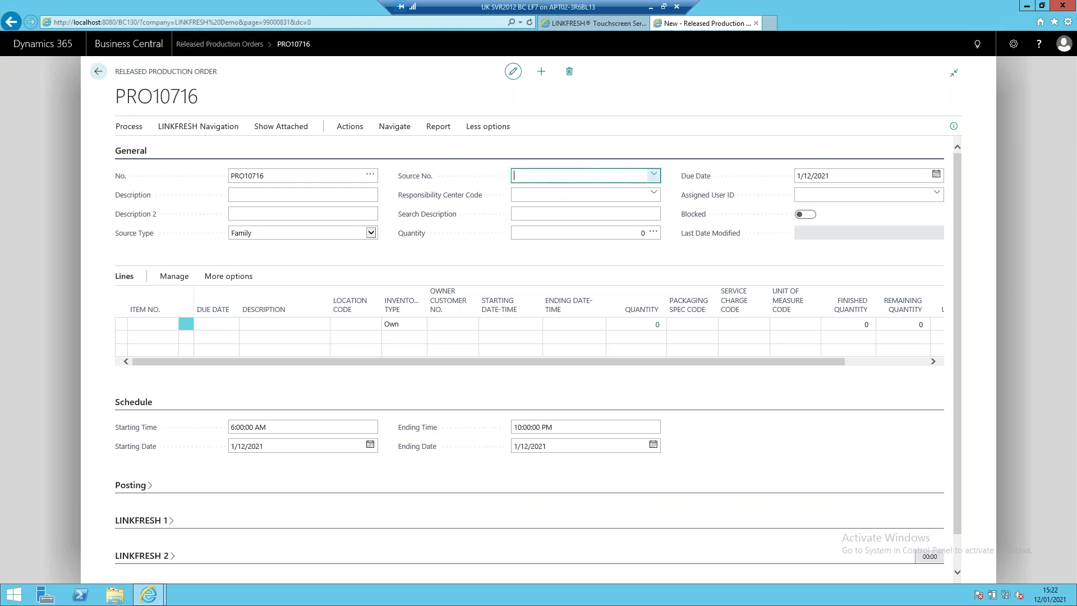
{"action": "left_click", "coordinate": [653, 175]}
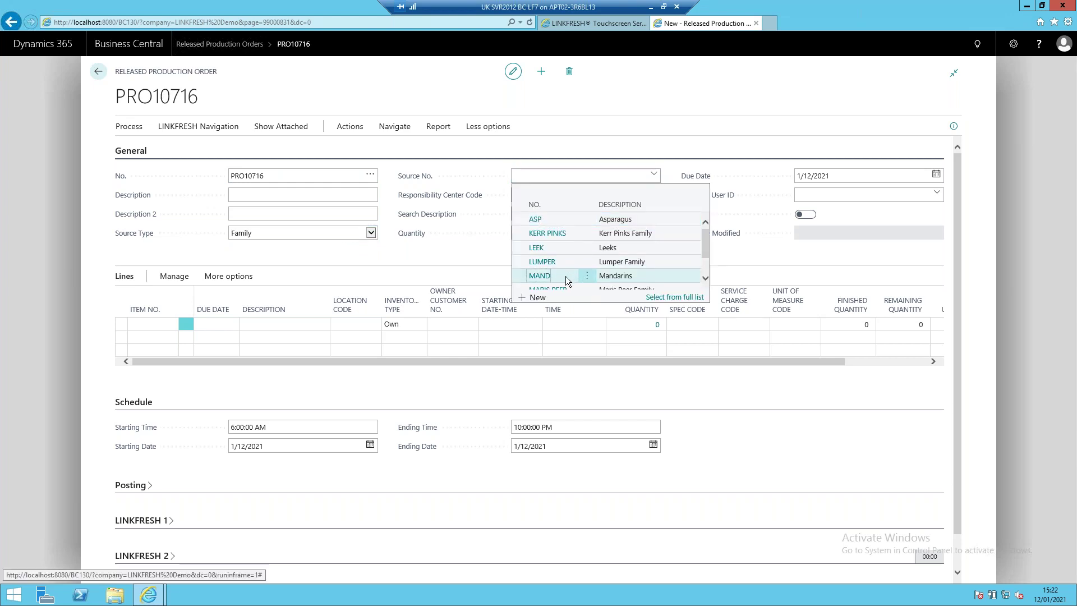
{"action": "left_click", "coordinate": [604, 233]}
{"action": "type", "text": "1,000"}
{"action": "key", "text": "Tab"}
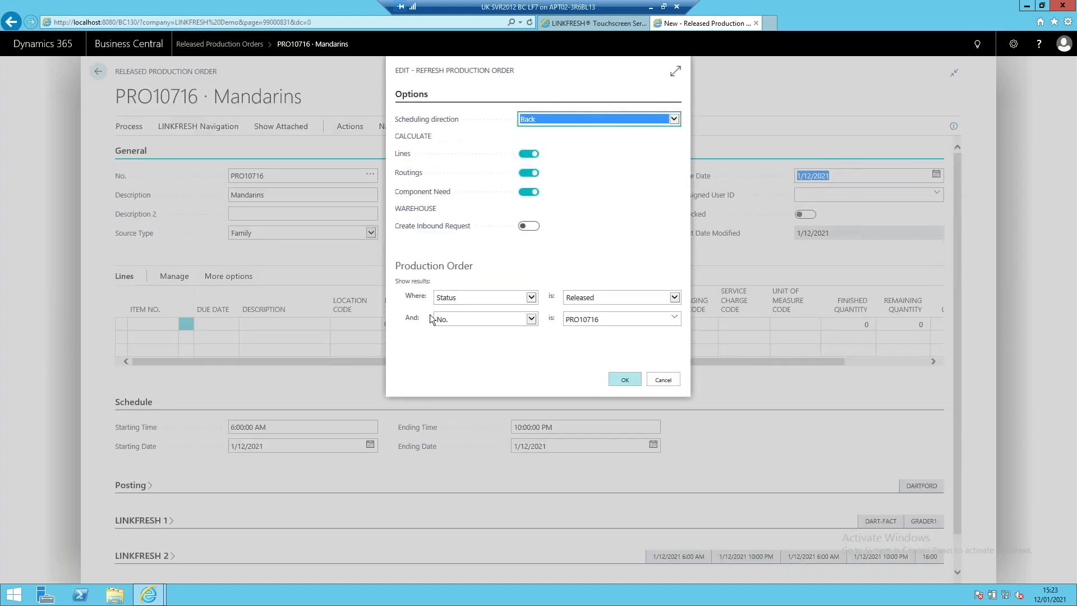
Refresh the mandarin production order with Back scheduling, calculating lines, routings and component need, and return to the home page
{"action": "left_click", "coordinate": [619, 382]}
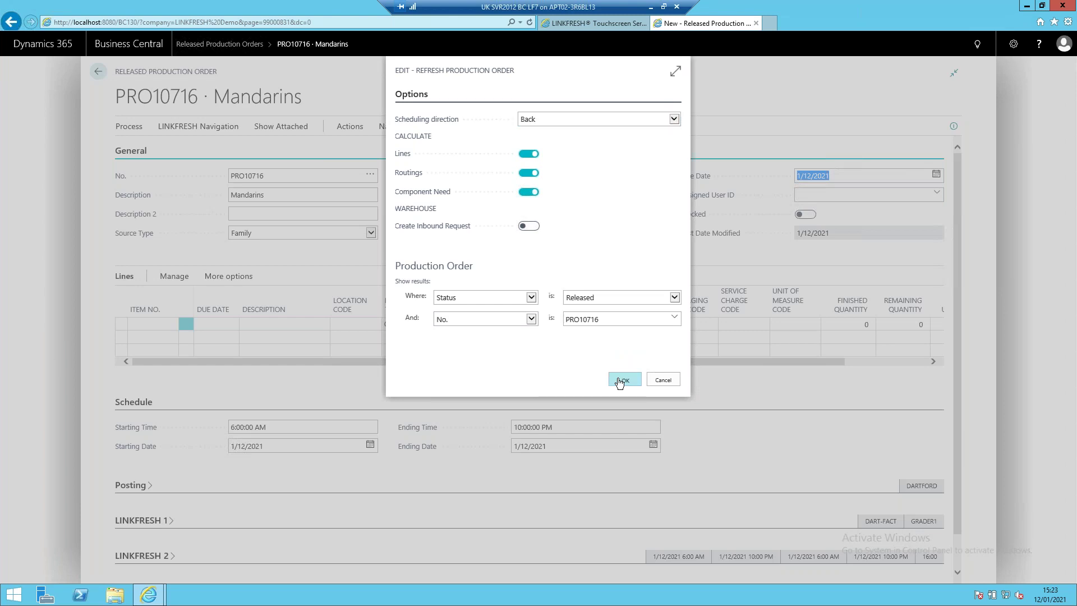
{"action": "left_click", "coordinate": [622, 381]}
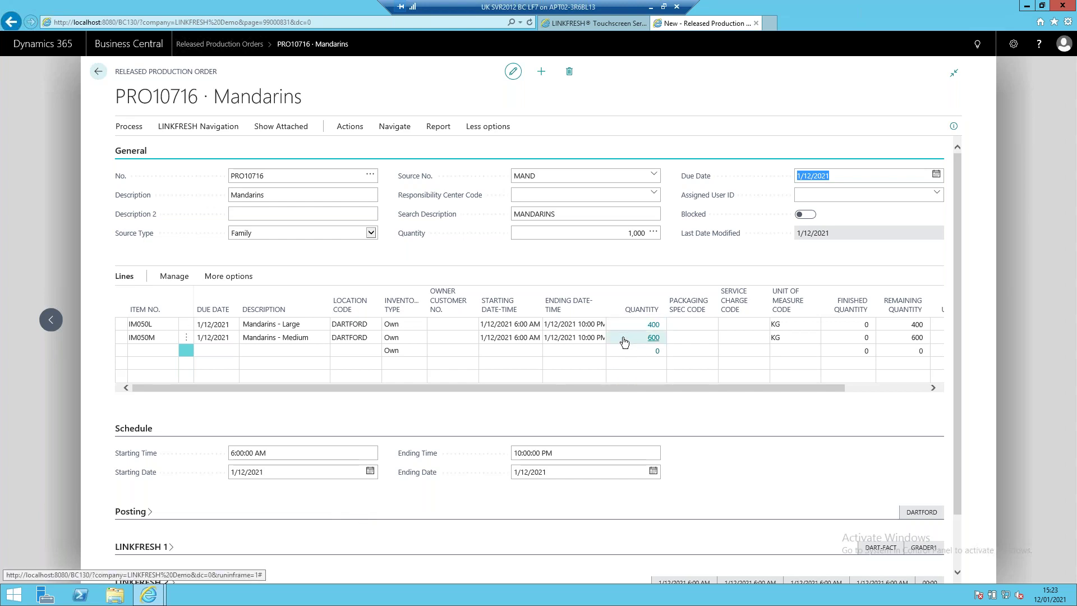
{"action": "left_click", "coordinate": [98, 72]}
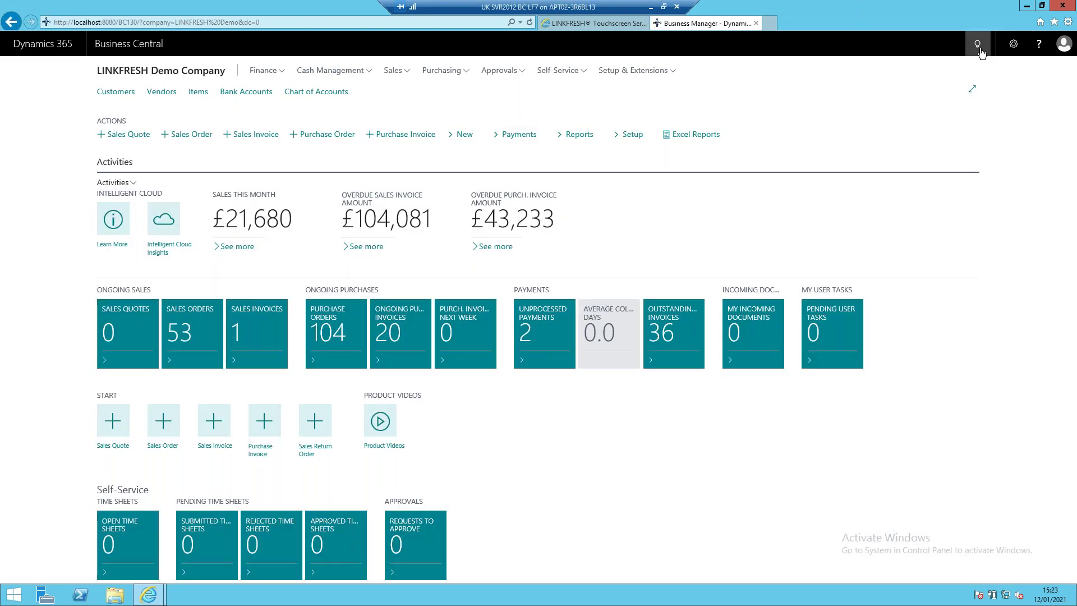
Search for "factory sch" and open the Factory Schedule View
{"action": "left_click", "coordinate": [979, 47]}
{"action": "type", "text": "tory sch"}
{"action": "key", "text": "BackSpace"}
{"action": "key", "text": "BackSpace"}
{"action": "key", "text": "BackSpace"}
{"action": "key", "text": "BackSpace"}
{"action": "key", "text": "BackSpace"}
{"action": "key", "text": "BackSpace"}
{"action": "key", "text": "BackSpace"}
{"action": "key", "text": "BackSpace"}
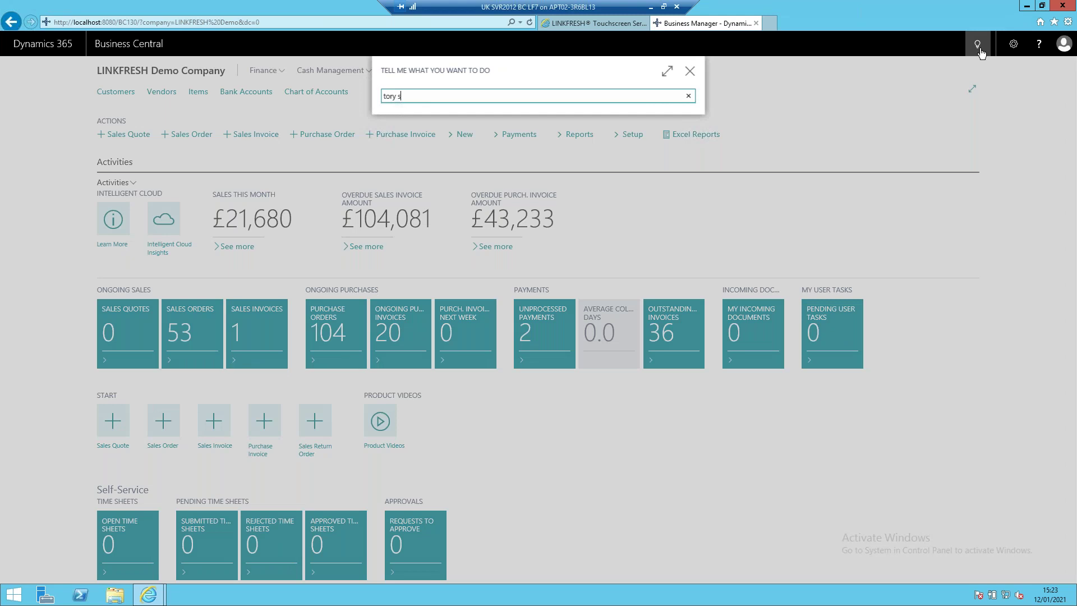
{"action": "type", "text": "factory sch"}
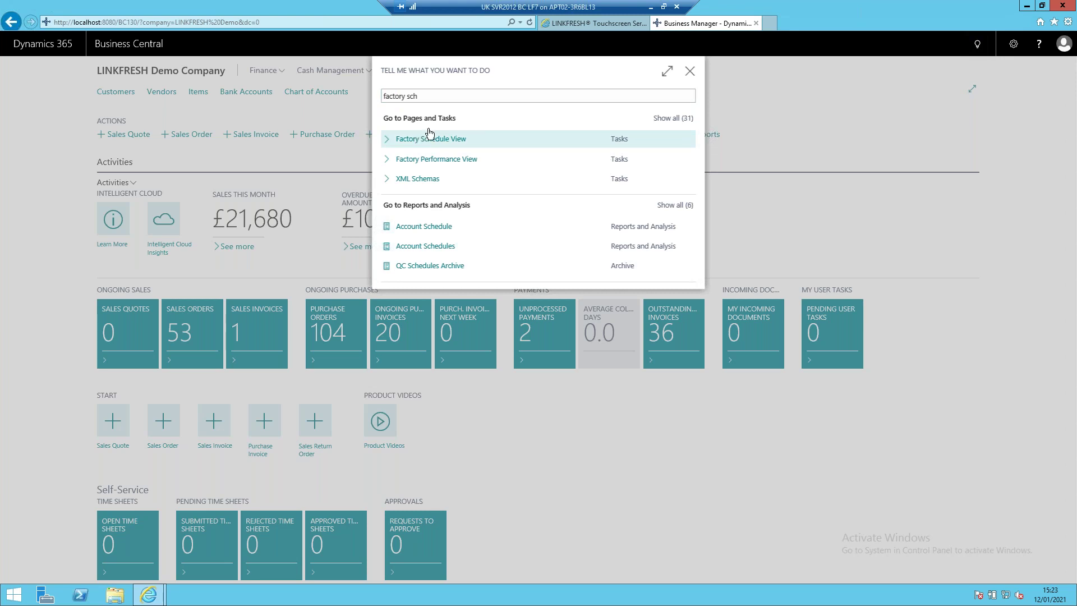
{"action": "left_click", "coordinate": [438, 139]}
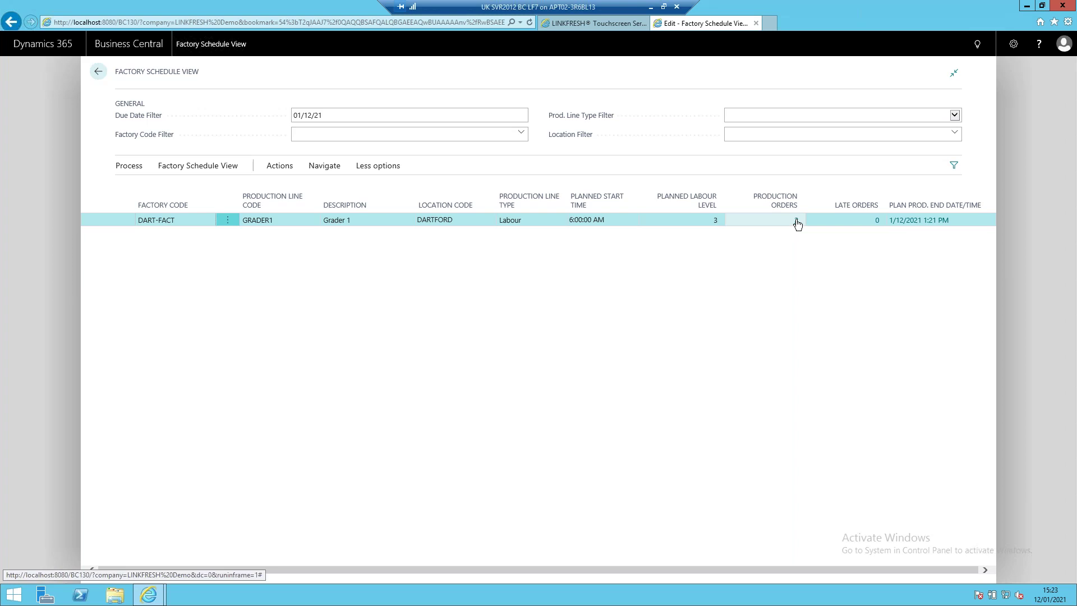
Schedule the GRADER1 line's production orders, checking the mandarin order's operational status before and after
{"action": "left_click", "coordinate": [798, 223]}
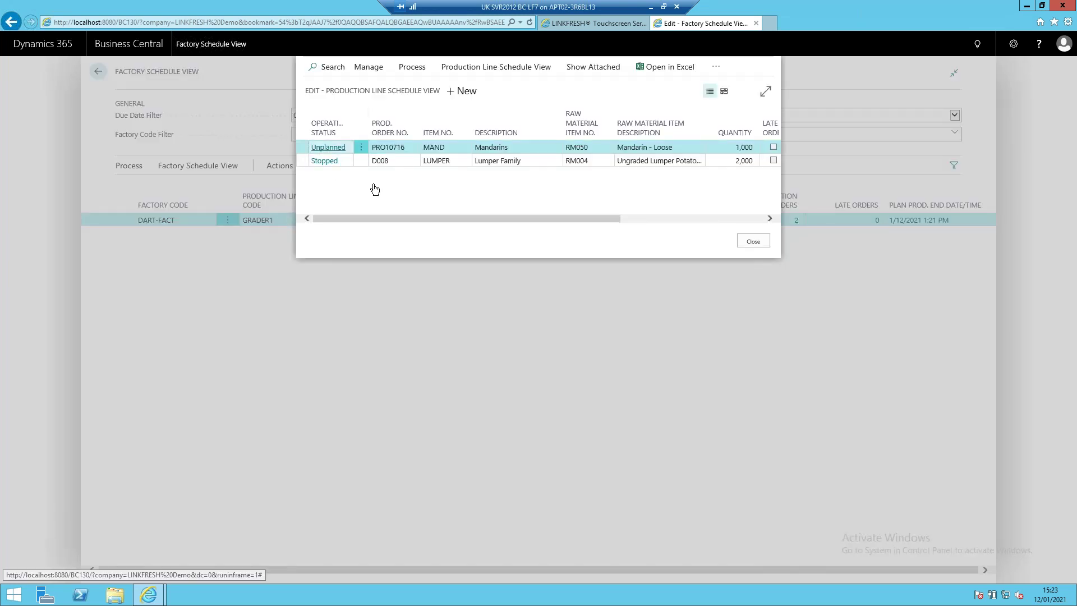
{"action": "left_click", "coordinate": [729, 242]}
{"action": "left_click", "coordinate": [129, 165]}
{"action": "left_click", "coordinate": [147, 189]}
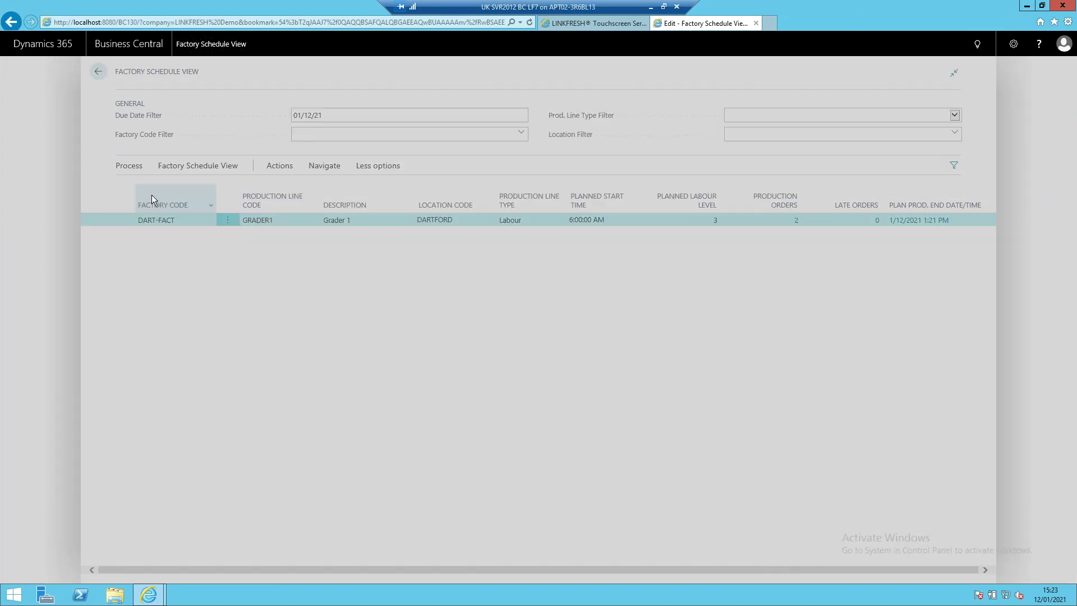
{"action": "left_click", "coordinate": [598, 266]}
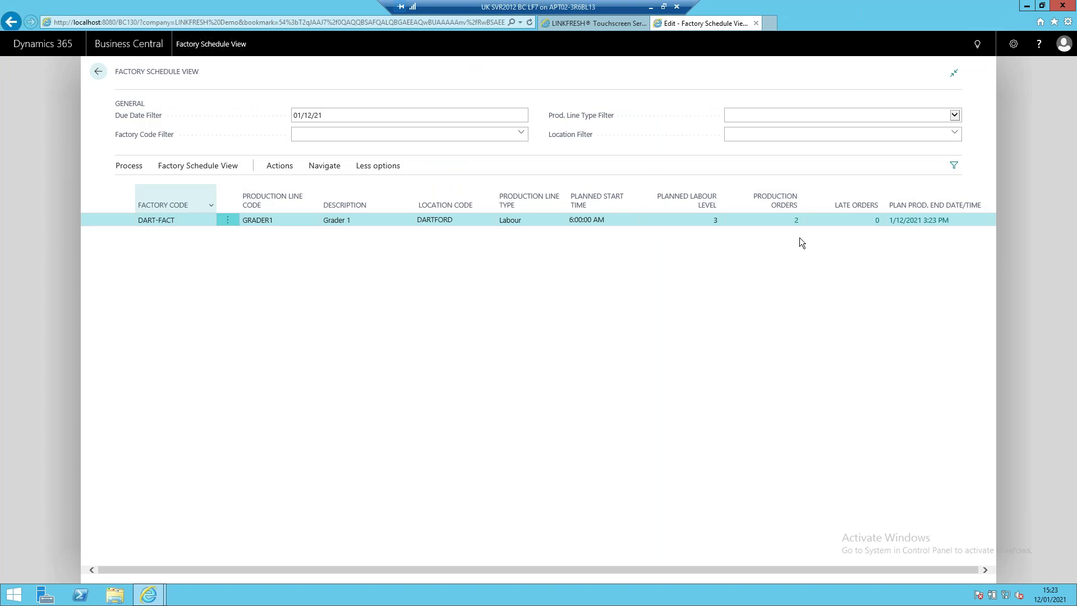
{"action": "left_click", "coordinate": [793, 224]}
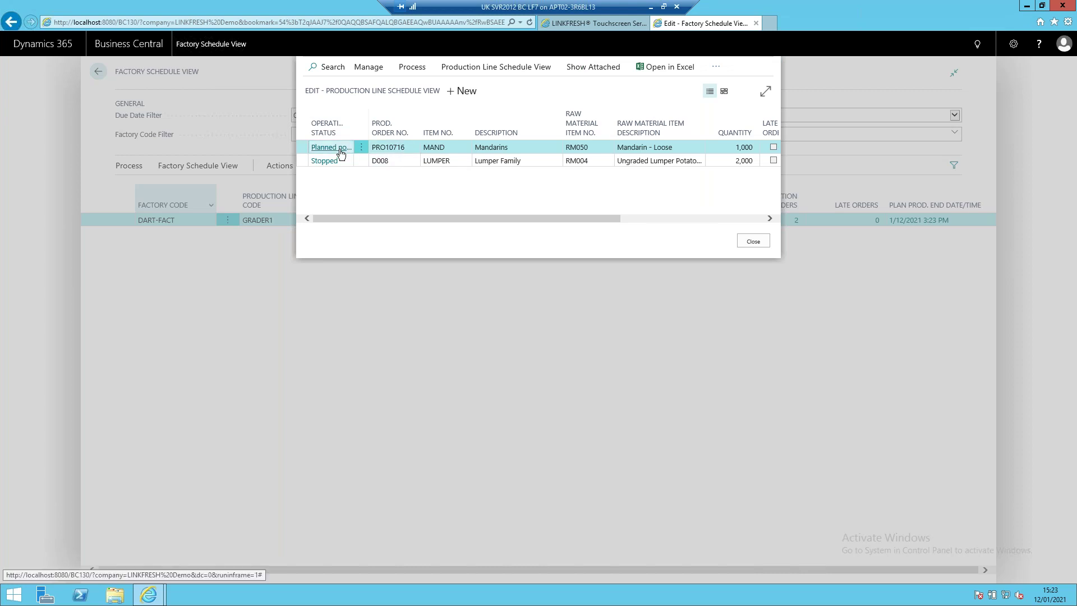
{"action": "left_click", "coordinate": [750, 241]}
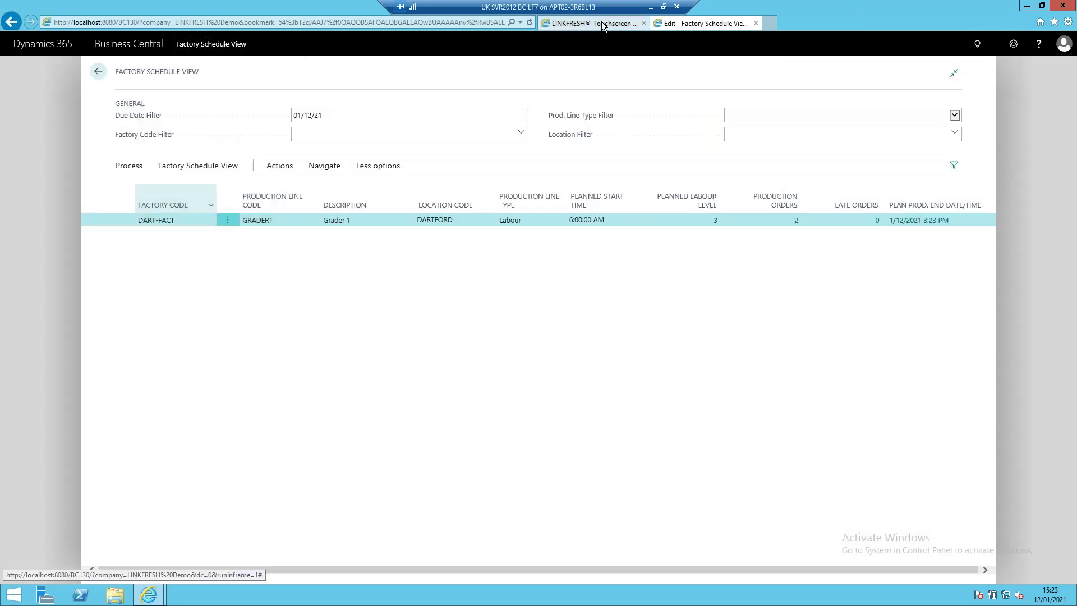
Switch to the LINKFRESH Touchscreen client and record the production start of the mandarin order on Grader 1, accepting the proposed time
{"action": "left_click", "coordinate": [601, 22]}
{"action": "left_click", "coordinate": [115, 46]}
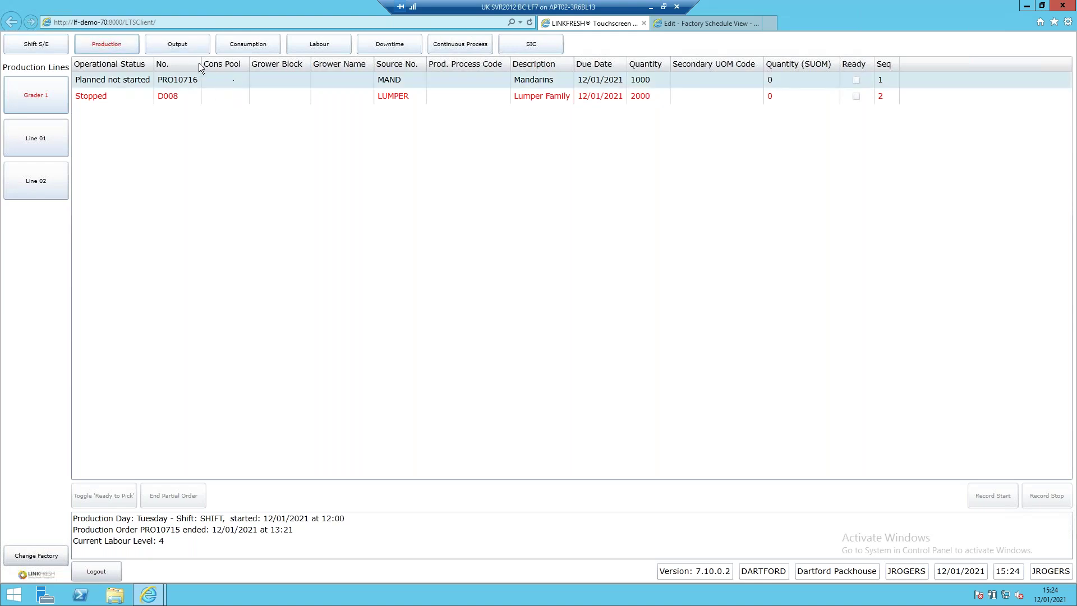
{"action": "left_click", "coordinate": [110, 87]}
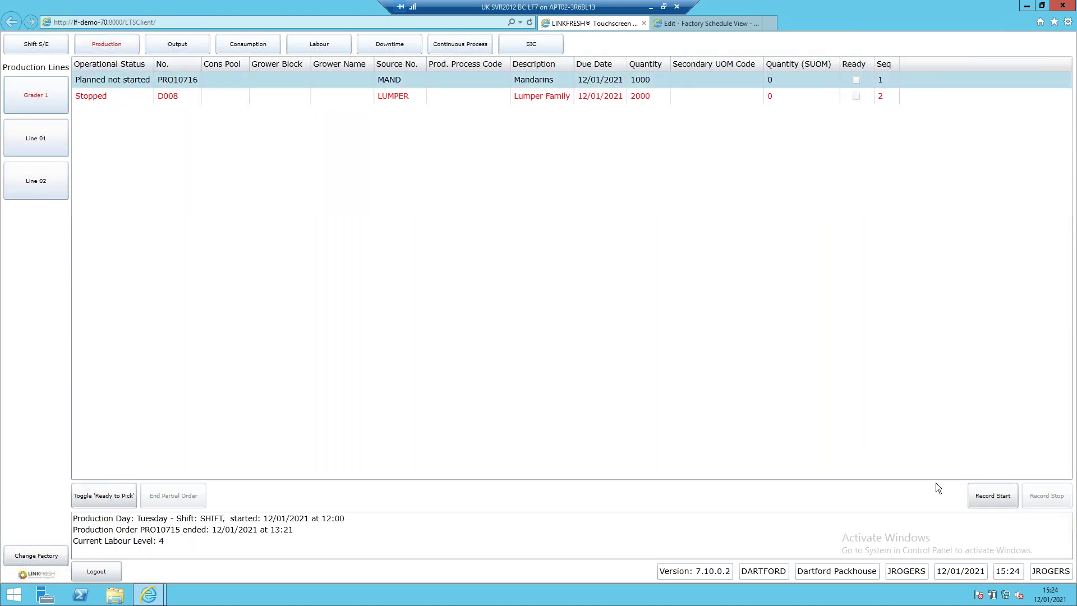
{"action": "left_click", "coordinate": [1007, 504]}
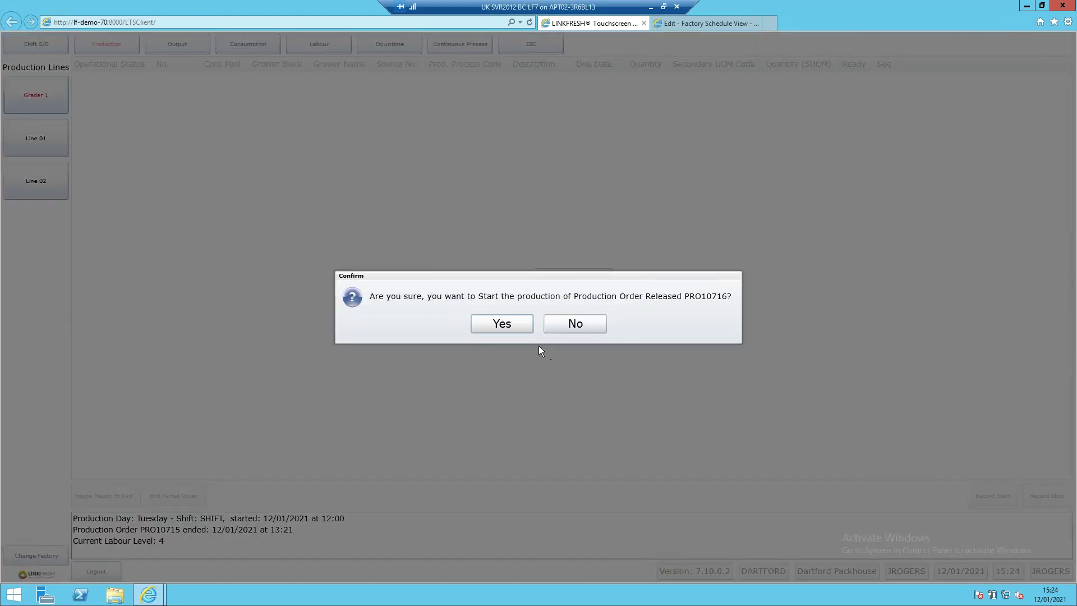
{"action": "left_click", "coordinate": [502, 324]}
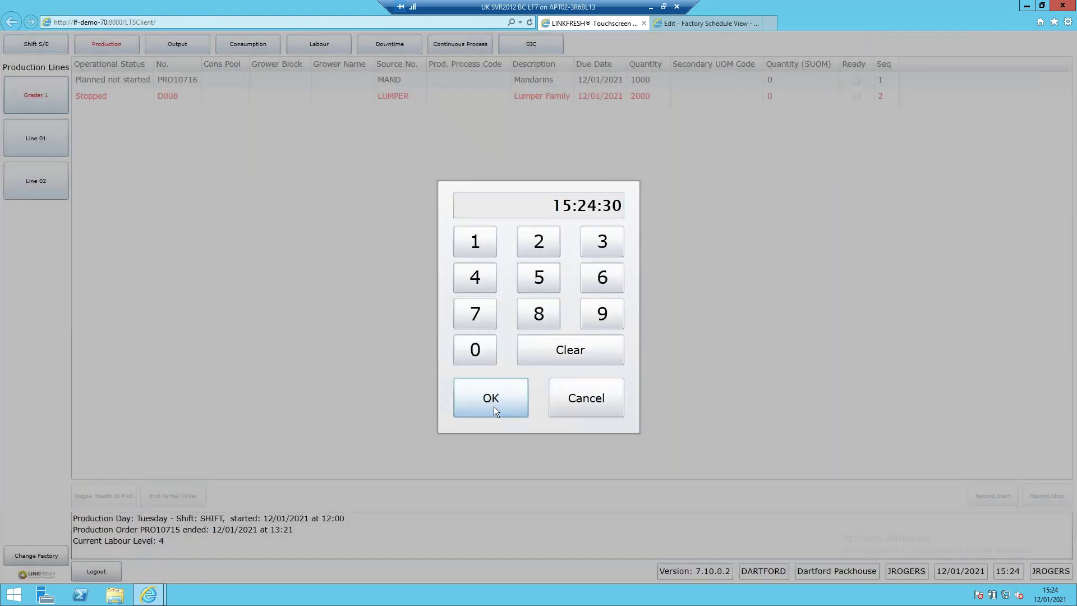
{"action": "left_click", "coordinate": [494, 407]}
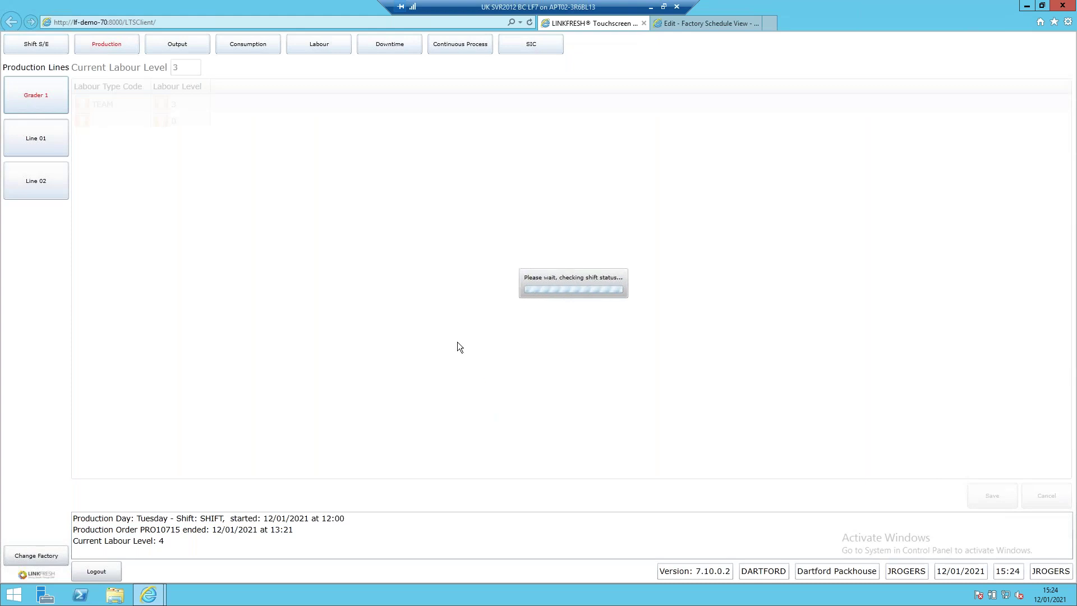
Save the Grader 1 labour level and post consumption of the full 1000 KG Mandarin - Loose pallet to the mandarin order
{"action": "left_click", "coordinate": [989, 505]}
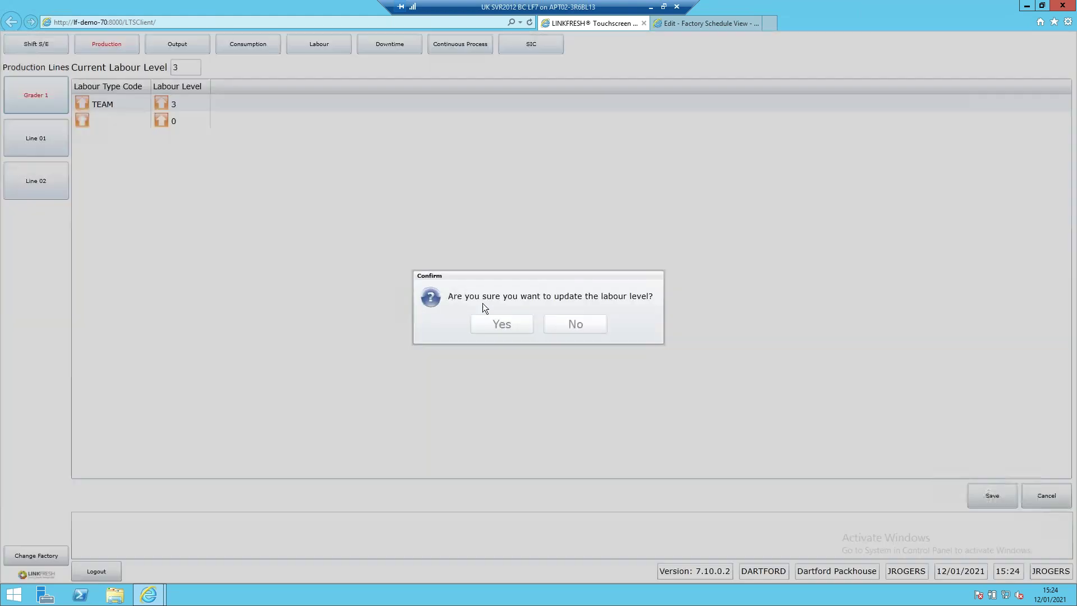
{"action": "left_click", "coordinate": [494, 324]}
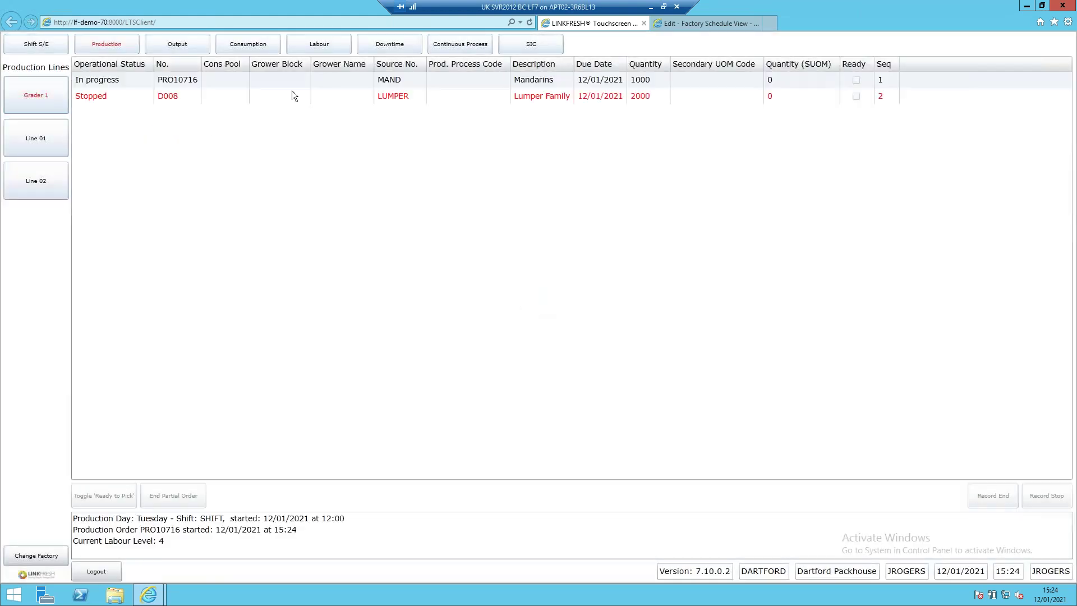
{"action": "left_click", "coordinate": [253, 49]}
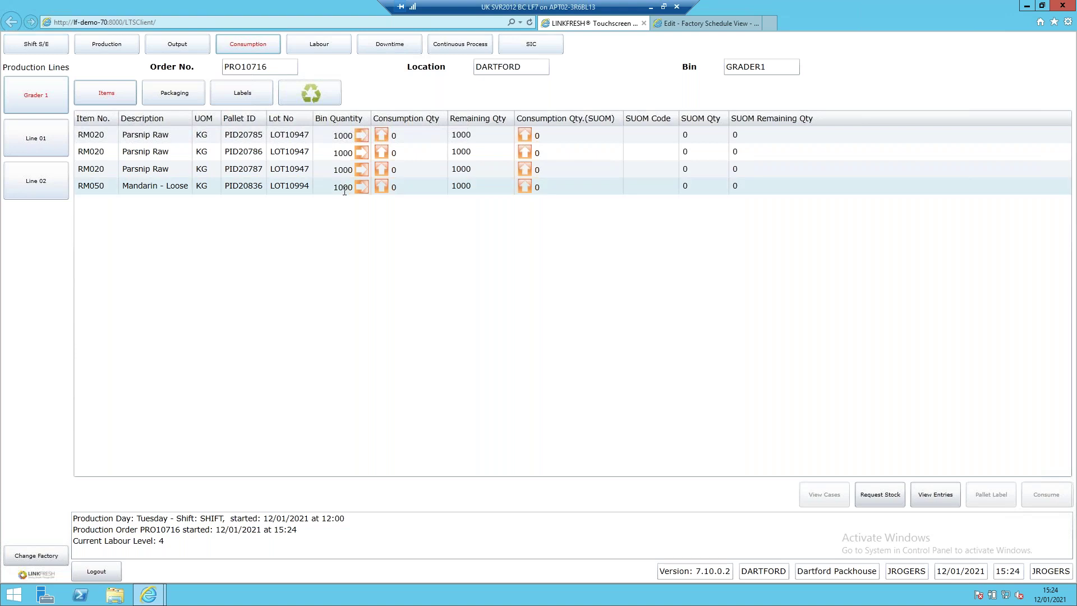
{"action": "left_click", "coordinate": [362, 187]}
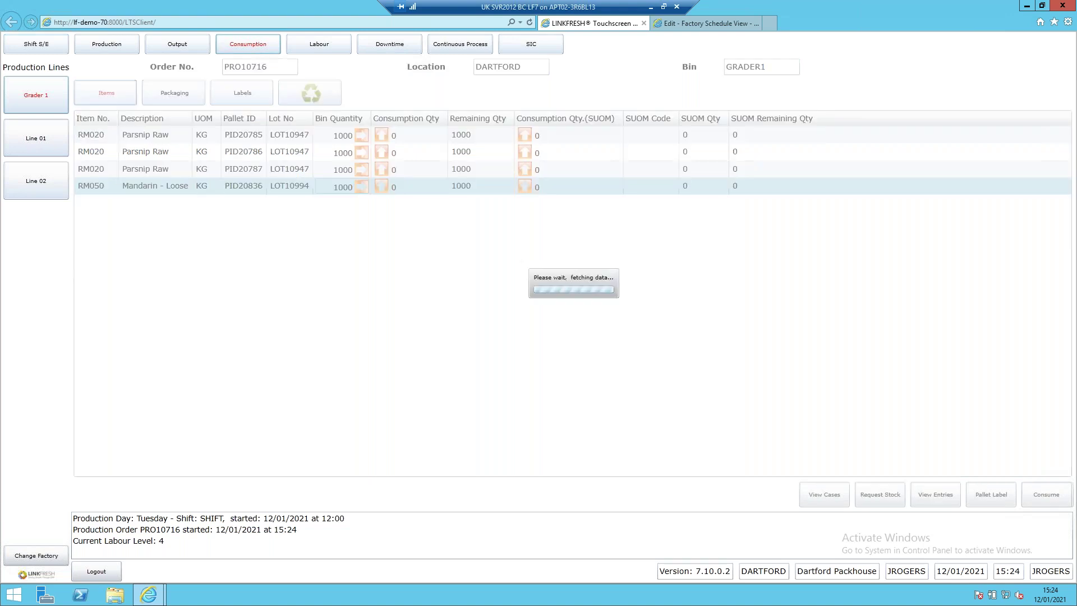
{"action": "left_click", "coordinate": [1053, 504]}
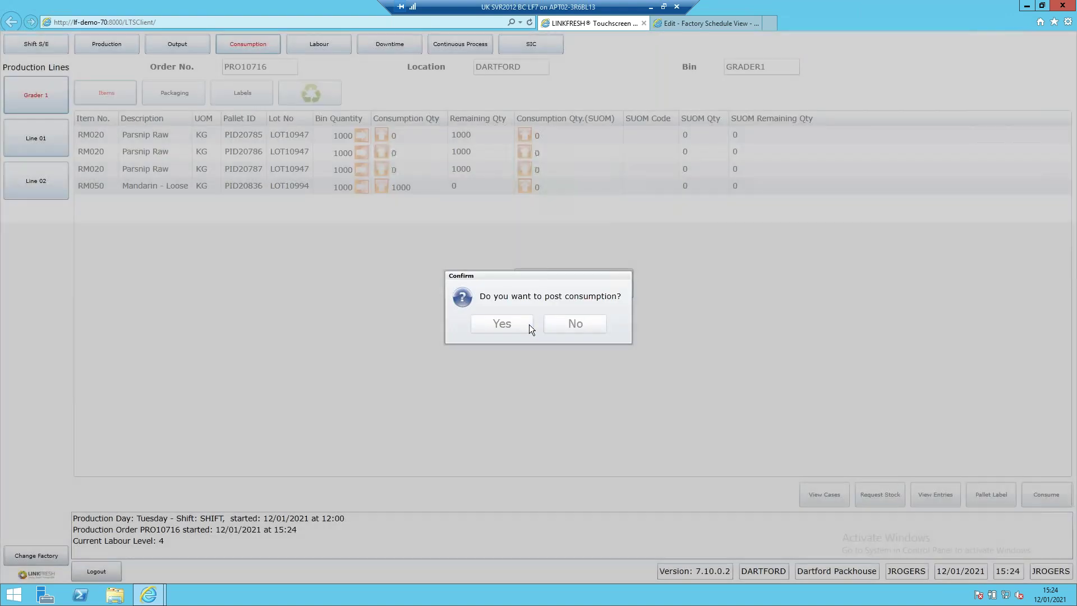
{"action": "left_click", "coordinate": [530, 324]}
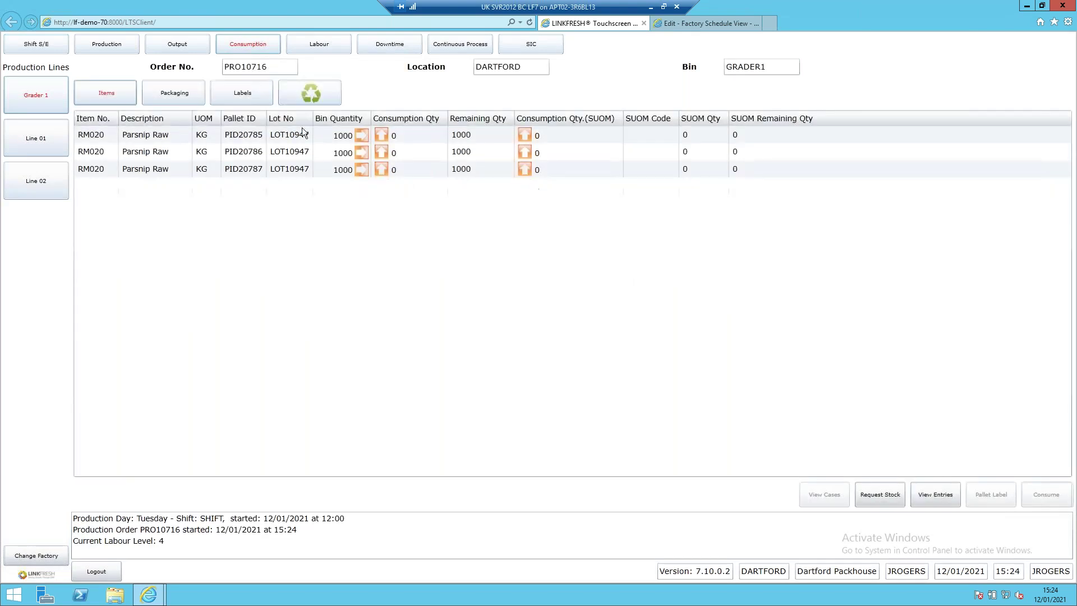
Assign new lot numbers to all output lines of the mandarin production order
{"action": "left_click", "coordinate": [178, 45]}
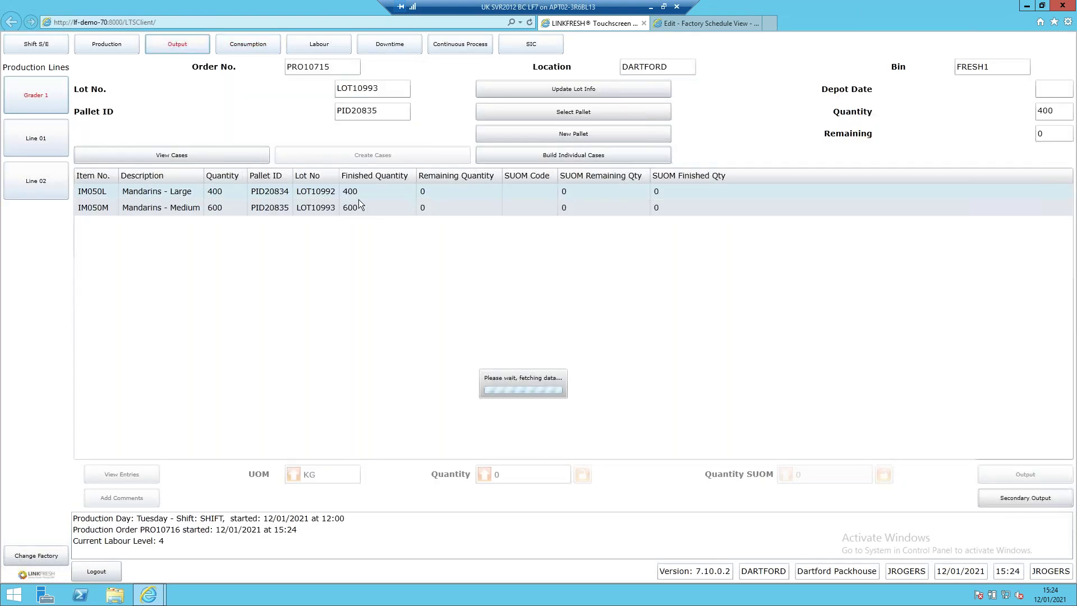
{"action": "left_click", "coordinate": [569, 90]}
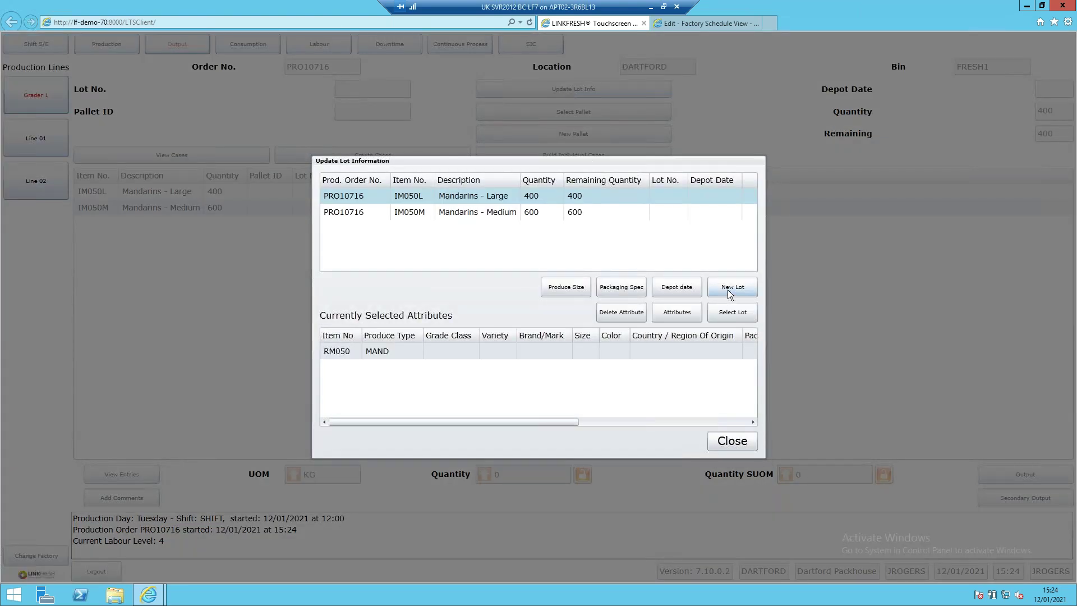
{"action": "left_click", "coordinate": [729, 287]}
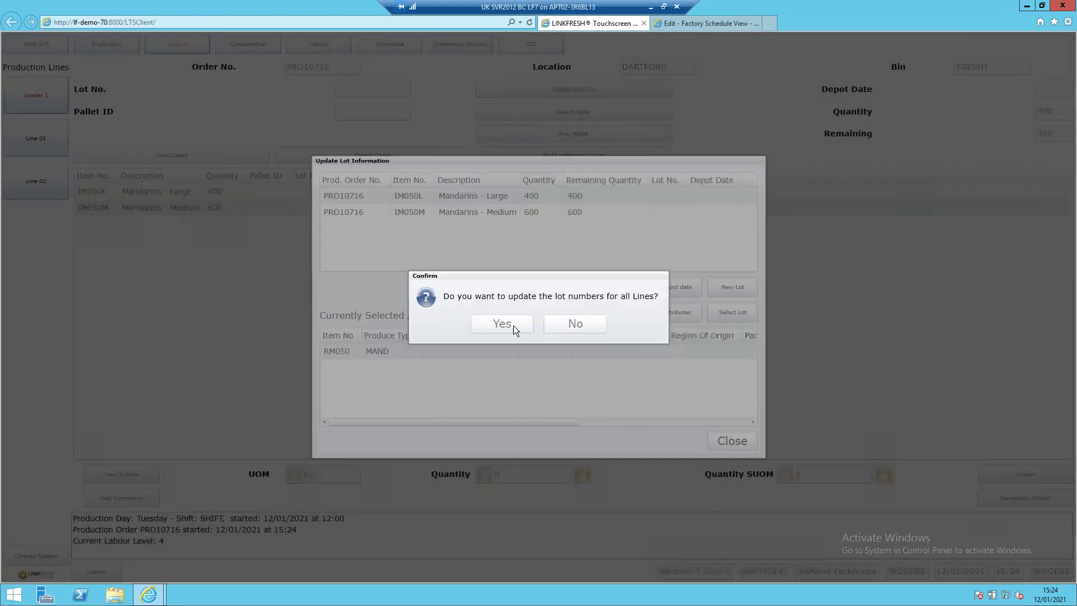
{"action": "left_click", "coordinate": [502, 324]}
{"action": "left_click", "coordinate": [731, 439]}
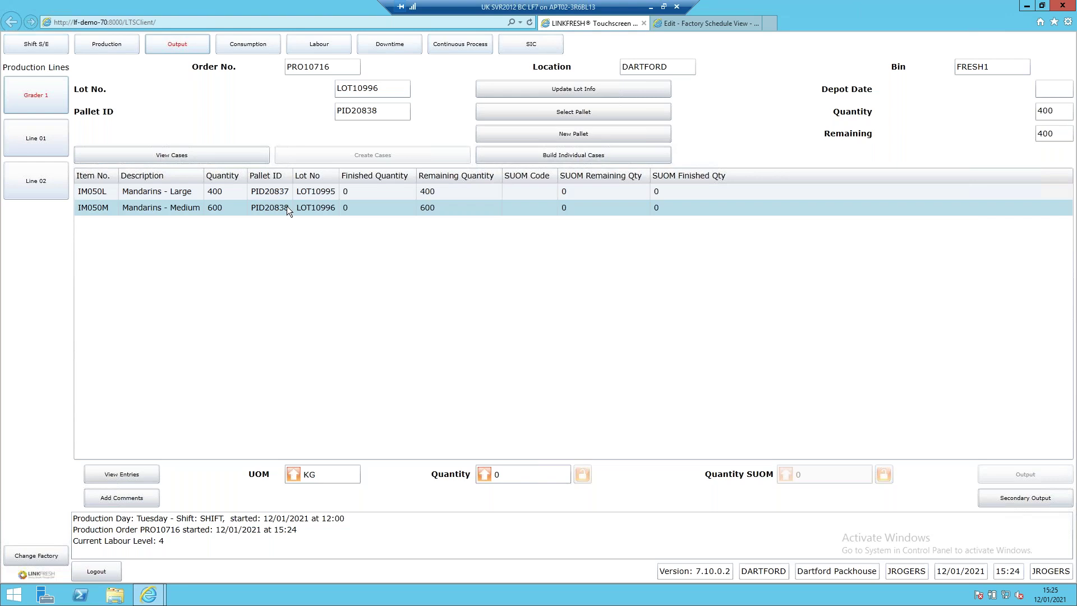
Record an output of 400 KG for the Mandarins - Large line
{"action": "left_click", "coordinate": [364, 198]}
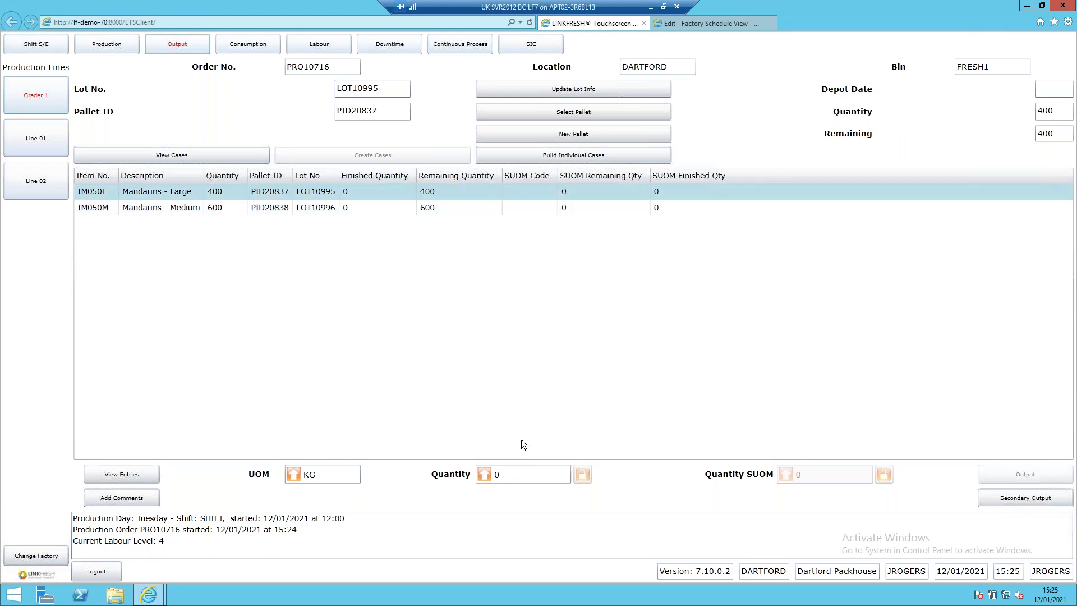
{"action": "left_click", "coordinate": [486, 477]}
{"action": "left_click", "coordinate": [476, 281]}
{"action": "left_click", "coordinate": [475, 359]}
{"action": "left_click", "coordinate": [475, 359]}
{"action": "left_click", "coordinate": [493, 408]}
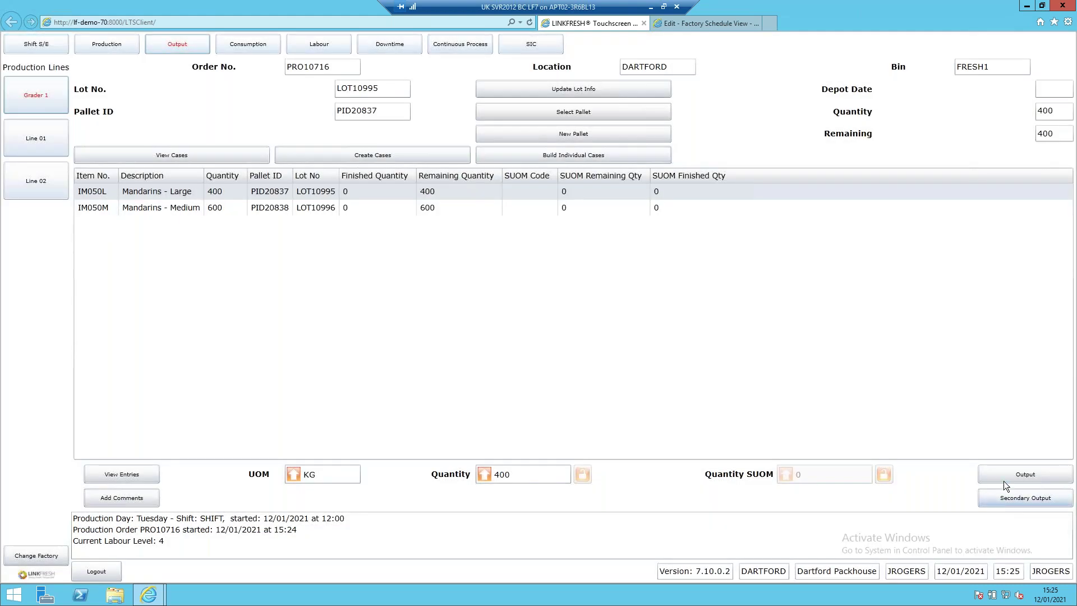
{"action": "left_click", "coordinate": [1005, 480]}
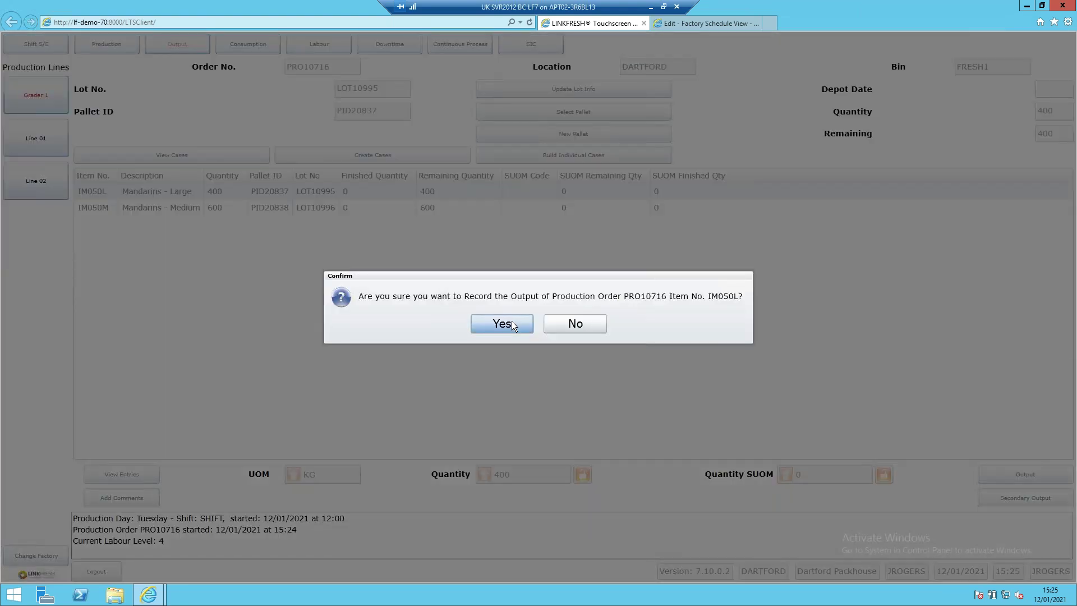
{"action": "left_click", "coordinate": [512, 323]}
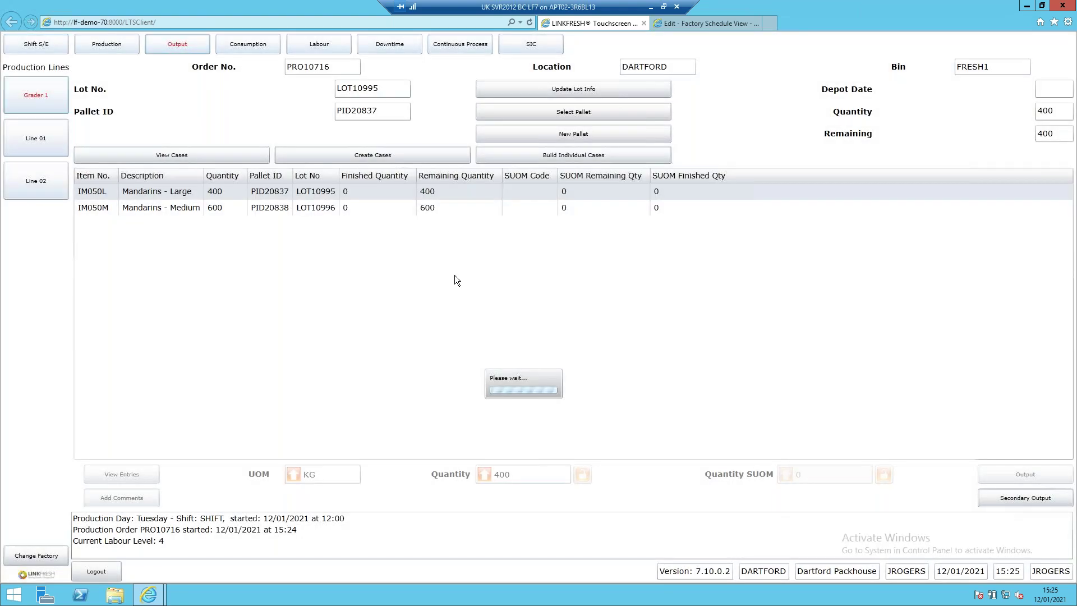
Record an output of 600 KG for the Mandarins - Medium line
{"action": "left_click", "coordinate": [365, 210]}
{"action": "left_click", "coordinate": [485, 473]}
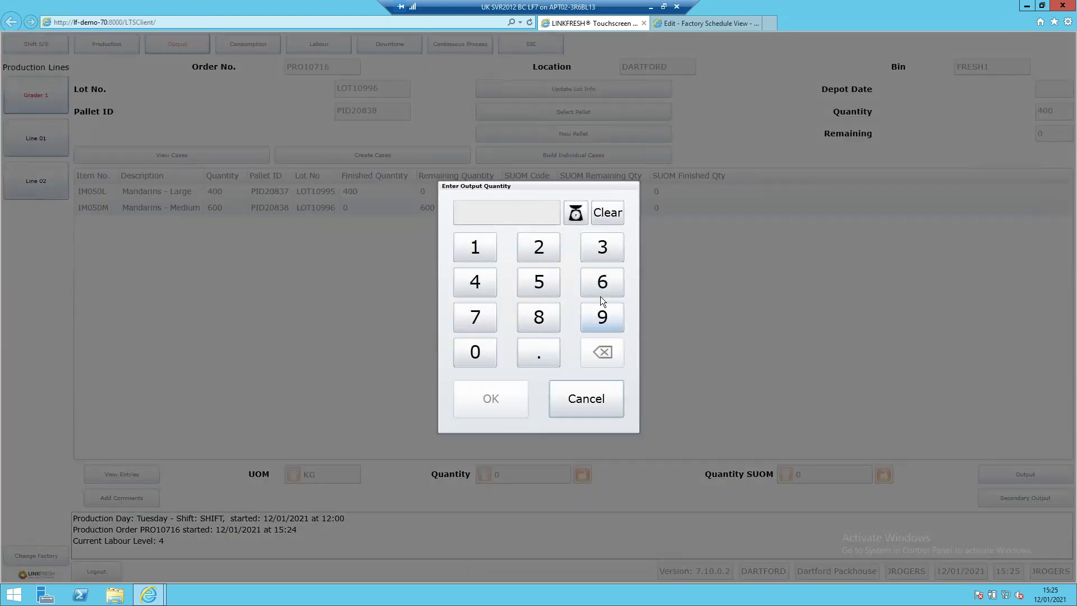
{"action": "left_click", "coordinate": [474, 345]}
{"action": "left_click", "coordinate": [475, 345]}
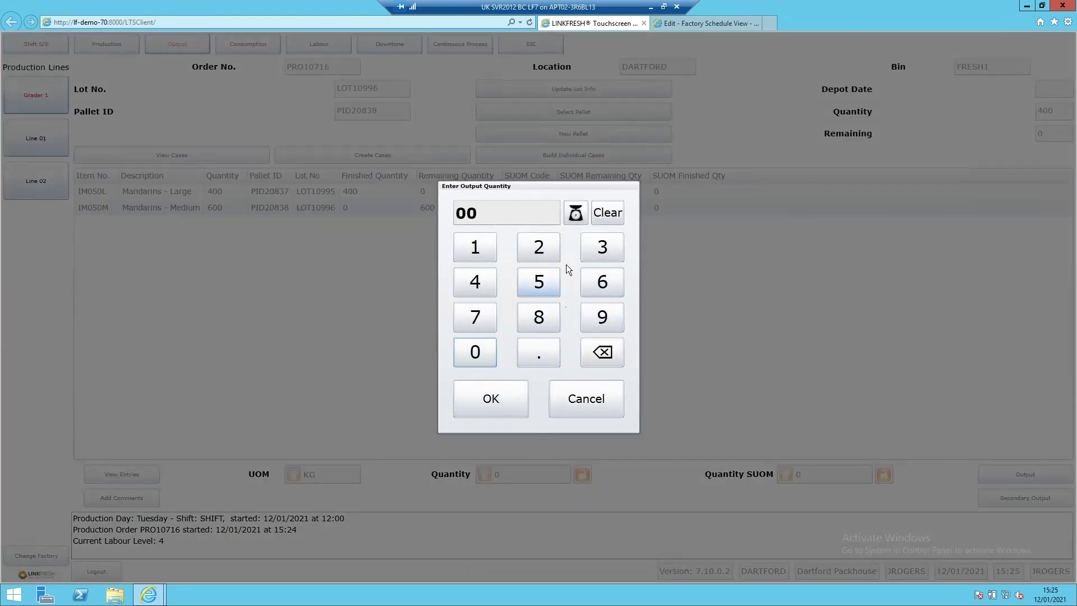
{"action": "left_click", "coordinate": [596, 352]}
{"action": "left_click", "coordinate": [596, 352]}
{"action": "left_click", "coordinate": [603, 289]}
{"action": "left_click", "coordinate": [495, 349]}
{"action": "left_click", "coordinate": [495, 349]}
{"action": "left_click", "coordinate": [489, 409]}
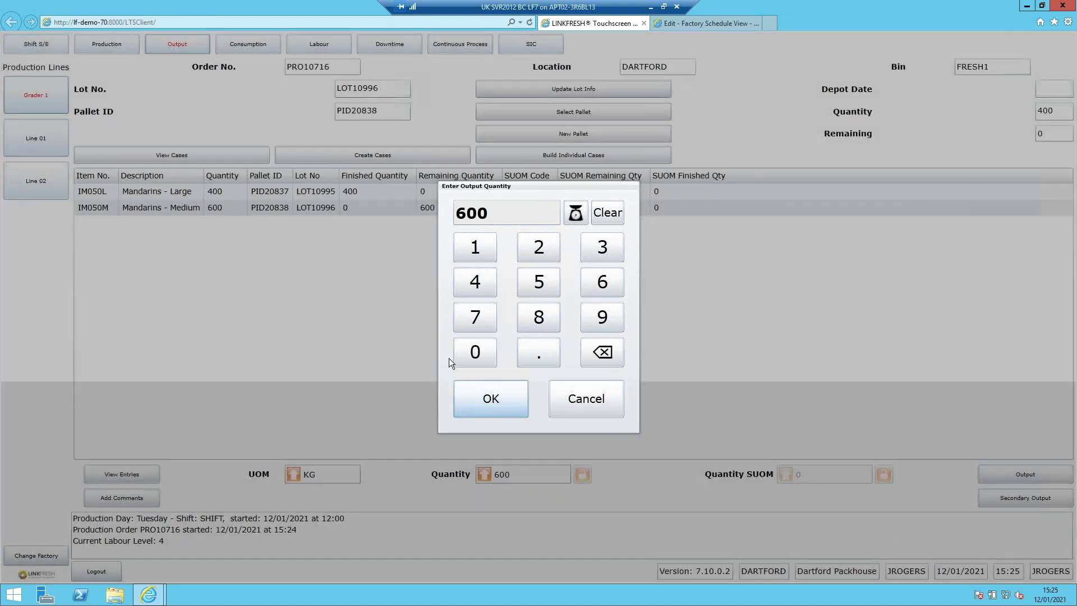
{"action": "left_click", "coordinate": [1018, 478]}
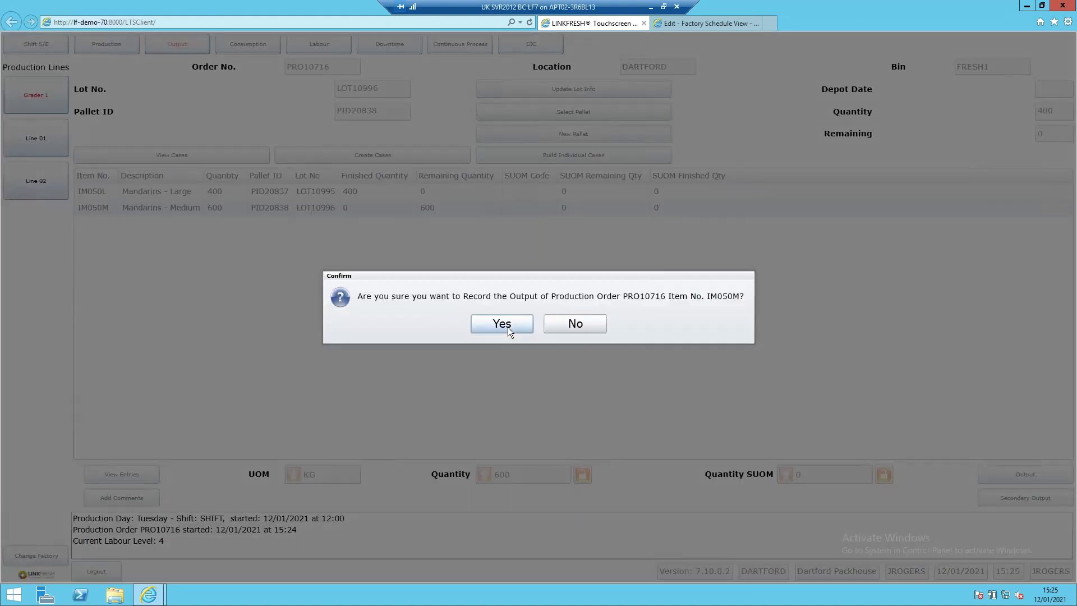
{"action": "left_click", "coordinate": [502, 324]}
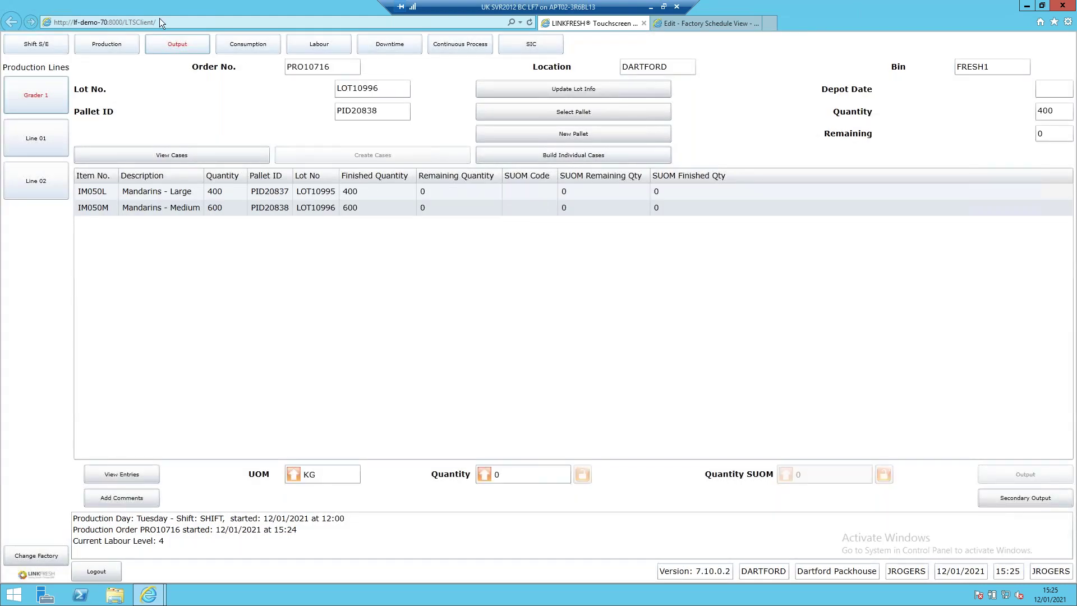
Record the end of the mandarin production order on Grader 1, accepting the proposed time and saving the labour level
{"action": "left_click", "coordinate": [119, 43]}
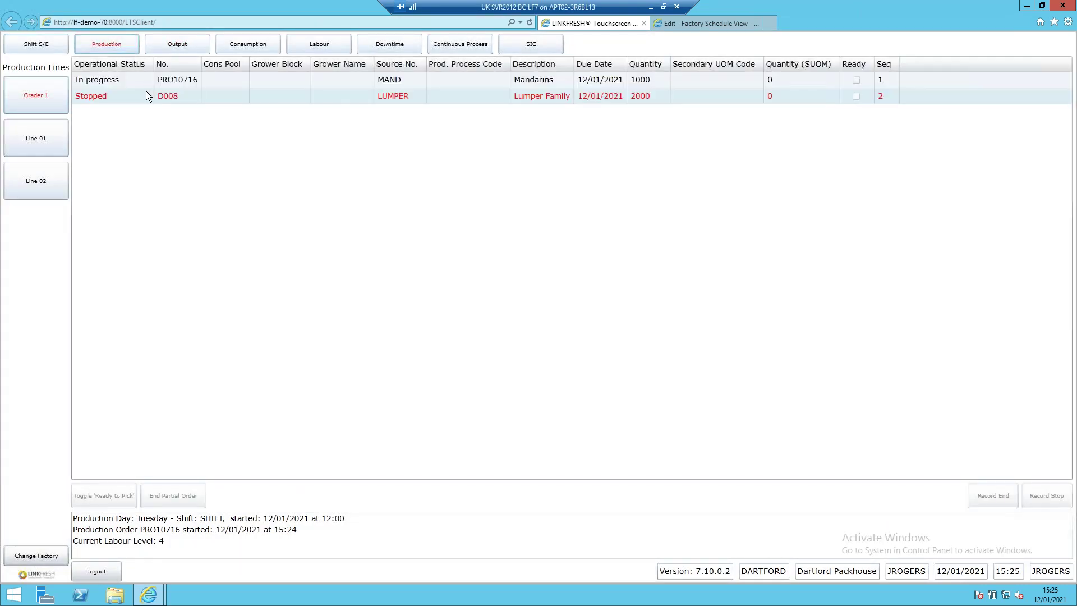
{"action": "left_click", "coordinate": [119, 82]}
{"action": "left_click", "coordinate": [996, 501]}
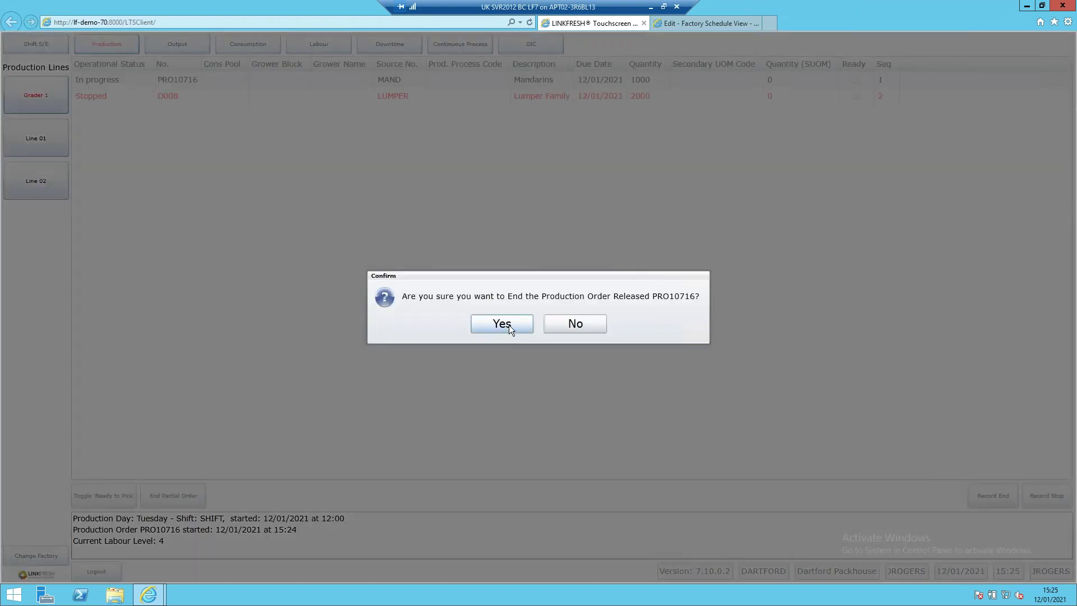
{"action": "left_click", "coordinate": [509, 325]}
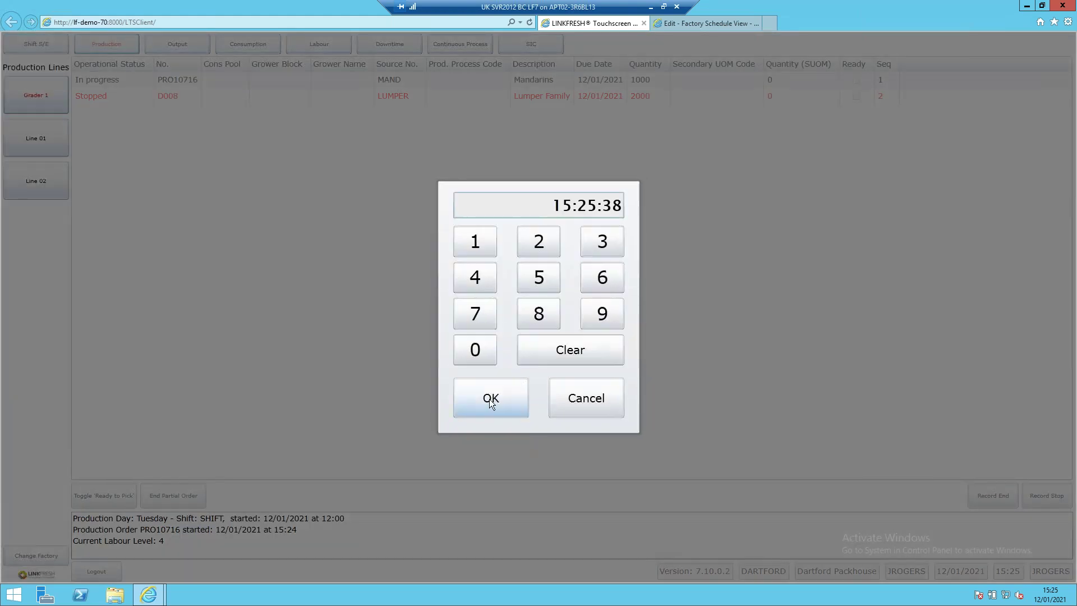
{"action": "left_click", "coordinate": [490, 401]}
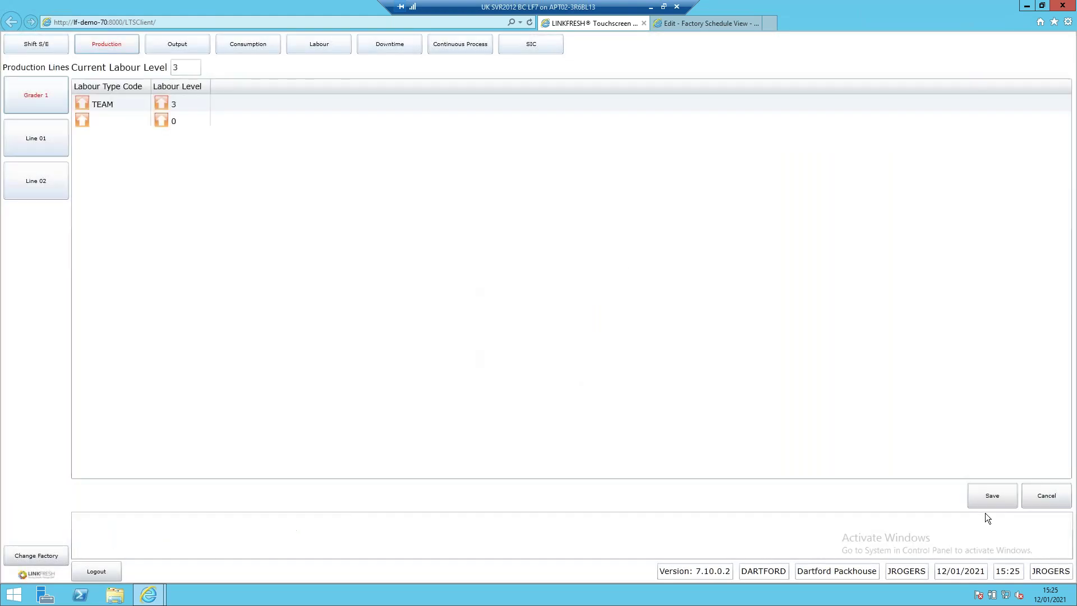
{"action": "left_click", "coordinate": [971, 496]}
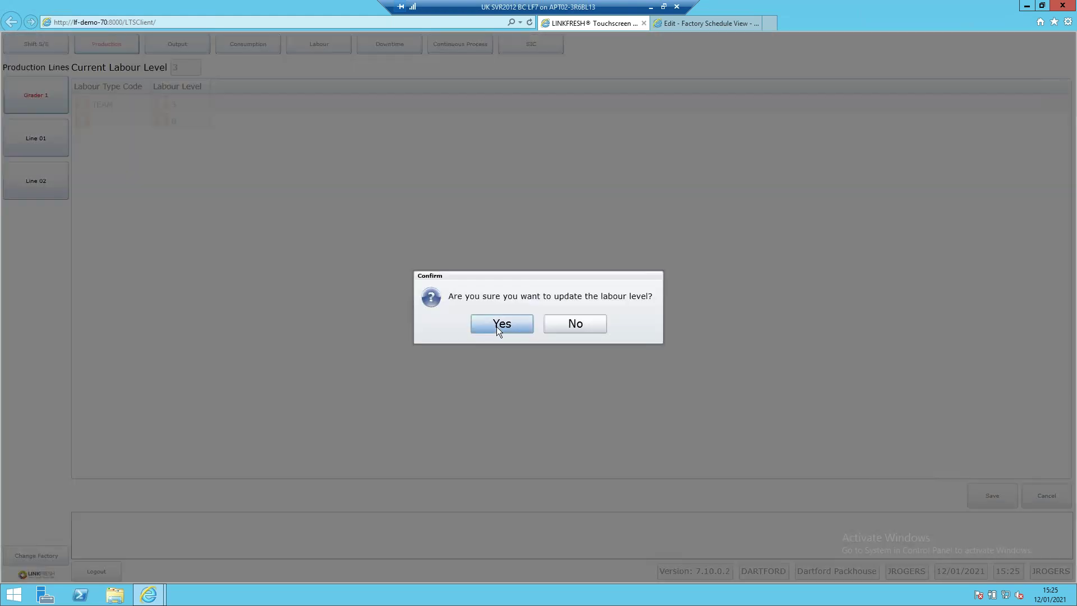
{"action": "left_click", "coordinate": [497, 327]}
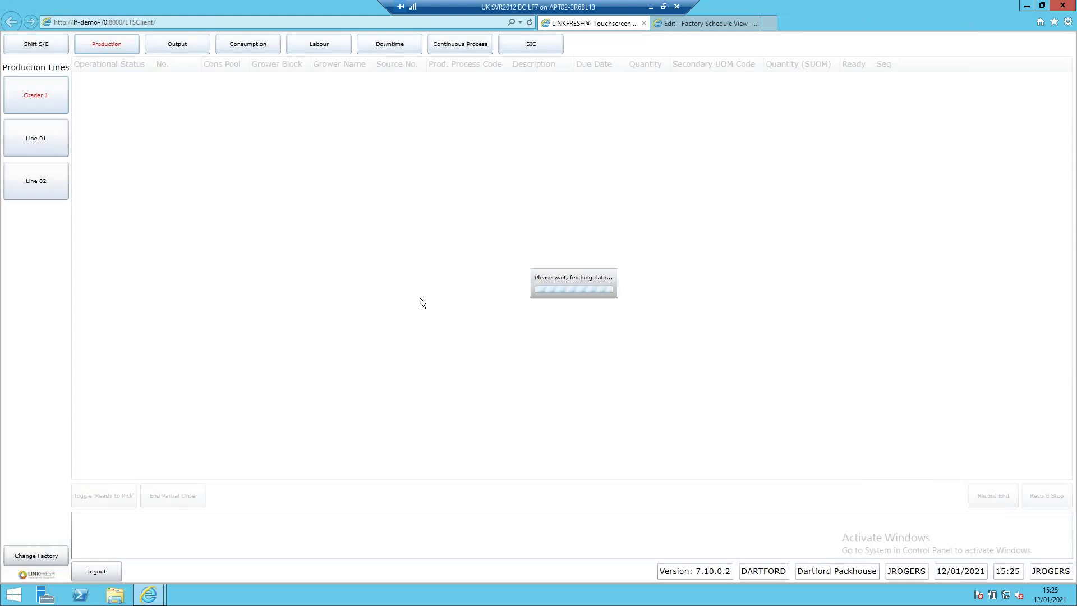
Switch to Business Central and open the released mandarin production order from the GRADER1 line's schedule
{"action": "left_click", "coordinate": [691, 27]}
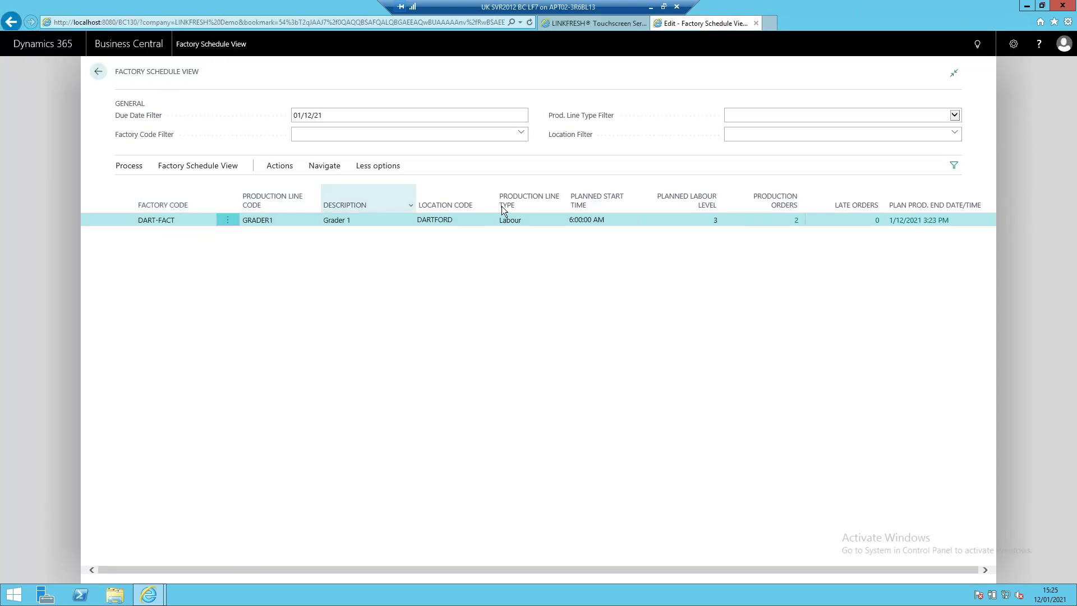
{"action": "left_click", "coordinate": [796, 221]}
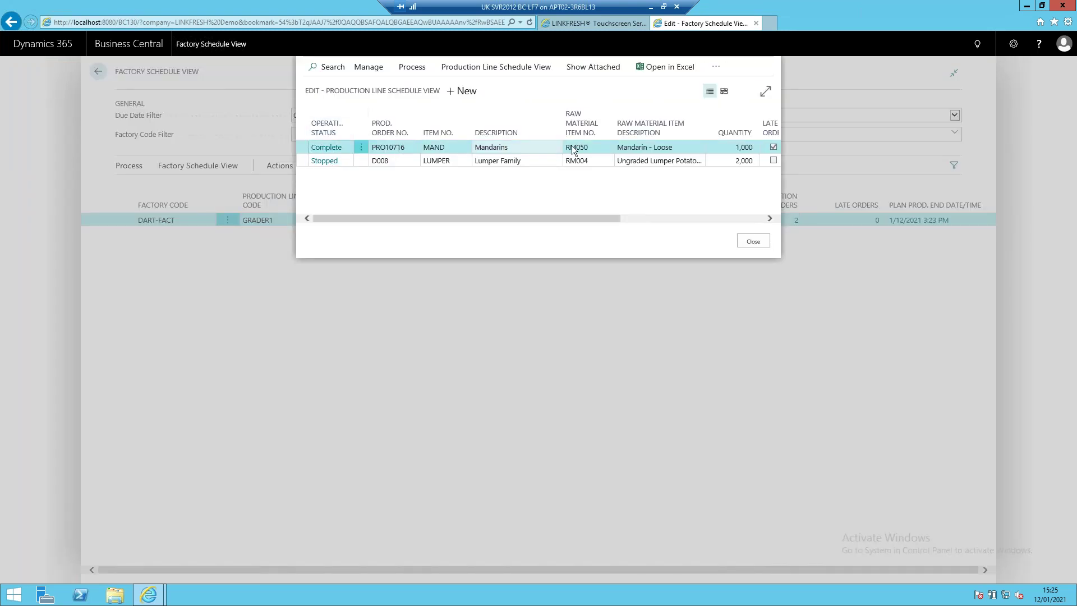
{"action": "left_click", "coordinate": [481, 71]}
{"action": "left_click", "coordinate": [366, 95]}
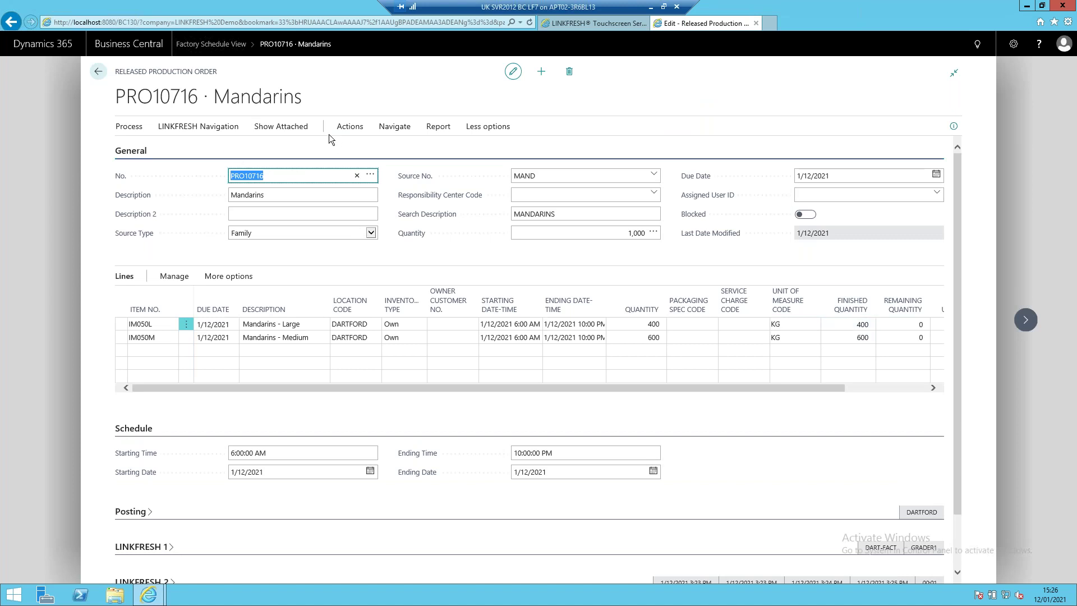
Change the mandarin production order's status to Finished with posting date 1/12/2021, leaving Update Unit Cost off
{"action": "left_click", "coordinate": [129, 126]}
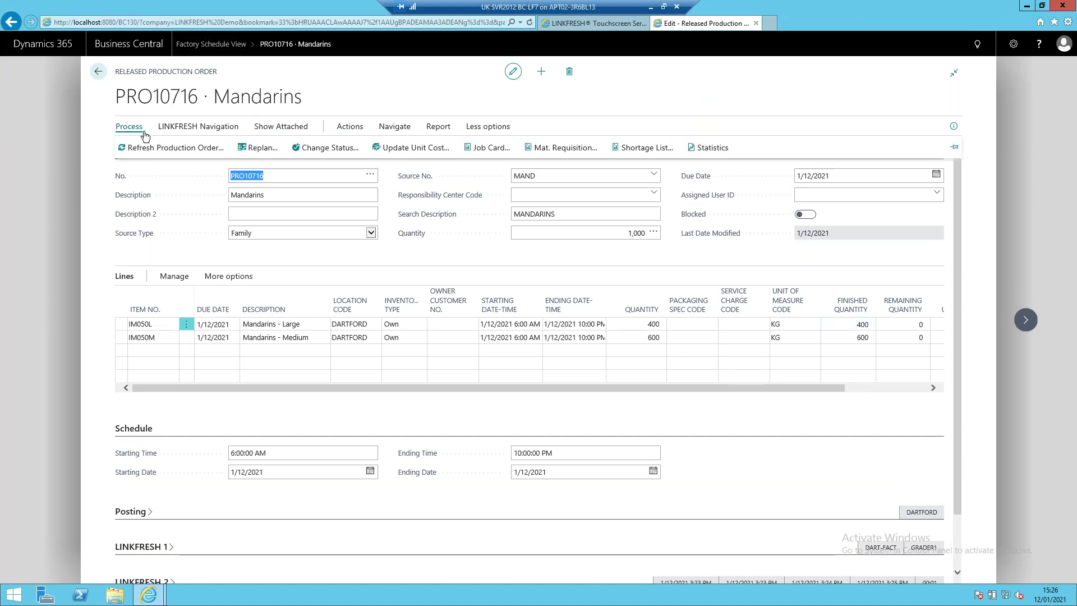
{"action": "left_click", "coordinate": [306, 148]}
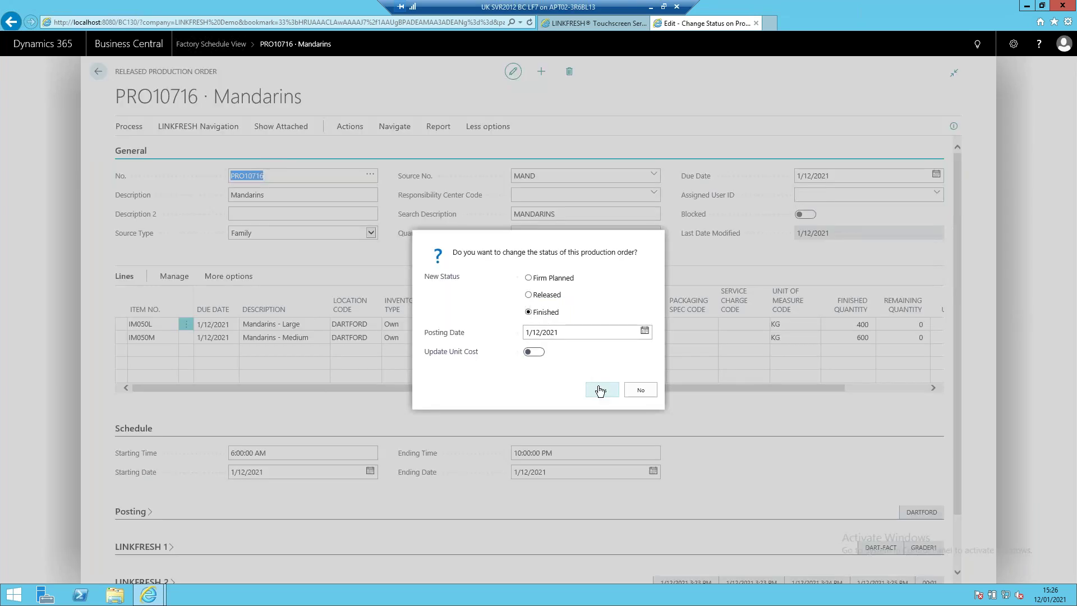
{"action": "left_click", "coordinate": [600, 390]}
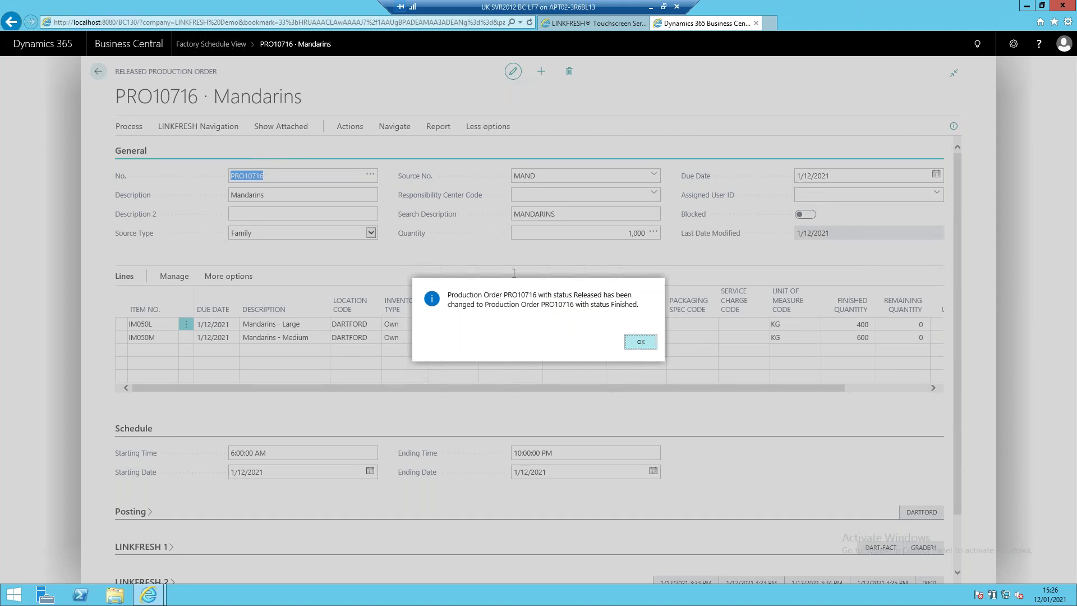
{"action": "key", "text": "Return"}
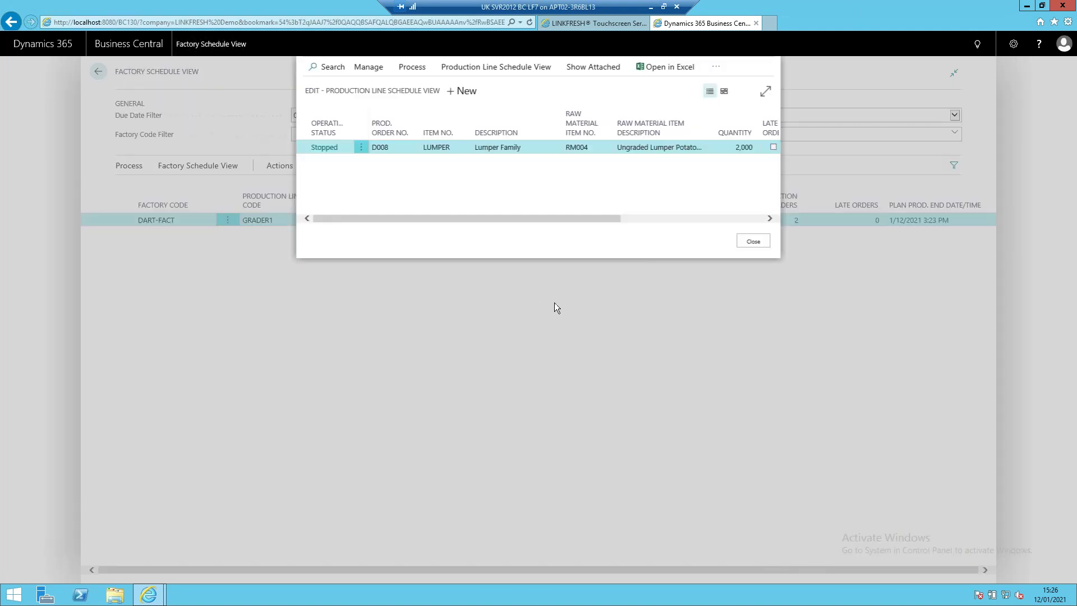
Leave the production line and factory schedule views and open the Sales Orders list
{"action": "left_click", "coordinate": [753, 240]}
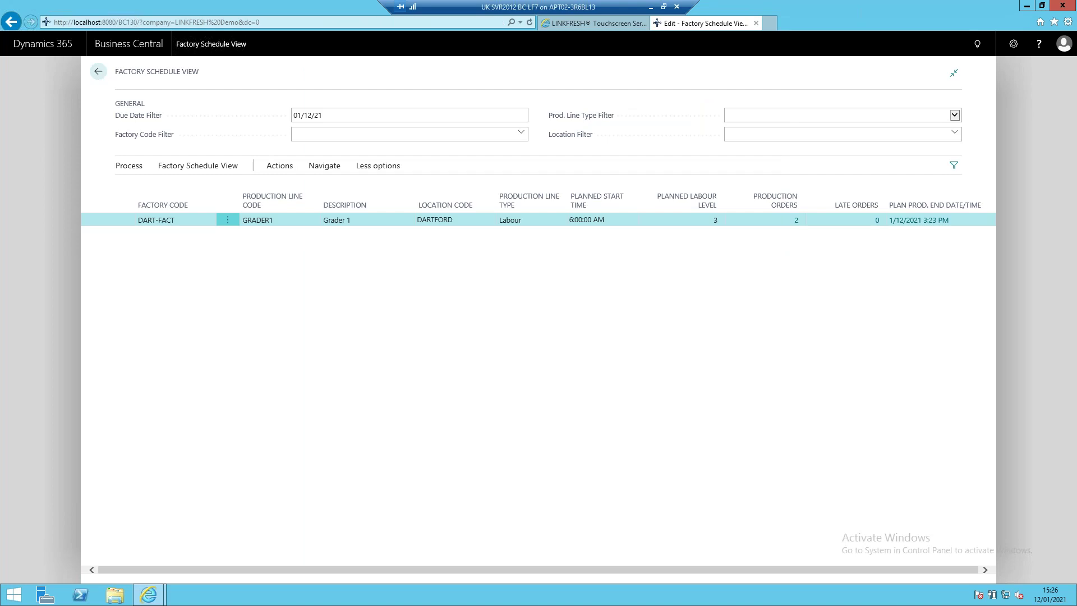
{"action": "left_click", "coordinate": [99, 73]}
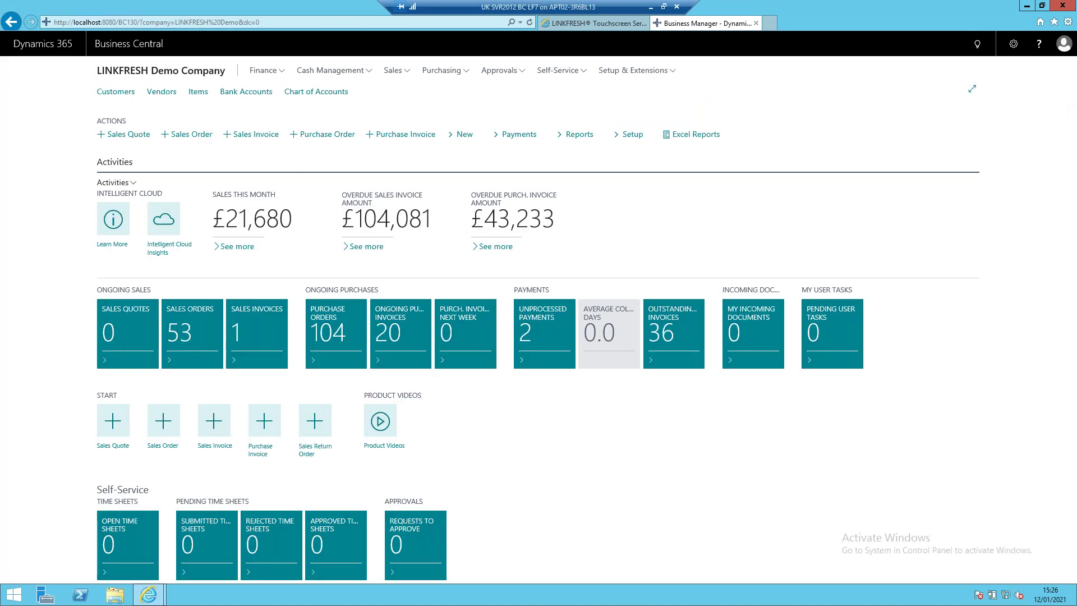
{"action": "left_click", "coordinate": [978, 45]}
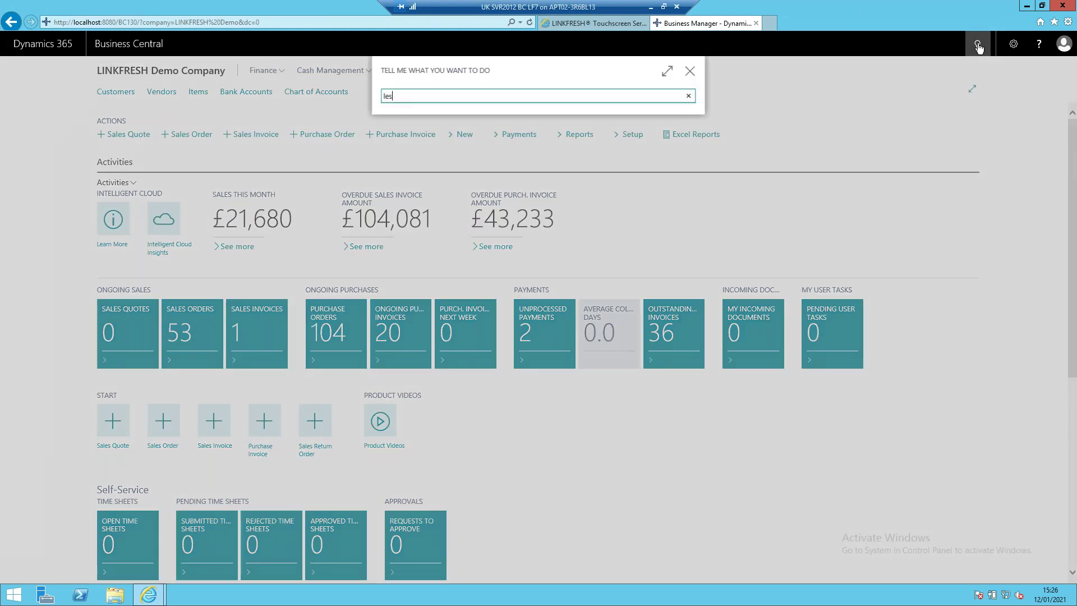
{"action": "type", "text": "sales"}
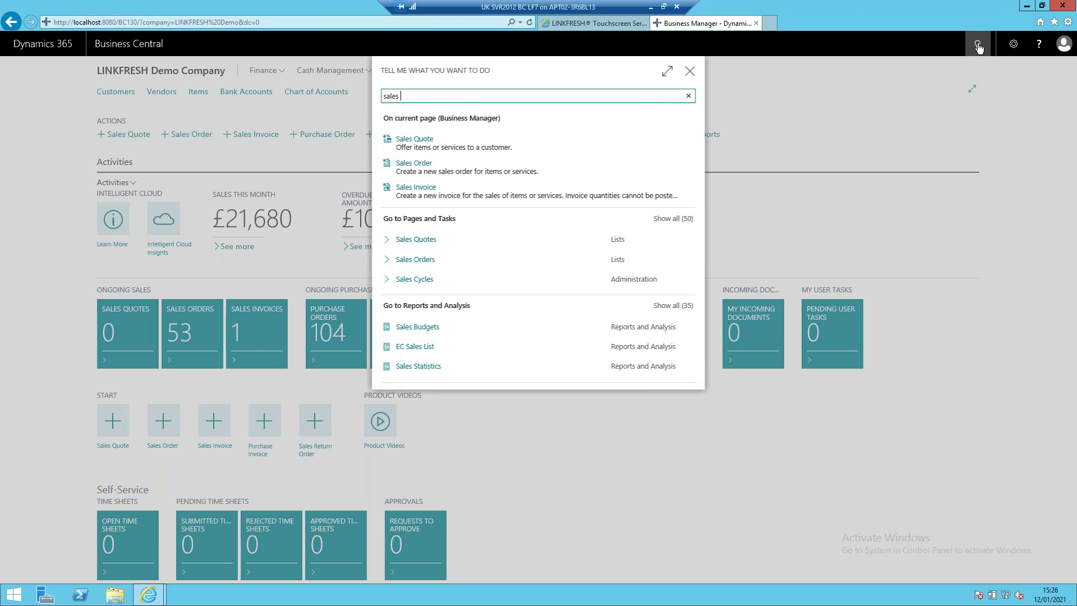
{"action": "type", "text": "orders"}
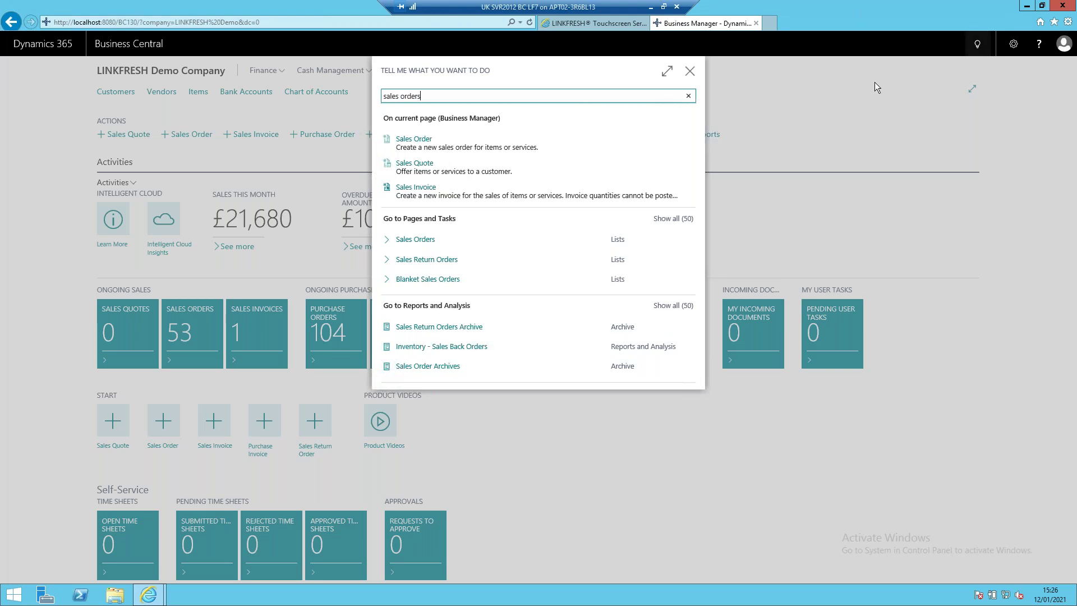
{"action": "left_click", "coordinate": [417, 247]}
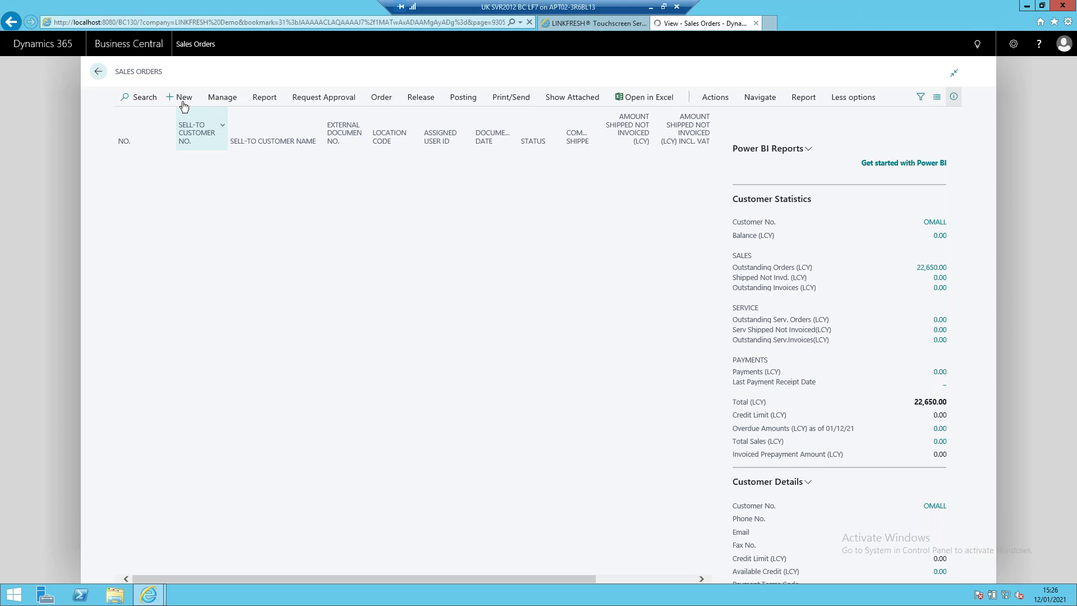
Create a new sales order for the customer Arthur David Wholesale
{"action": "left_click", "coordinate": [183, 105]}
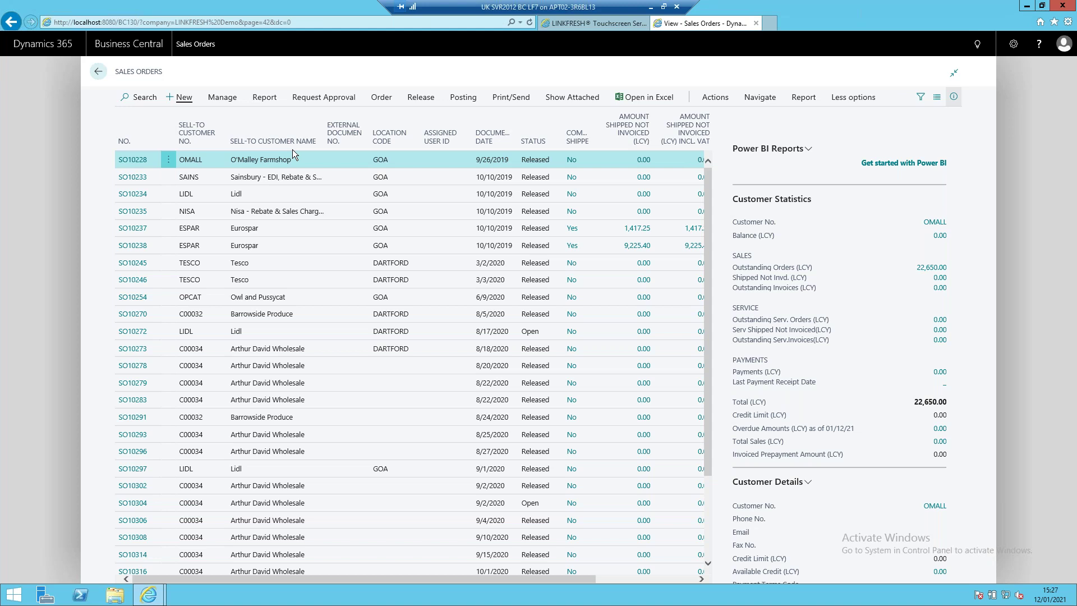
{"action": "key", "text": "alt+n"}
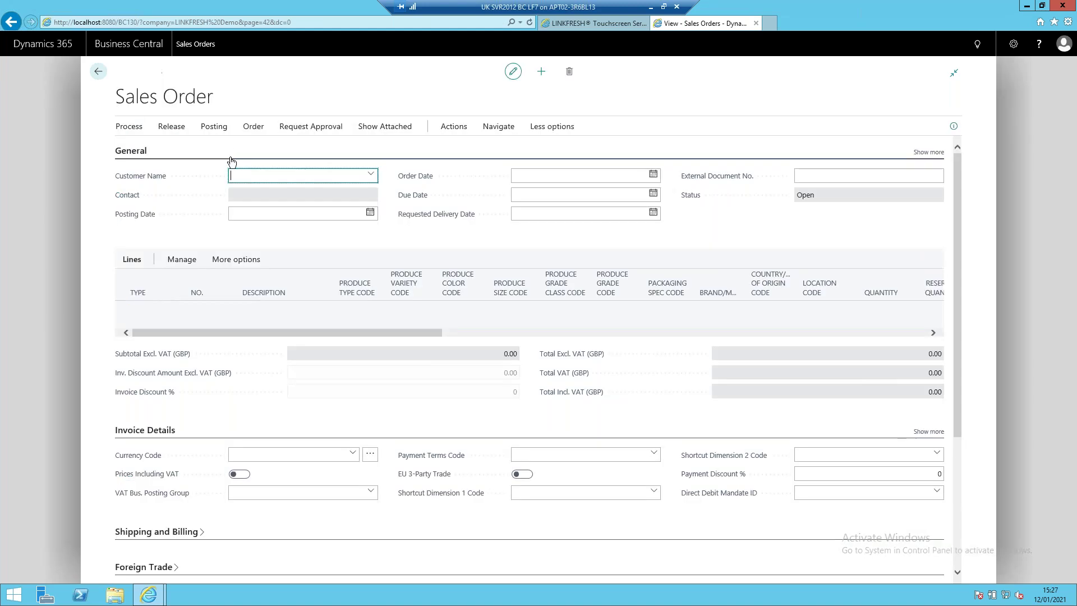
{"action": "type", "text": "david"}
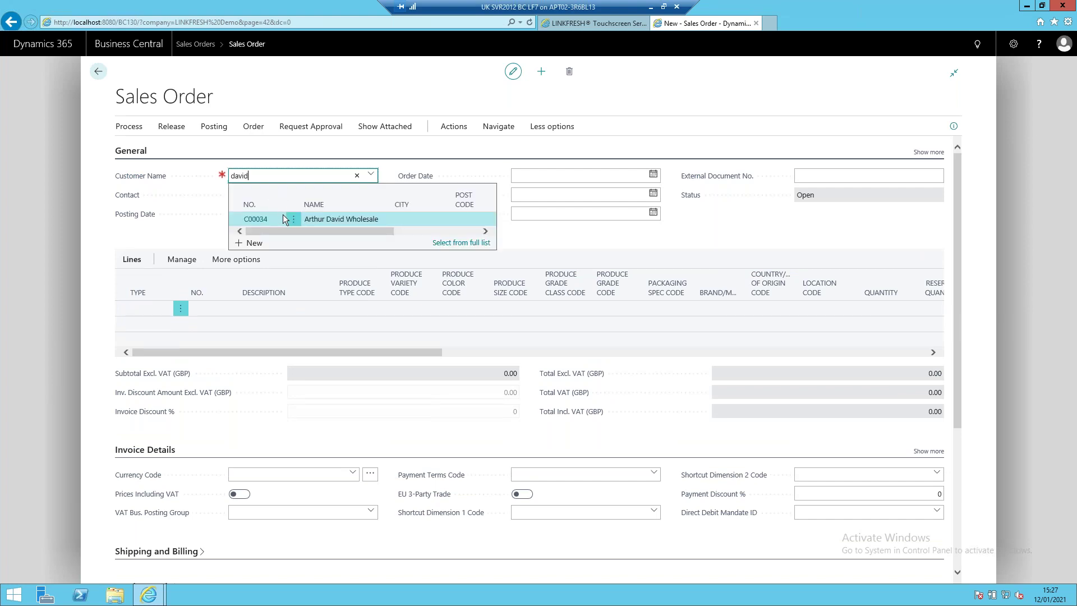
{"action": "left_click", "coordinate": [324, 222]}
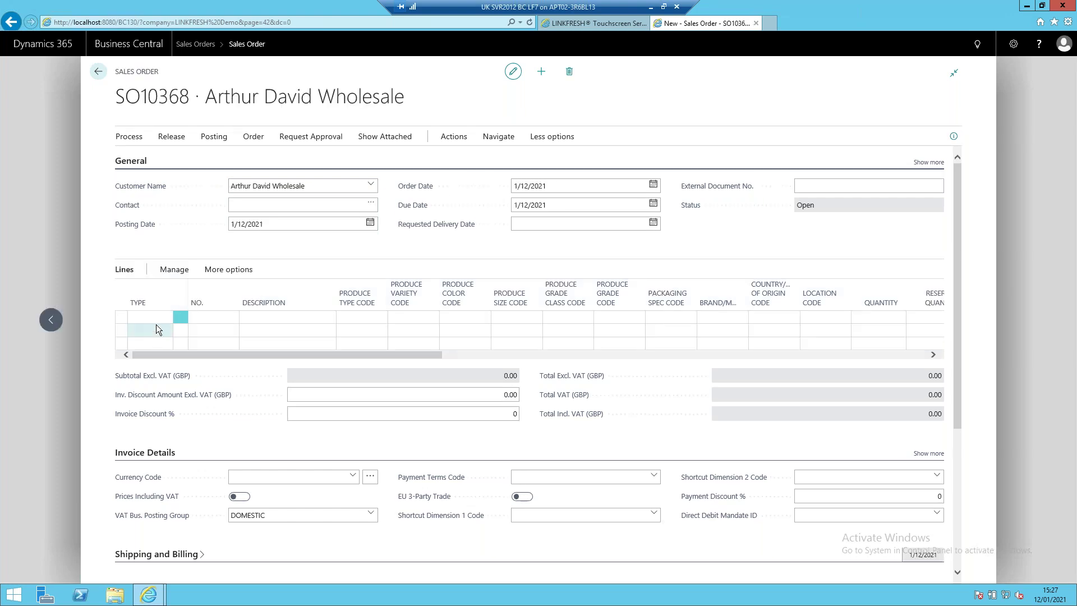
Add an Item line for IM050L, Mandarins - Large, to the sales order
{"action": "left_click", "coordinate": [157, 341]}
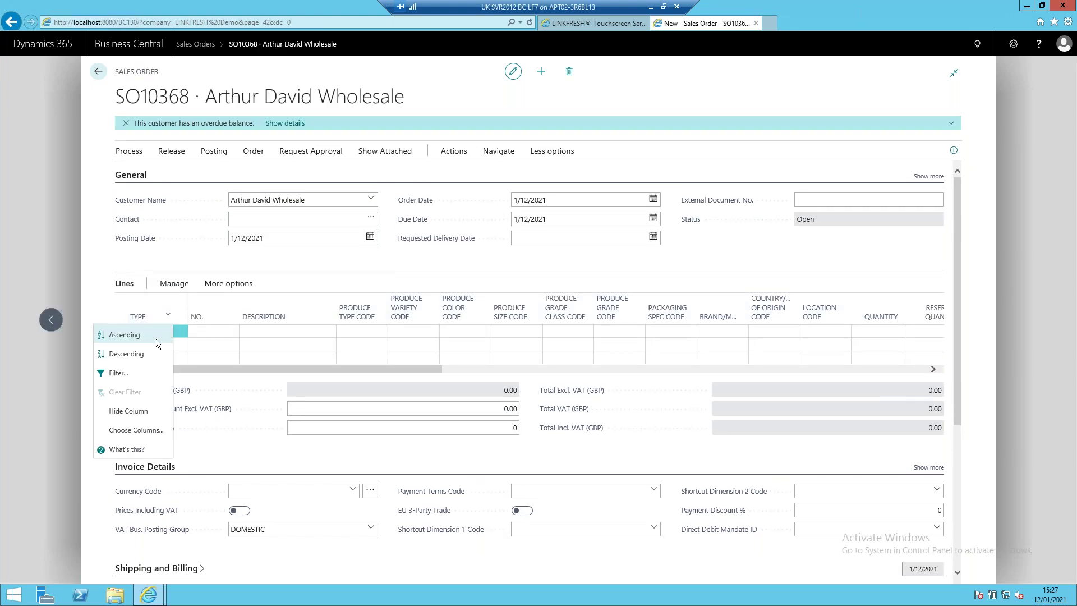
{"action": "key", "text": "Escape"}
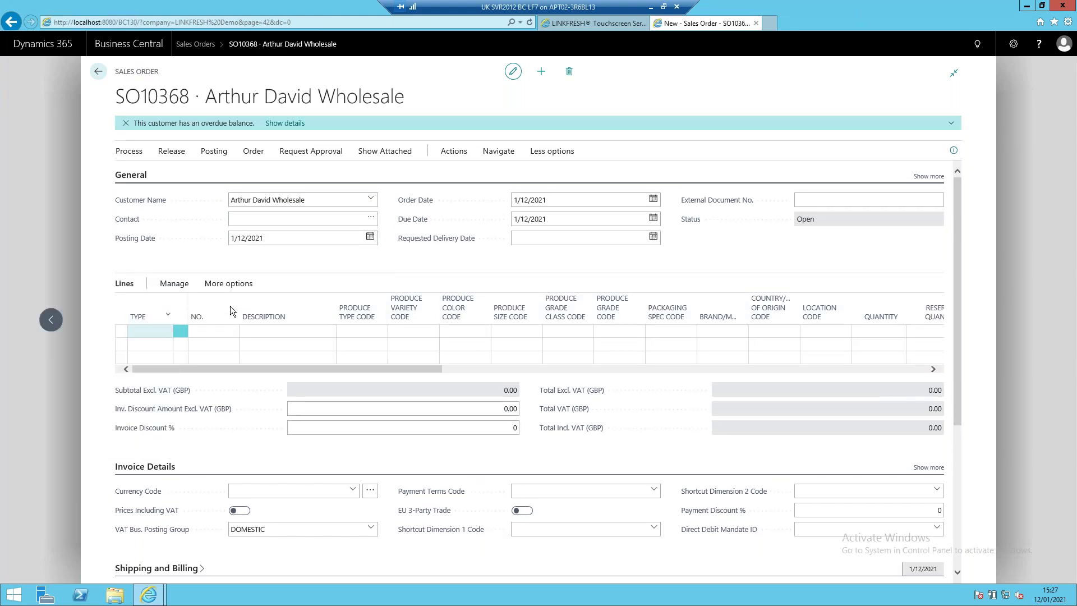
{"action": "left_click", "coordinate": [159, 334]}
{"action": "left_click", "coordinate": [162, 348]}
{"action": "left_click", "coordinate": [211, 331]}
{"action": "type", "text": "im"}
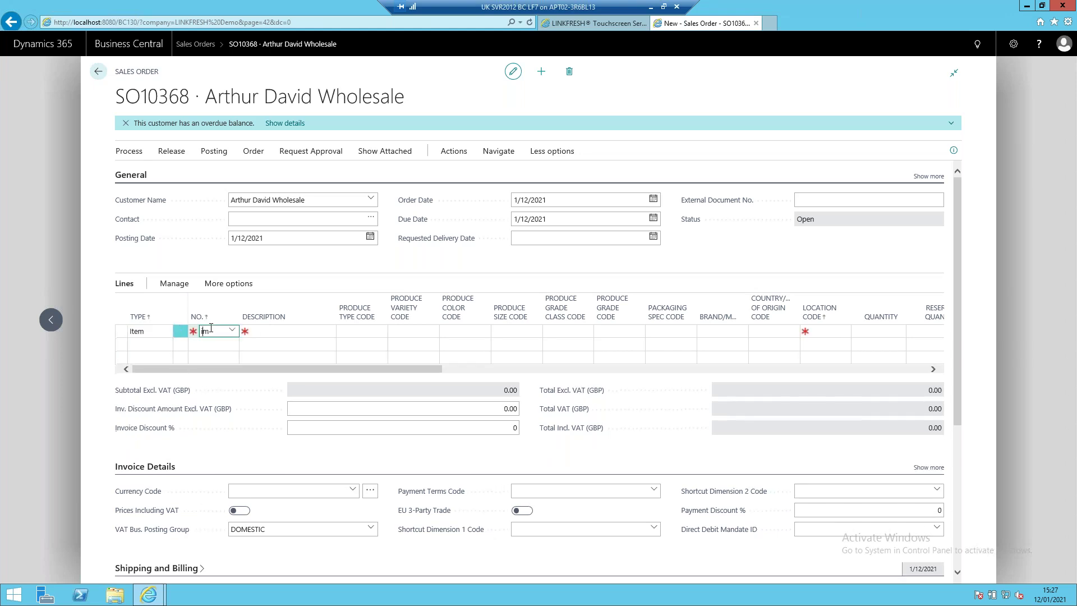
{"action": "type", "text": "050l"}
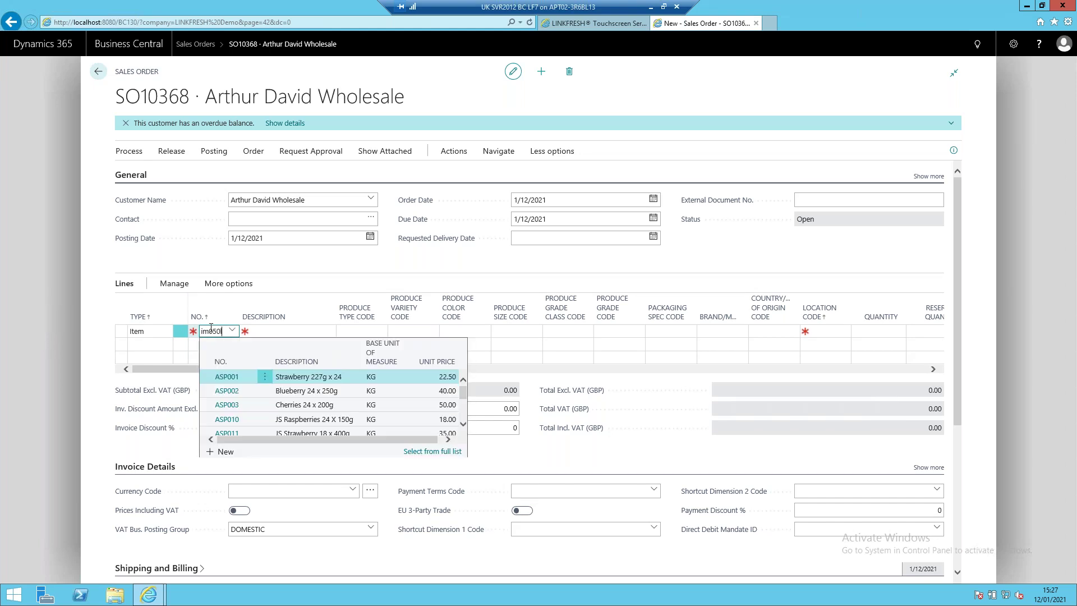
{"action": "key", "text": "Tab"}
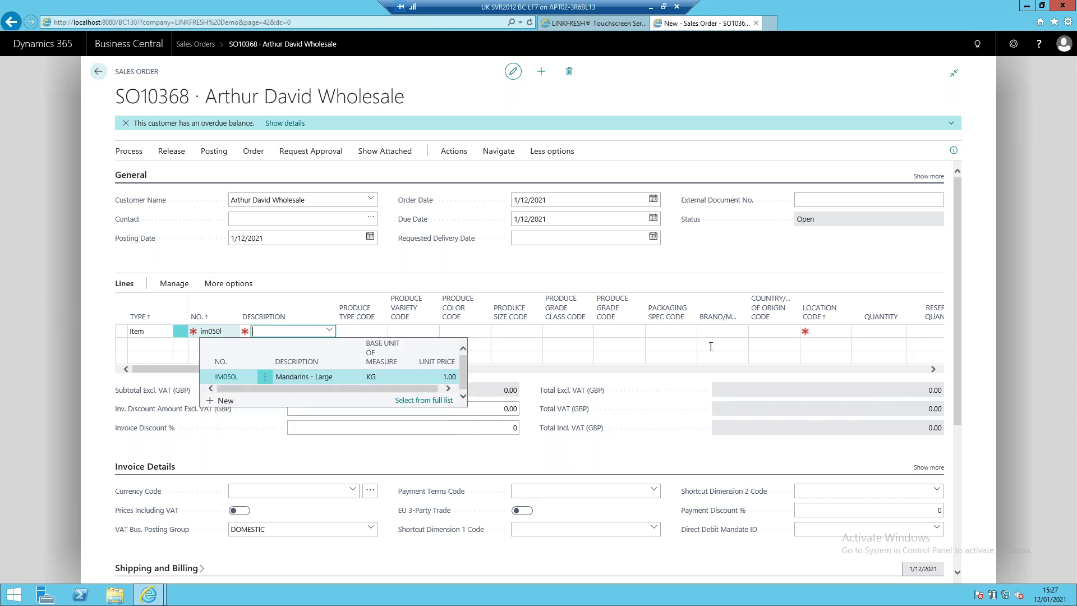
Set the Mandarins - Large line's location to DARTFORD and its quantity to 400
{"action": "left_click", "coordinate": [820, 330]}
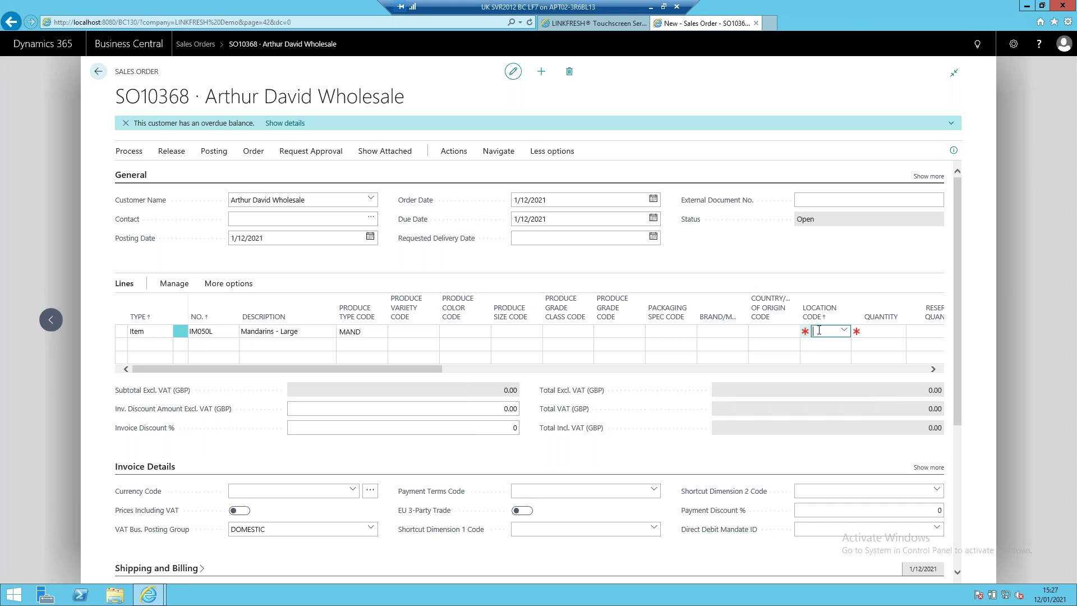
{"action": "type", "text": "dart"}
{"action": "key", "text": "Tab"}
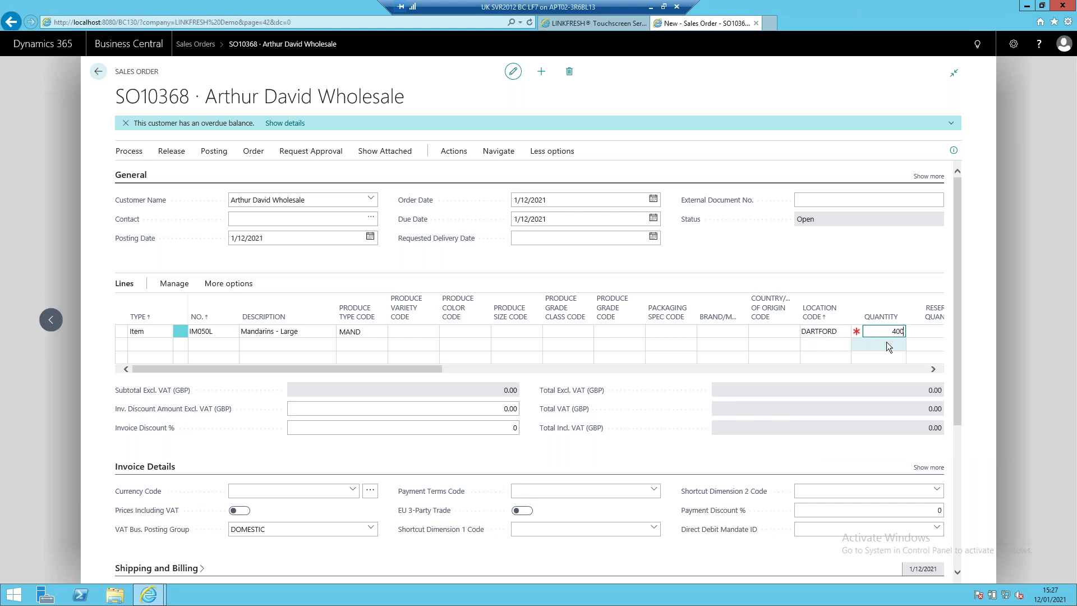
{"action": "key", "text": "Tab"}
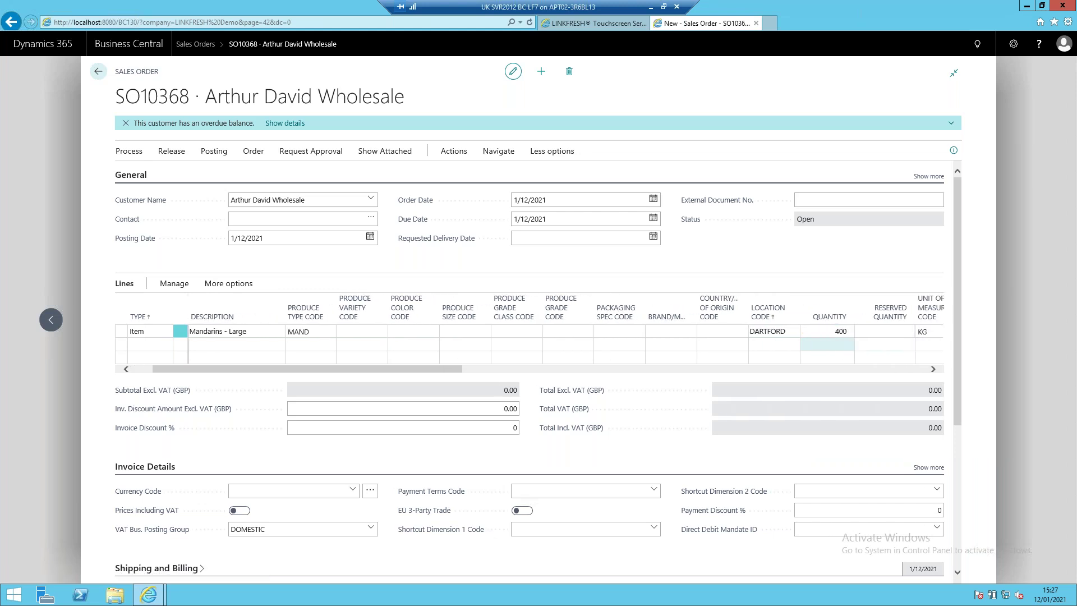
{"action": "left_click", "coordinate": [895, 335]}
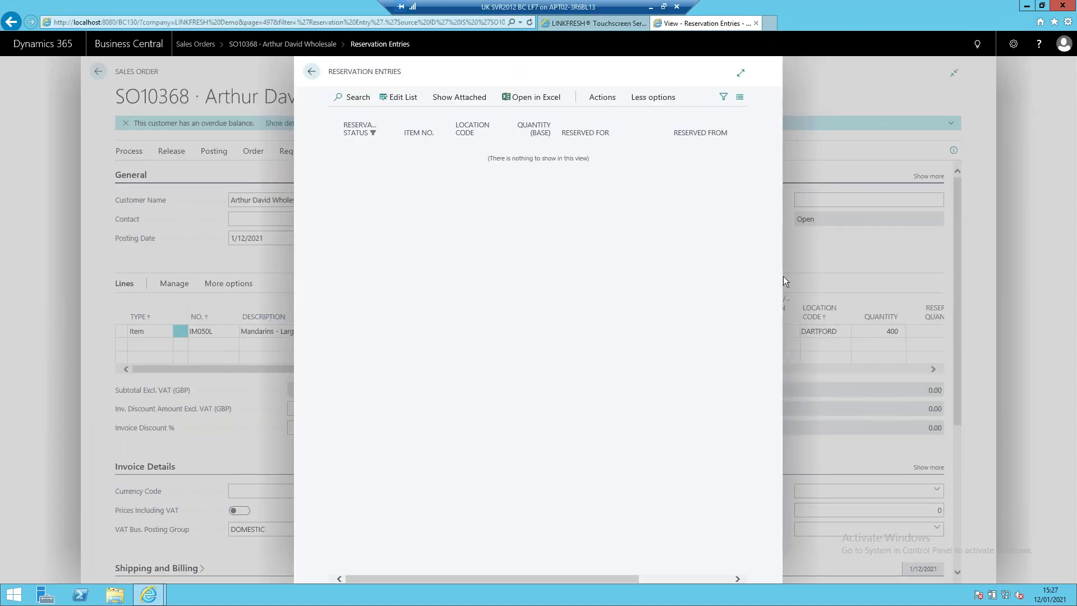
{"action": "key", "text": "Escape"}
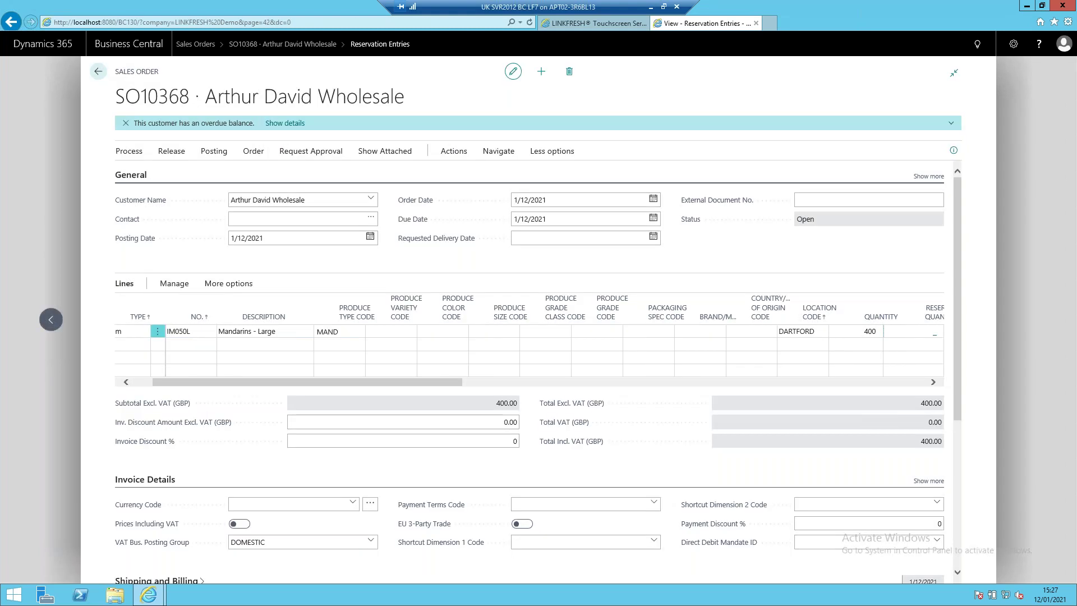
{"action": "left_click", "coordinate": [860, 335]}
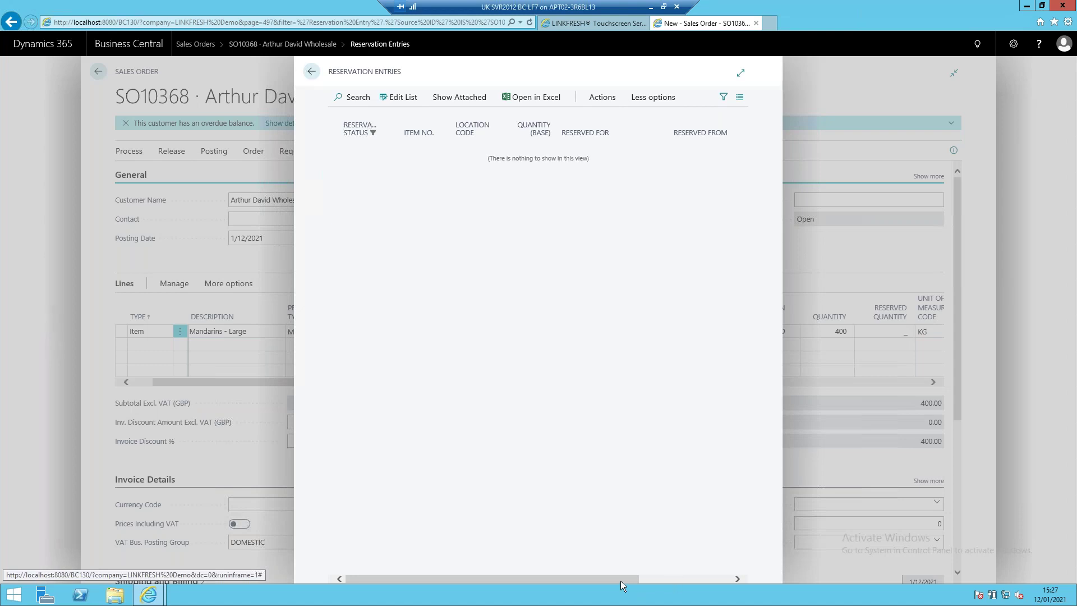
{"action": "key", "text": "Escape"}
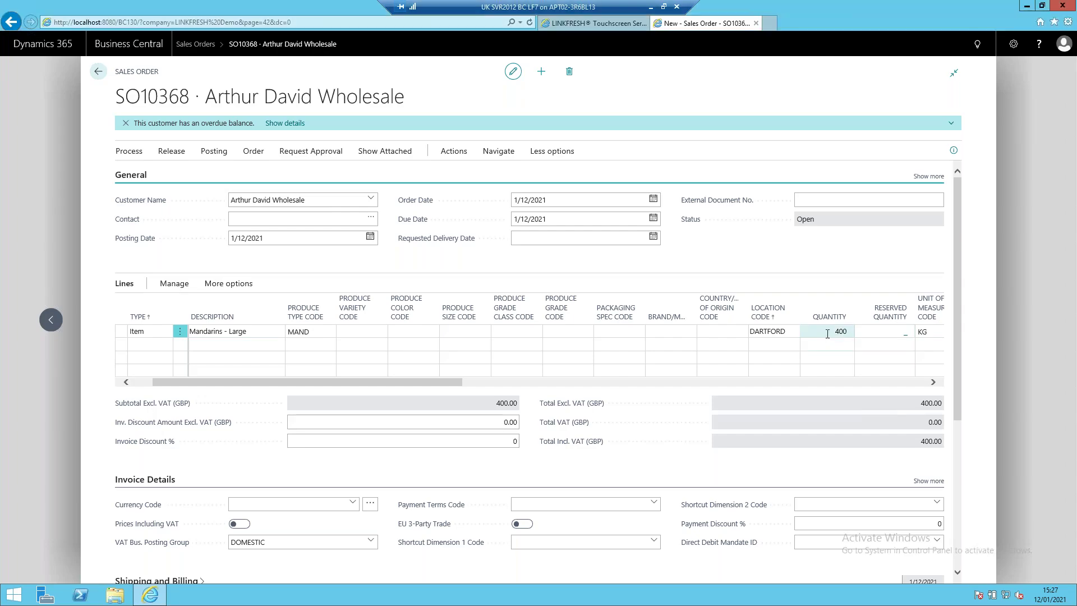
Set the unit price excluding VAT of the Mandarins - Large line to 2.00
{"action": "key", "text": "Tab"}
{"action": "key", "text": "Tab"}
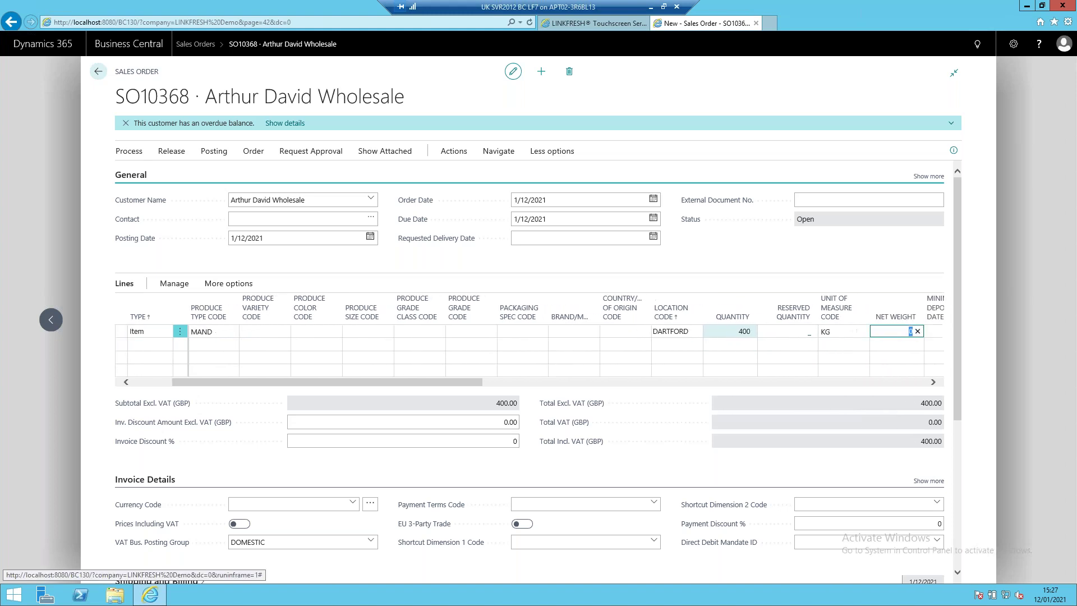
{"action": "key", "text": "Tab"}
{"action": "key", "text": "Tab"}
{"action": "key", "text": "Tab"}
{"action": "key", "text": "Tab"}
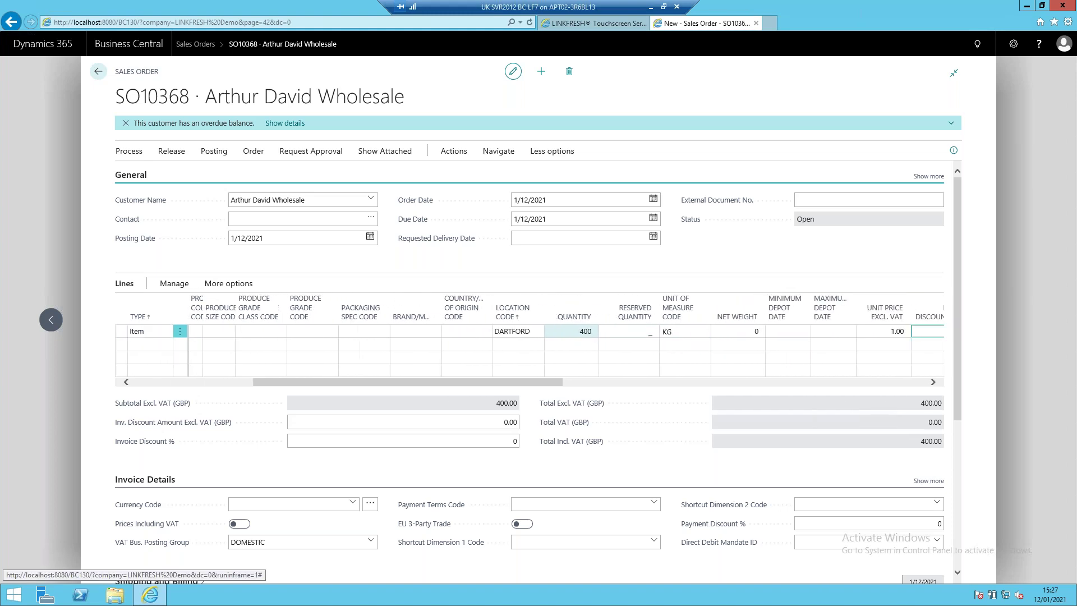
{"action": "key", "text": "shift+Tab"}
{"action": "type", "text": "2"}
{"action": "key", "text": "Tab"}
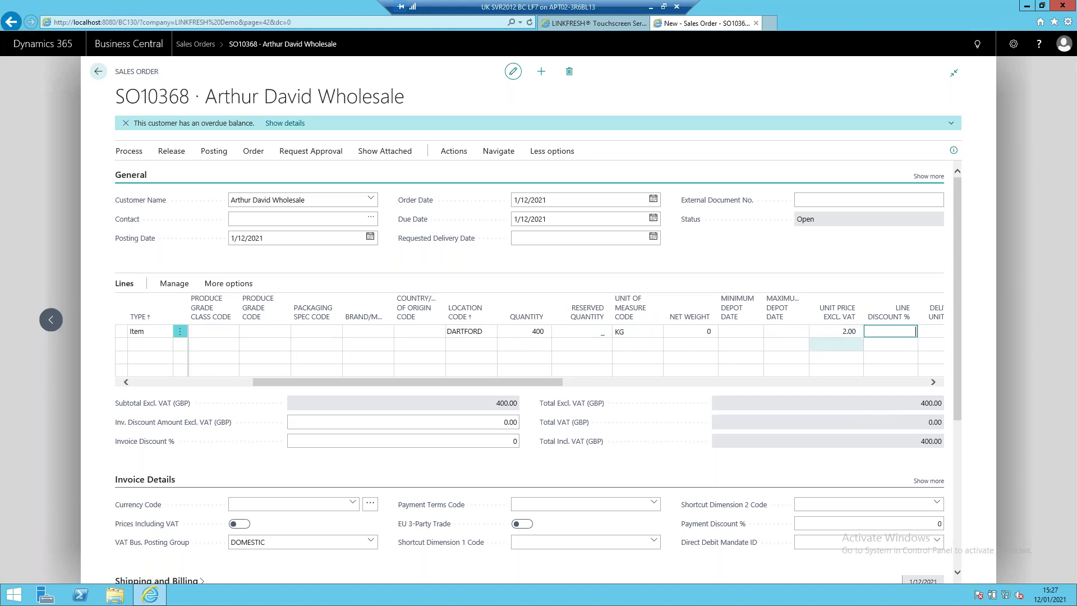
{"action": "left_click", "coordinate": [840, 343]}
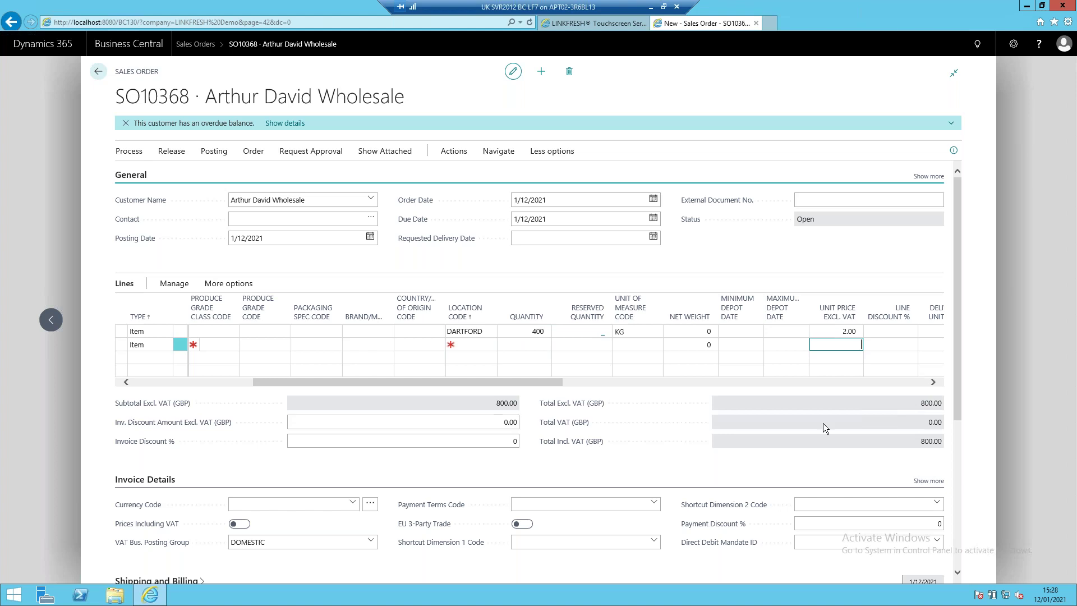
Release the mandarin sales order and acknowledge the warehouse shipment and transport messages
{"action": "left_click", "coordinate": [178, 151]}
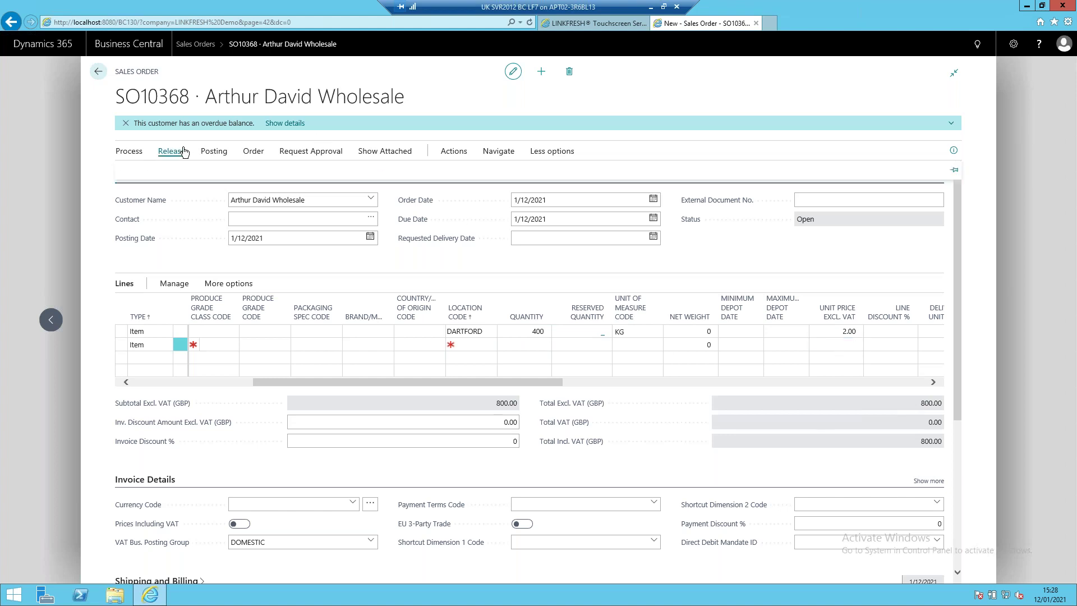
{"action": "left_click", "coordinate": [149, 173]}
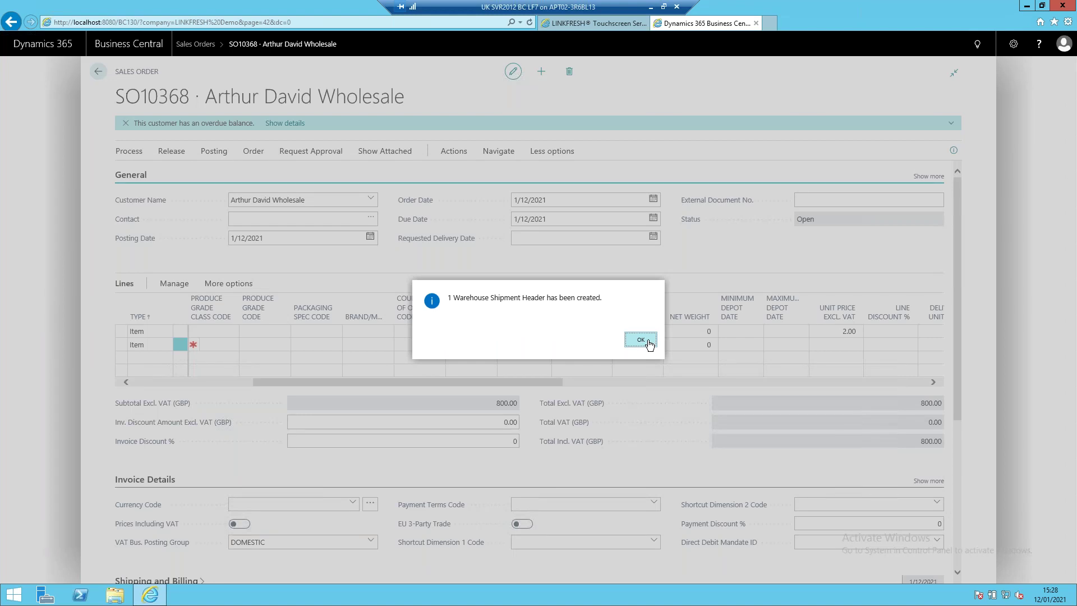
{"action": "left_click", "coordinate": [641, 340]}
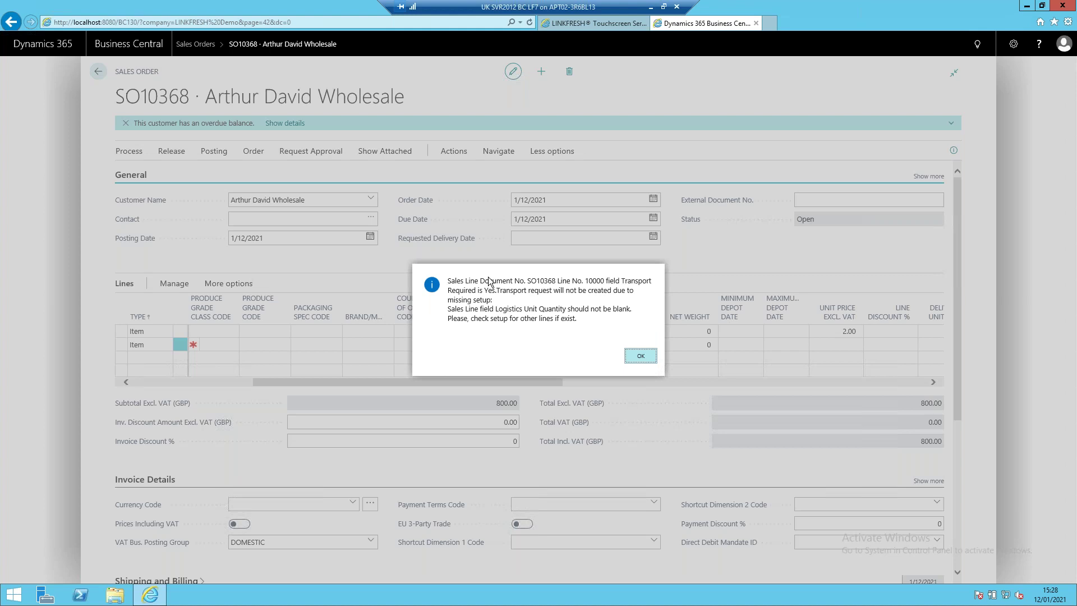
{"action": "key", "text": "Return"}
Open the warehouse shipment document from the sales order's warehouse shipment lines
{"action": "left_click", "coordinate": [499, 151]}
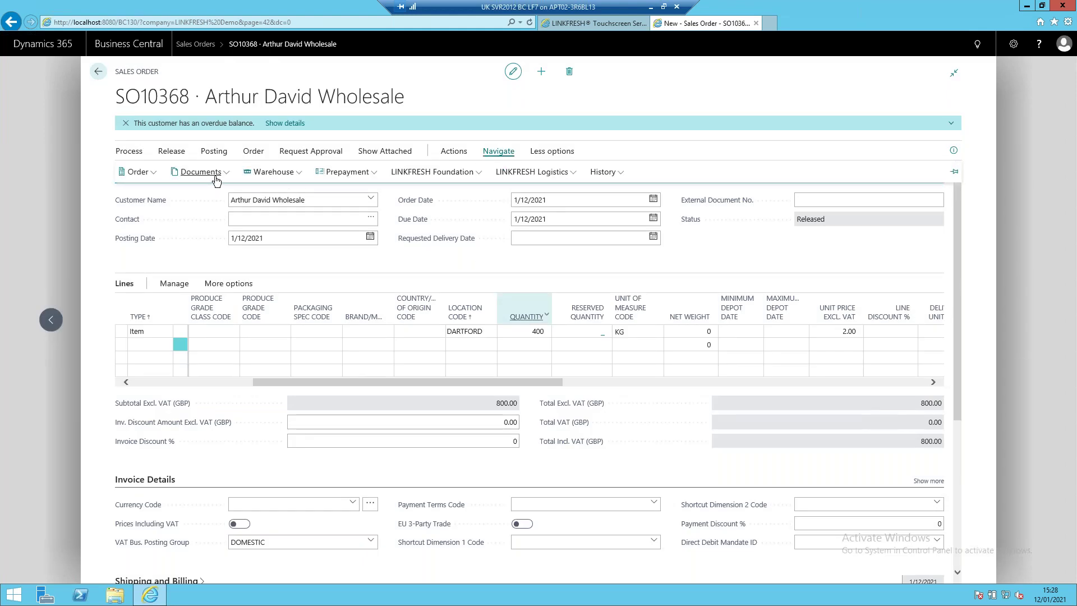
{"action": "left_click", "coordinate": [263, 173]}
{"action": "left_click", "coordinate": [267, 213]}
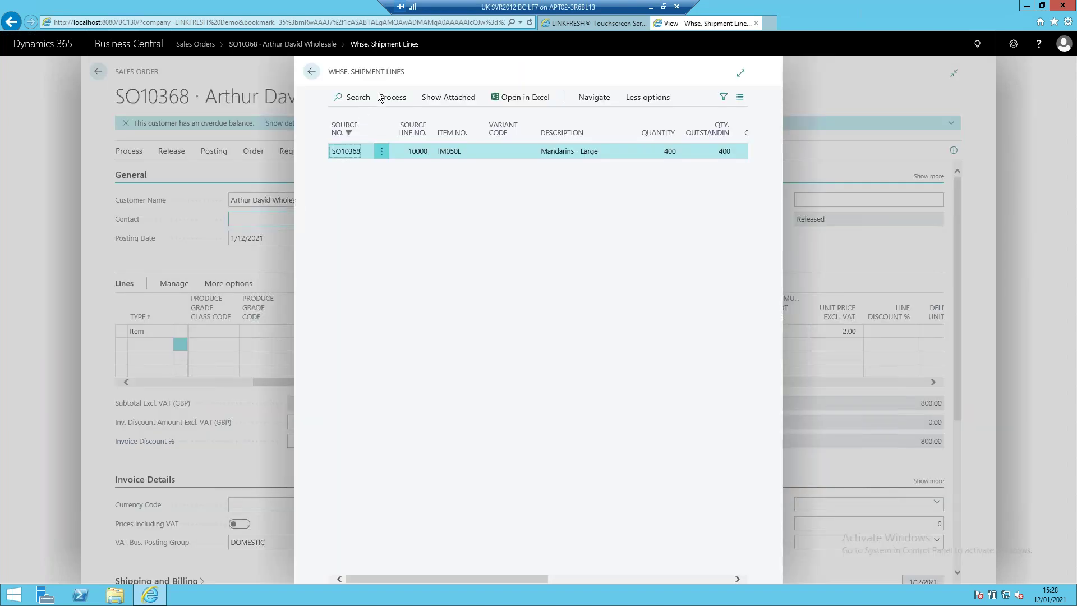
{"action": "left_click", "coordinate": [392, 97]}
{"action": "left_click", "coordinate": [369, 119]}
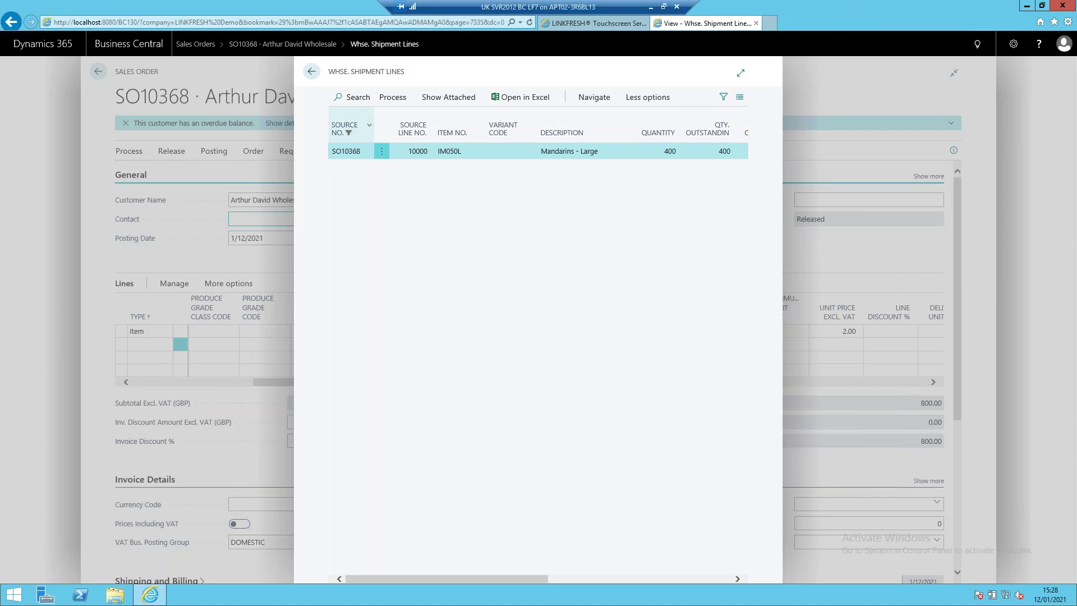
{"action": "key", "text": "shift+F7"}
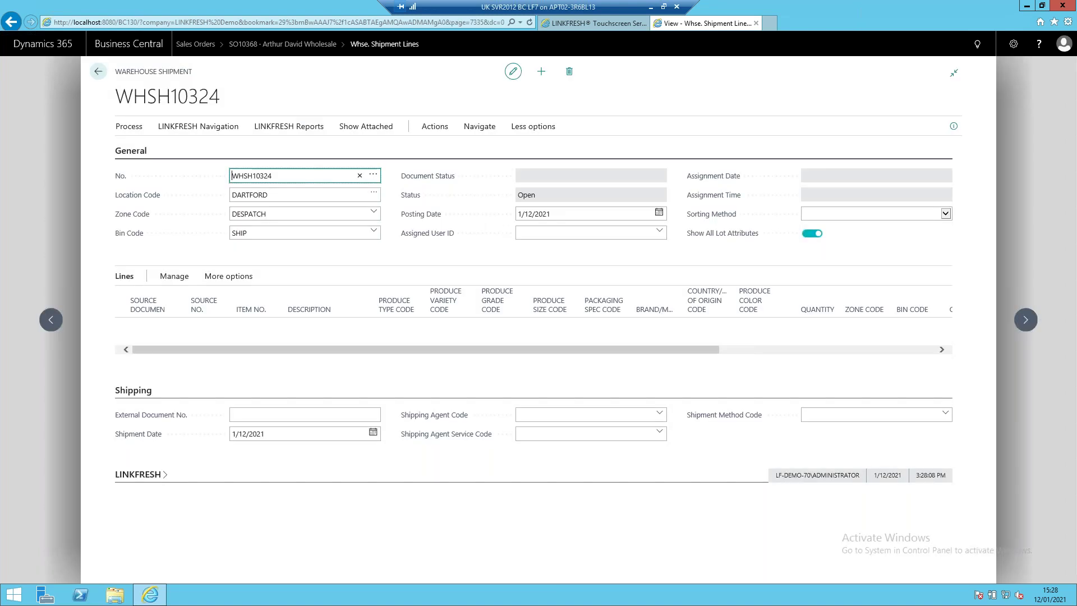
Open the Pallet Selector for the Mandarins - Large line of the warehouse shipment
{"action": "left_click", "coordinate": [226, 278]}
{"action": "left_click", "coordinate": [264, 280]}
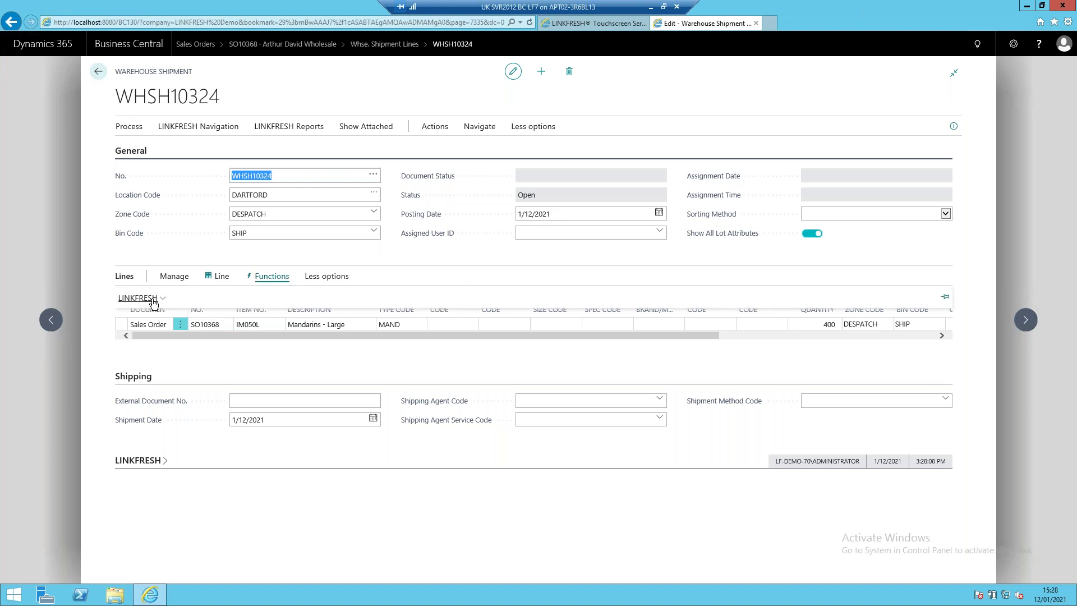
{"action": "left_click", "coordinate": [151, 299]}
{"action": "left_click", "coordinate": [156, 318]}
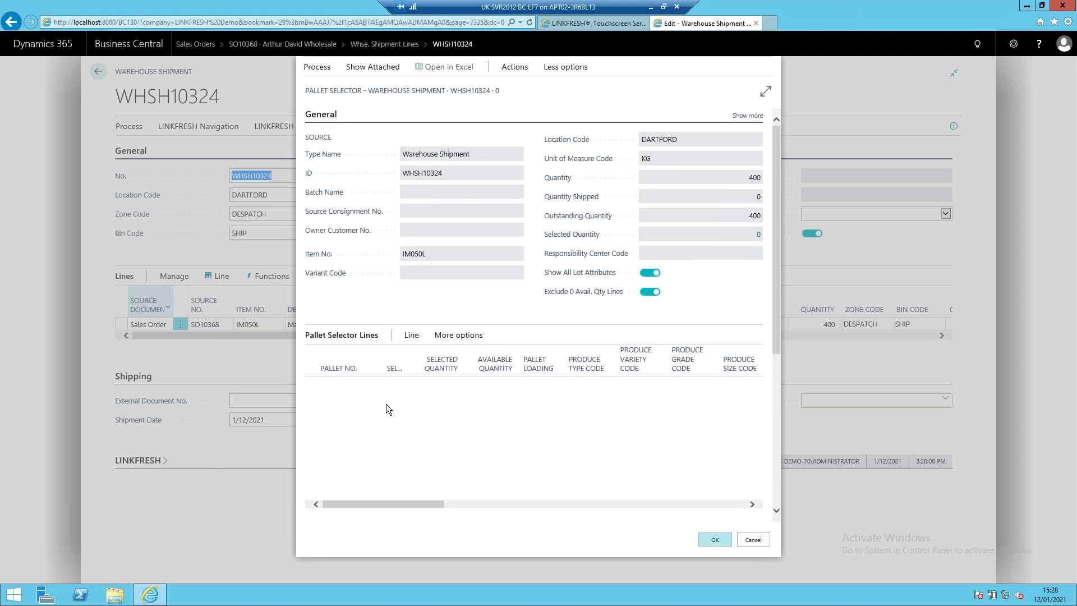
Select pallet PID20837 for the Mandarins - Large line and post the warehouse shipment with the Ship and Invoice option
{"action": "left_click", "coordinate": [399, 383]}
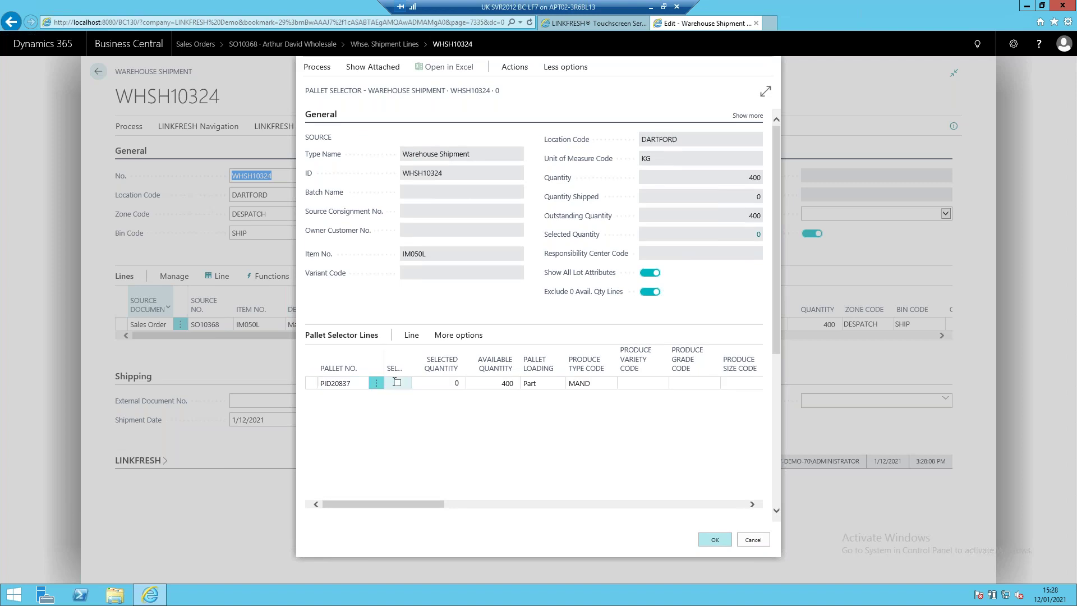
{"action": "left_click", "coordinate": [716, 540]}
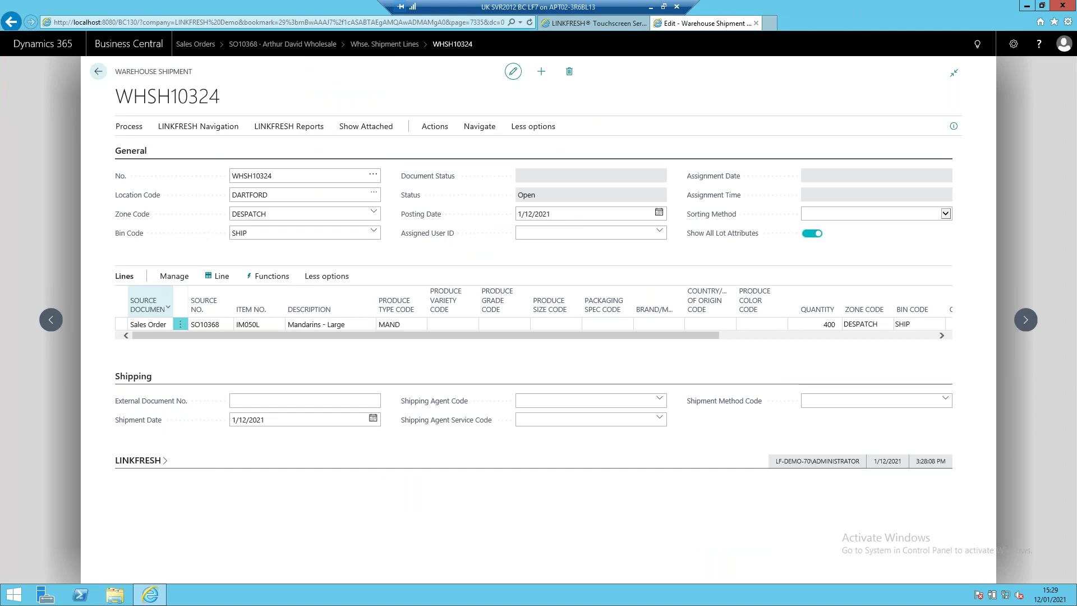
{"action": "left_click", "coordinate": [129, 127]}
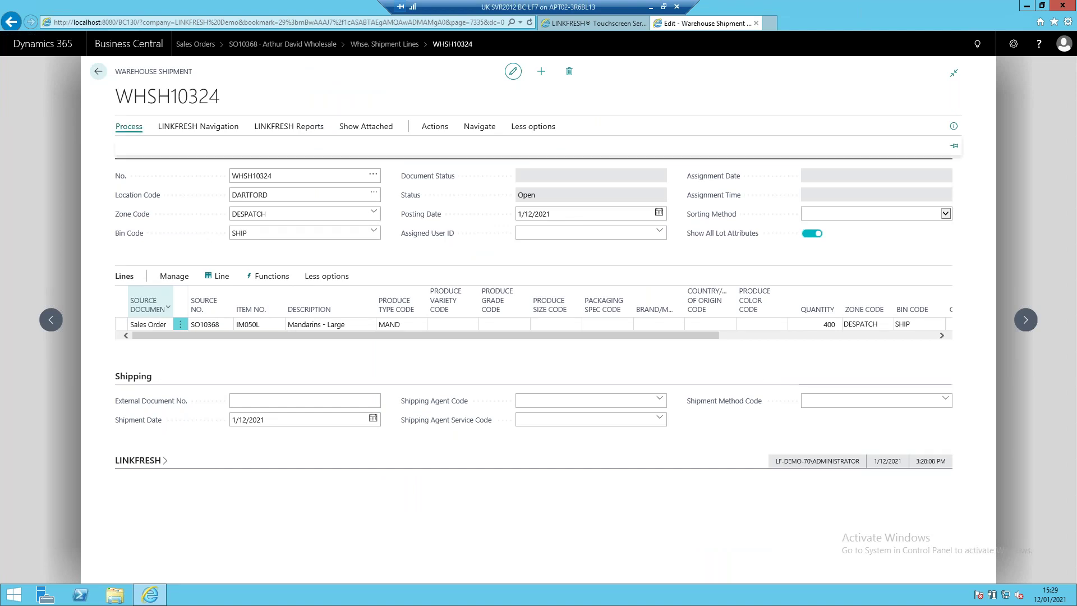
{"action": "left_click", "coordinate": [256, 148]}
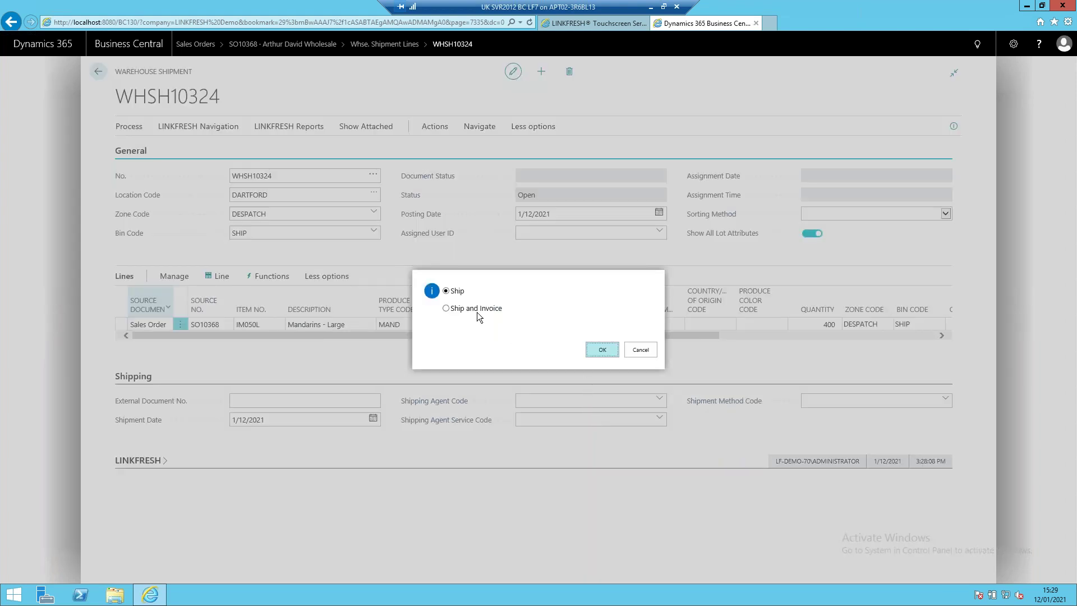
{"action": "left_click", "coordinate": [477, 311]}
{"action": "left_click", "coordinate": [606, 357]}
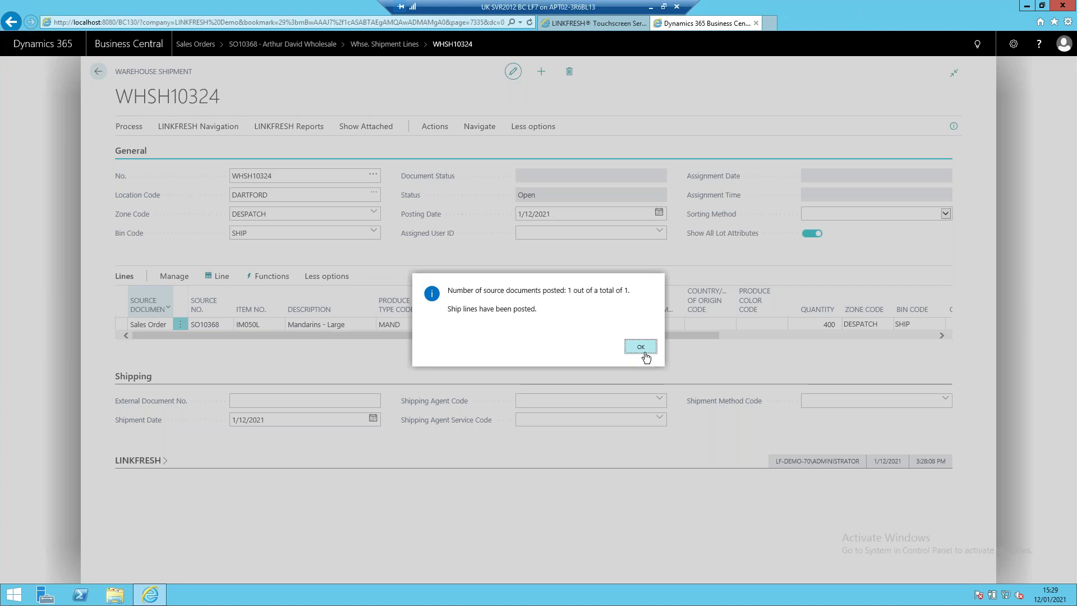
{"action": "left_click", "coordinate": [641, 353]}
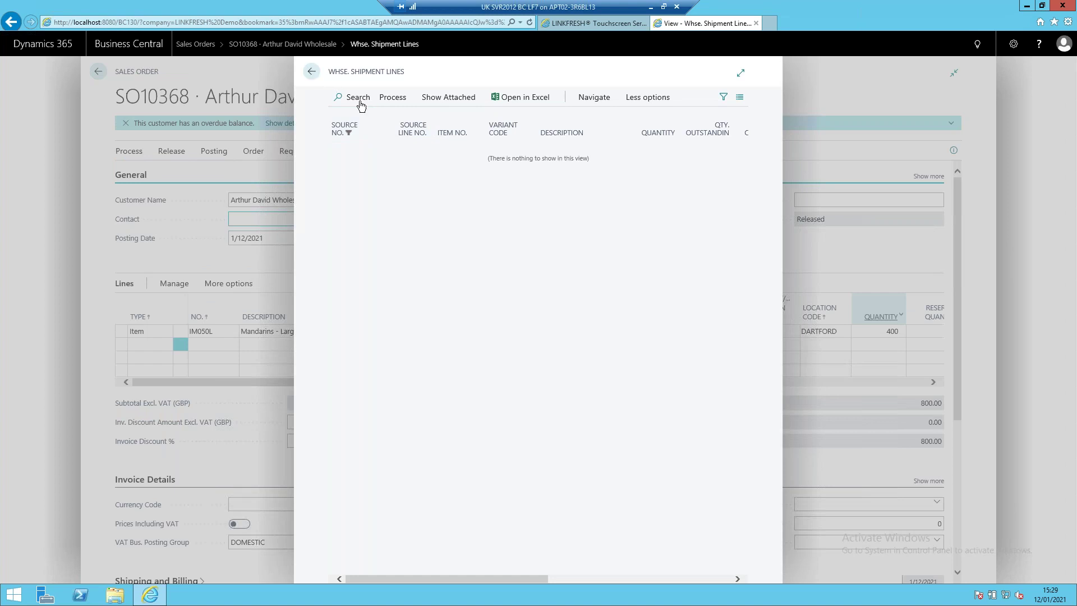
Leave the sales order pages, search for "consign" and open the Consignment List
{"action": "left_click", "coordinate": [99, 74]}
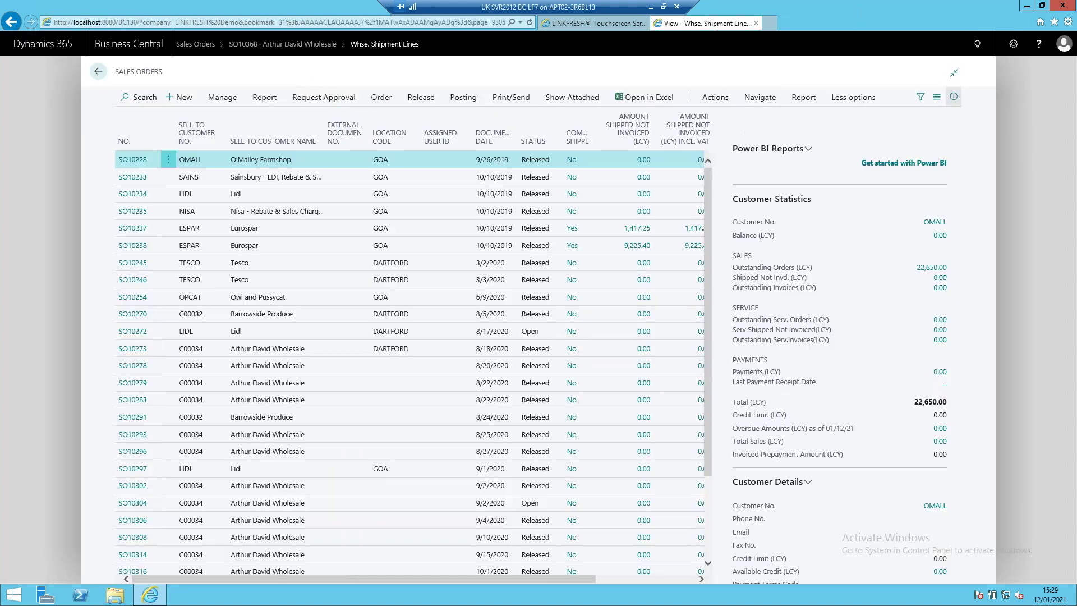
{"action": "left_click", "coordinate": [100, 74]}
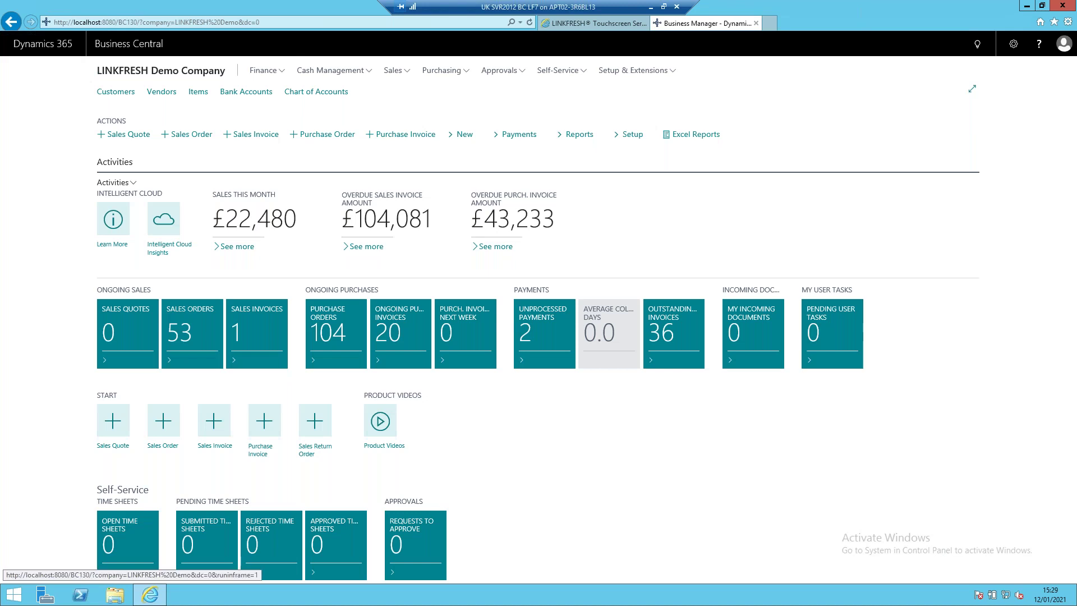
{"action": "left_click", "coordinate": [974, 49]}
{"action": "type", "text": "nsign"}
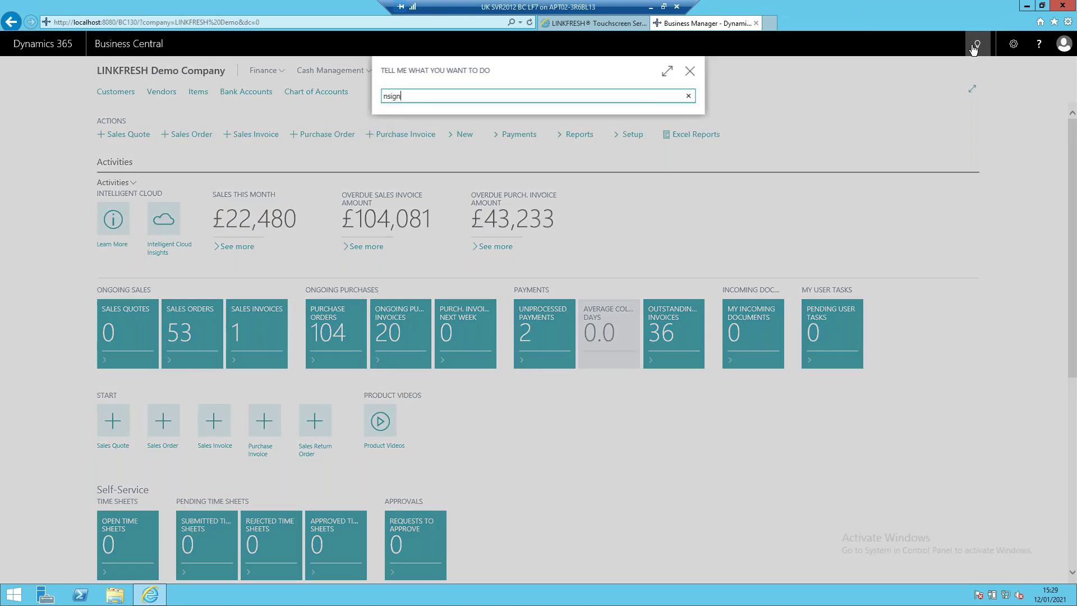
{"action": "key", "text": "BackSpace"}
{"action": "key", "text": "BackSpace"}
{"action": "key", "text": "BackSpace"}
{"action": "key", "text": "BackSpace"}
{"action": "key", "text": "BackSpace"}
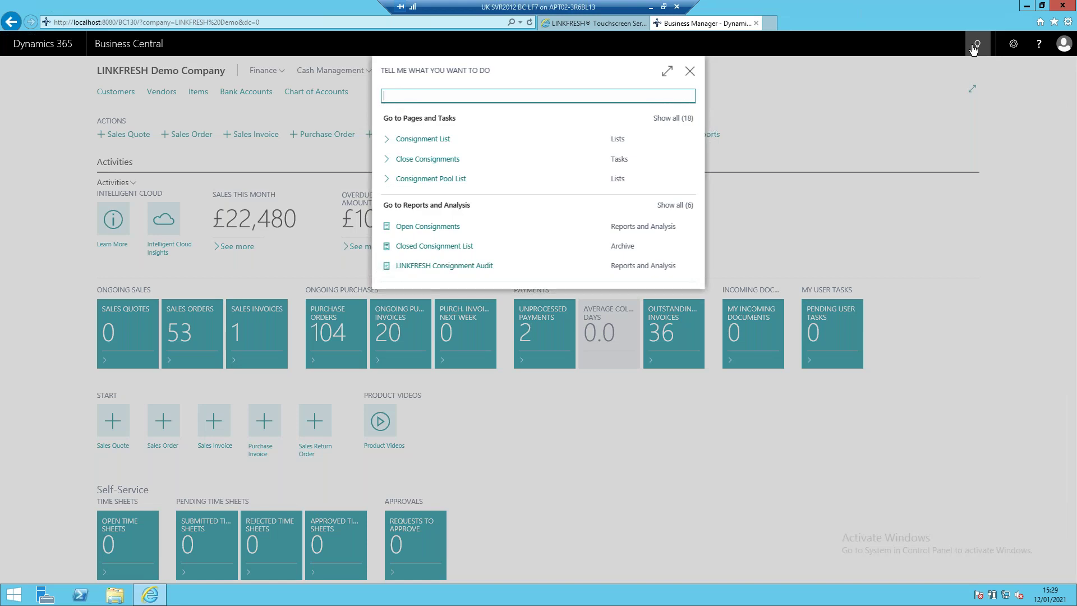
{"action": "type", "text": "consign"}
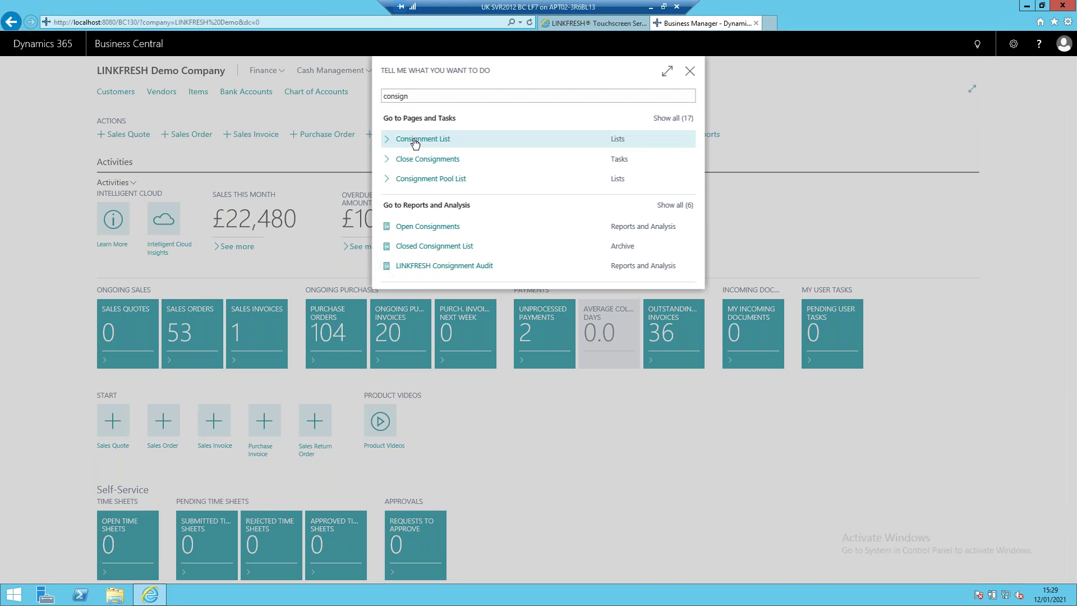
{"action": "left_click", "coordinate": [407, 141]}
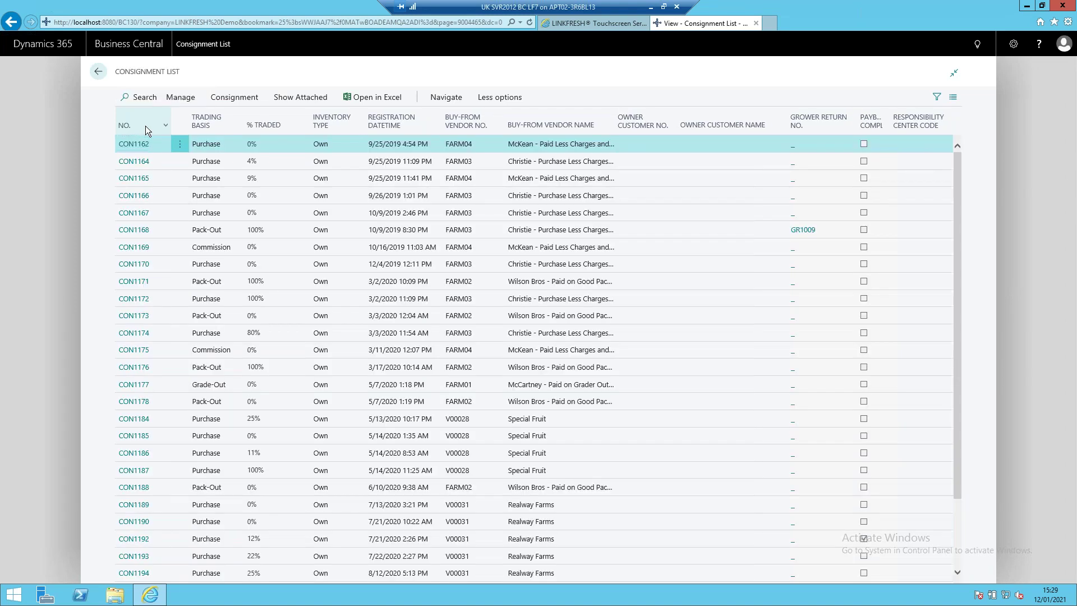
Sort the consignments by number in descending order and open consignment CON1290
{"action": "left_click", "coordinate": [146, 126]}
{"action": "left_click", "coordinate": [133, 166]}
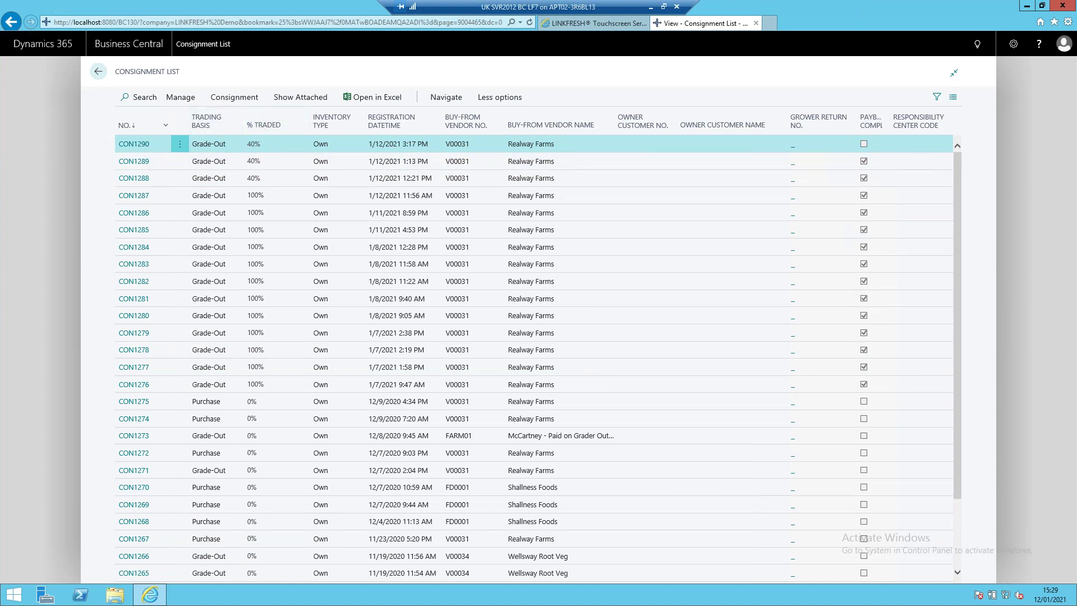
{"action": "left_click", "coordinate": [143, 147]}
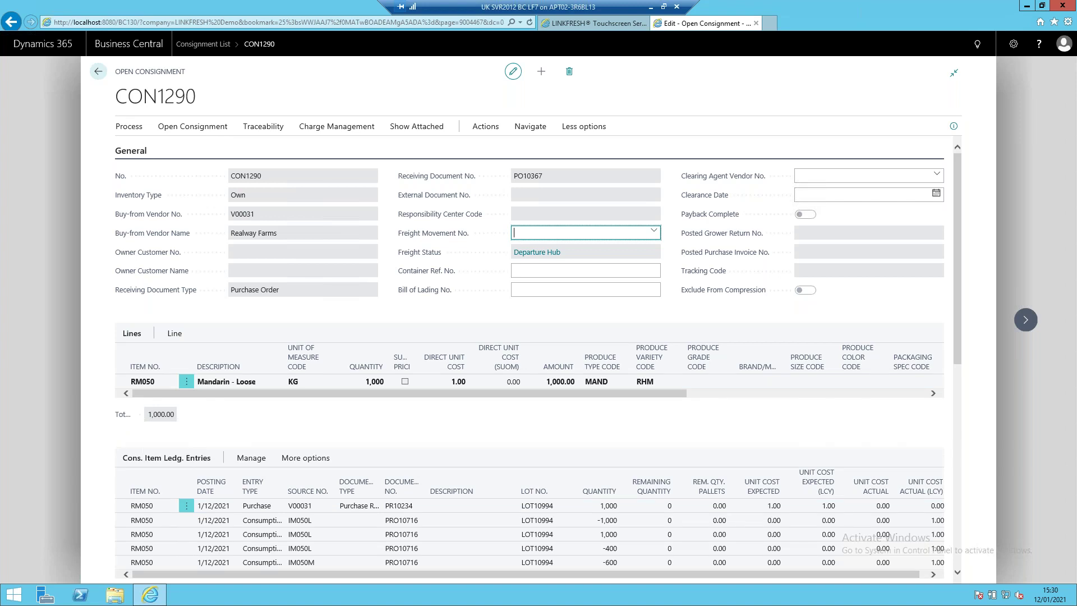
Review the consignment costs of CON1290 and examine the income entries behind its actual sales amount
{"action": "left_click", "coordinate": [193, 126]}
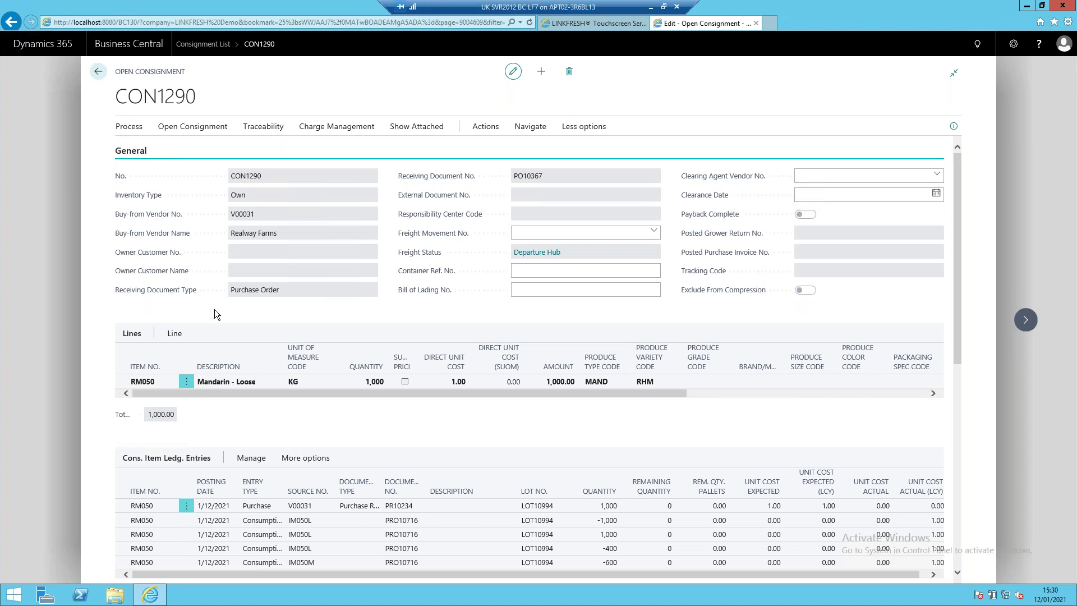
{"action": "scroll", "coordinate": [221, 378], "scroll_direction": "down", "scroll_amount": 3}
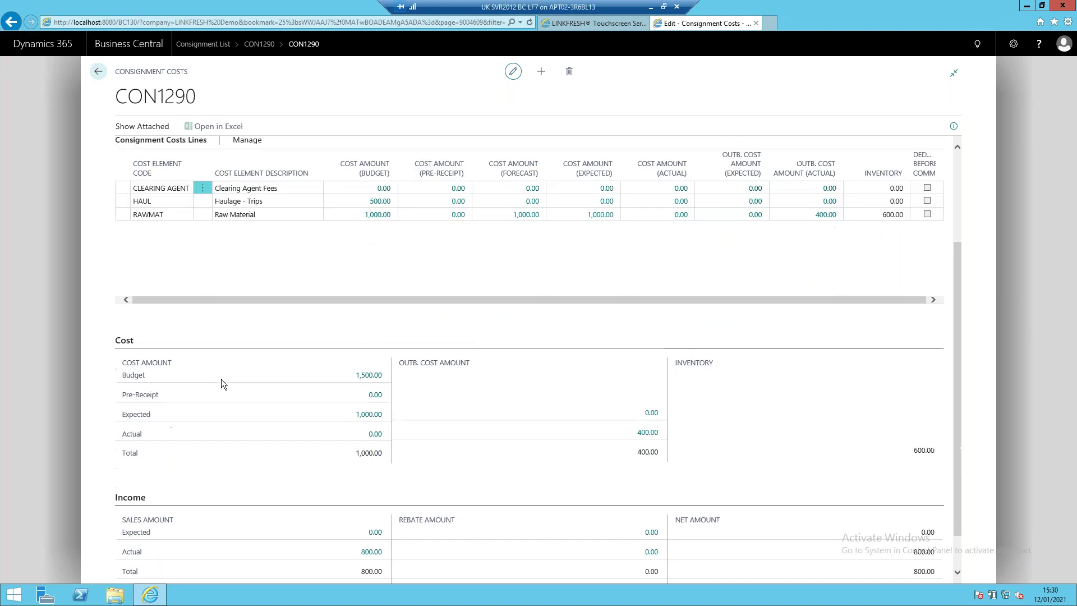
{"action": "scroll", "coordinate": [221, 379], "scroll_direction": "down", "scroll_amount": 1}
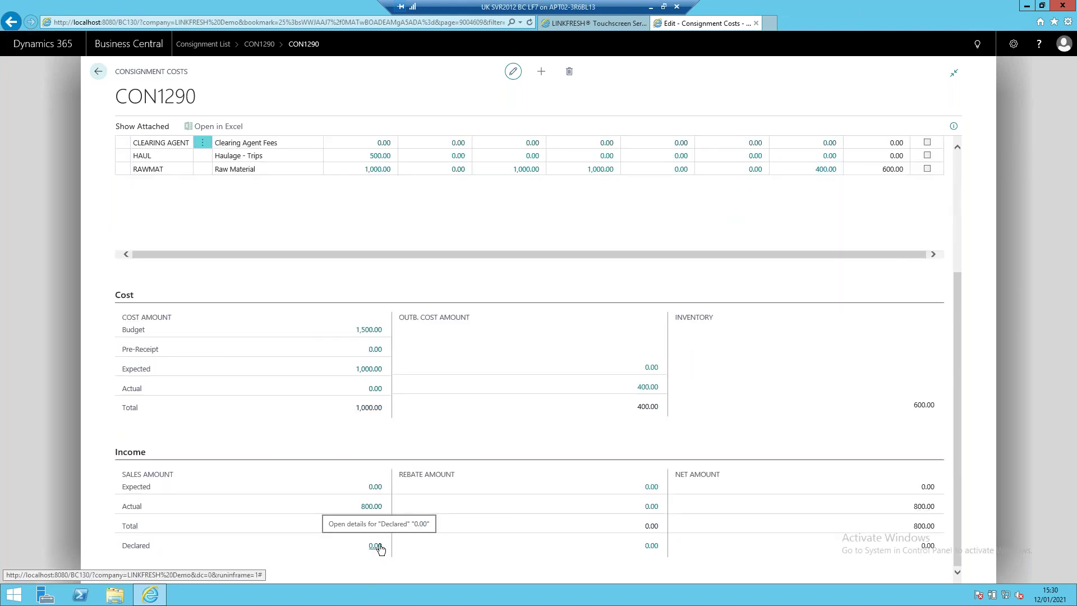
{"action": "left_click", "coordinate": [375, 514]}
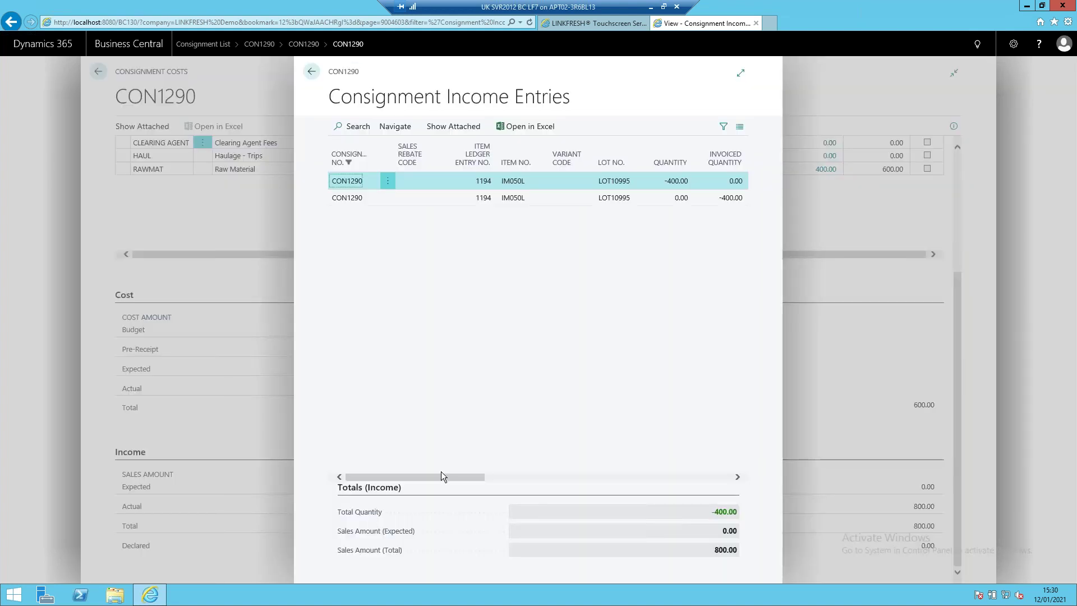
{"action": "left_click_drag", "start_coordinate": [516, 486], "coordinate": [694, 490]}
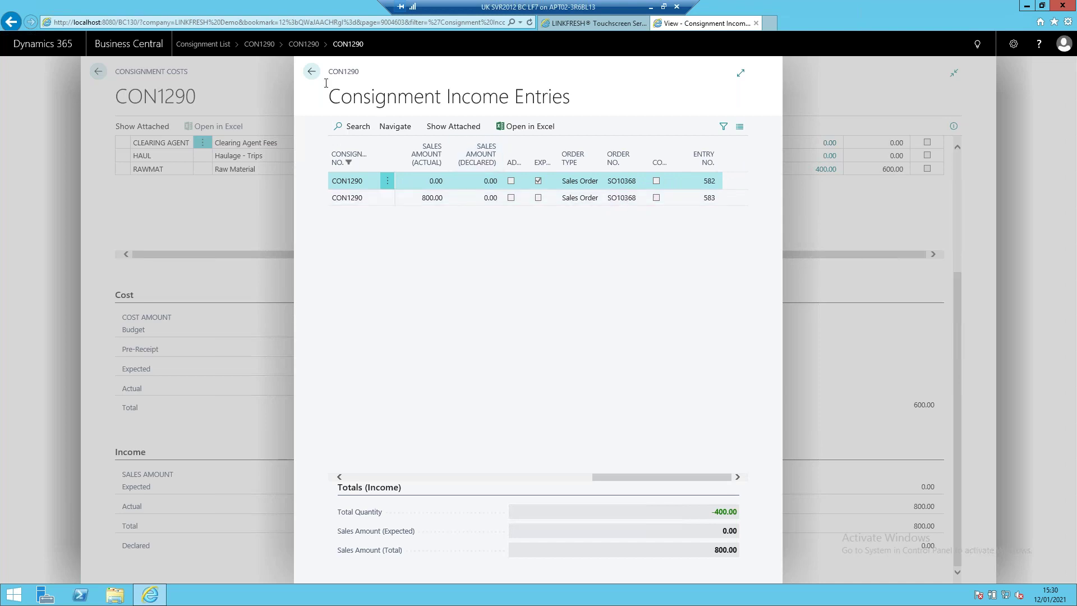
{"action": "left_click", "coordinate": [311, 73]}
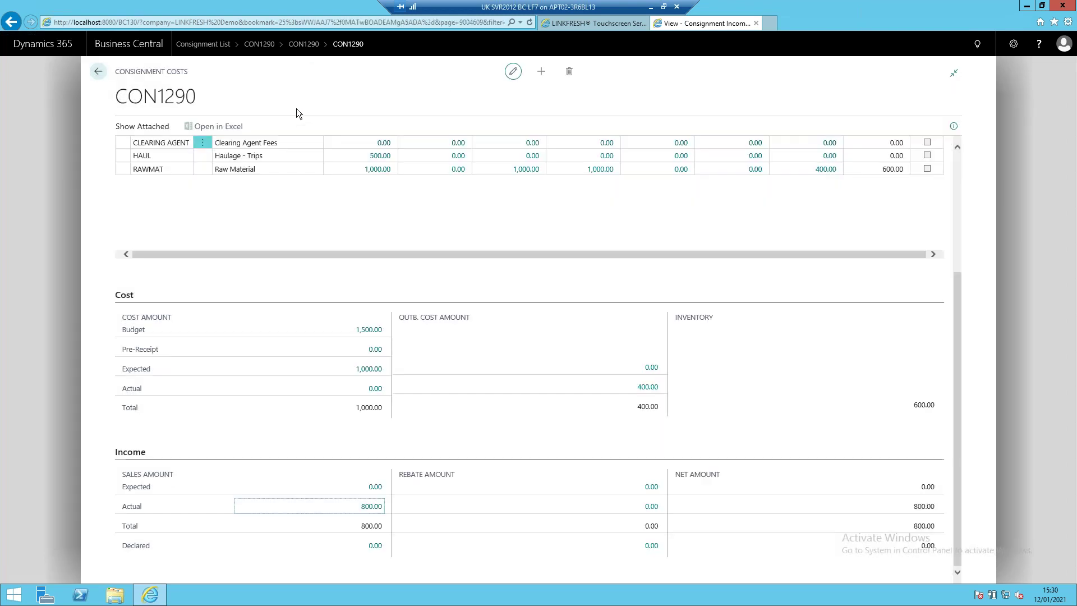
{"action": "left_click", "coordinate": [98, 73]}
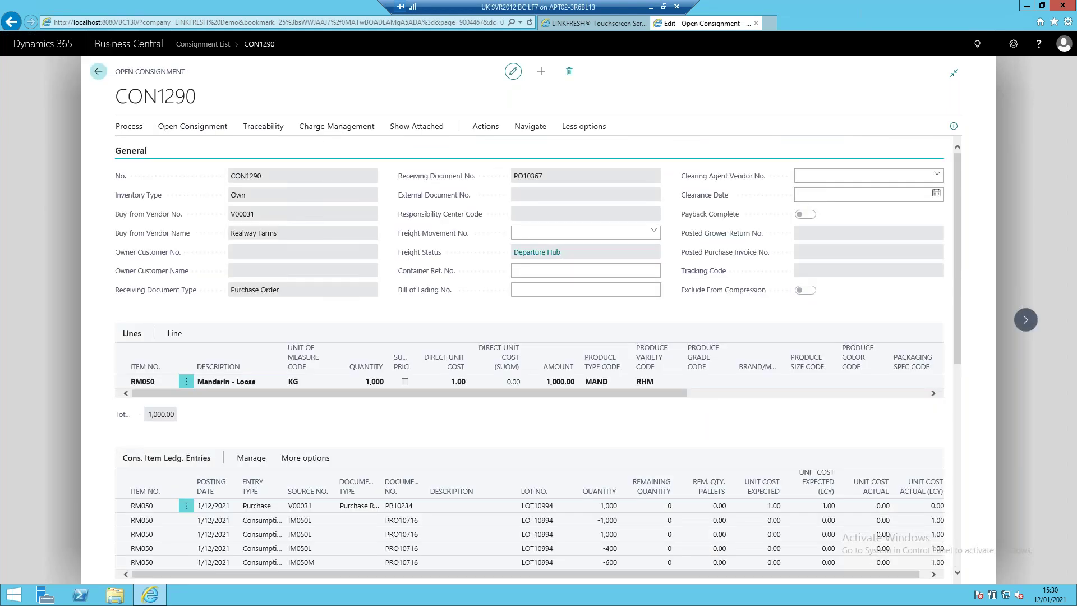
Leave the consignment pages, search for "grower return" and open the Grower Return List
{"action": "key", "text": "Escape"}
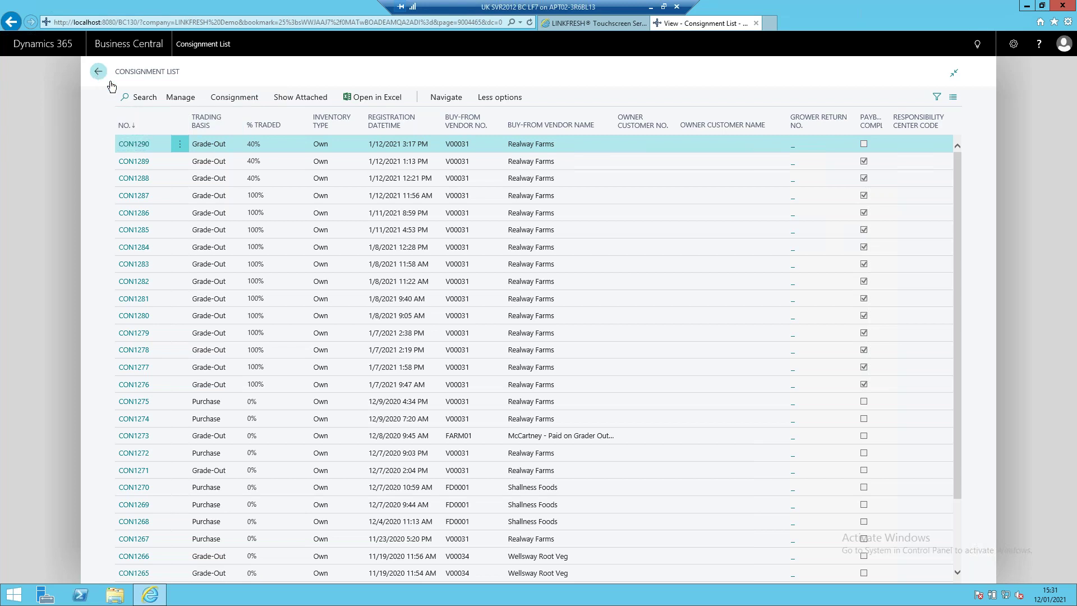
{"action": "key", "text": "Escape"}
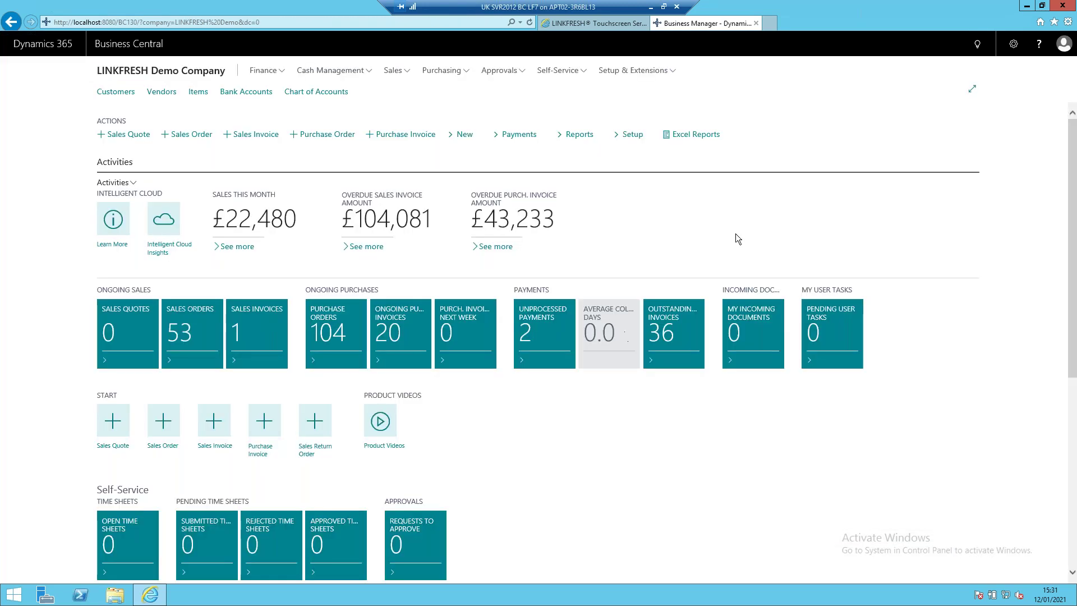
{"action": "left_click", "coordinate": [981, 45]}
{"action": "type", "text": "growe"}
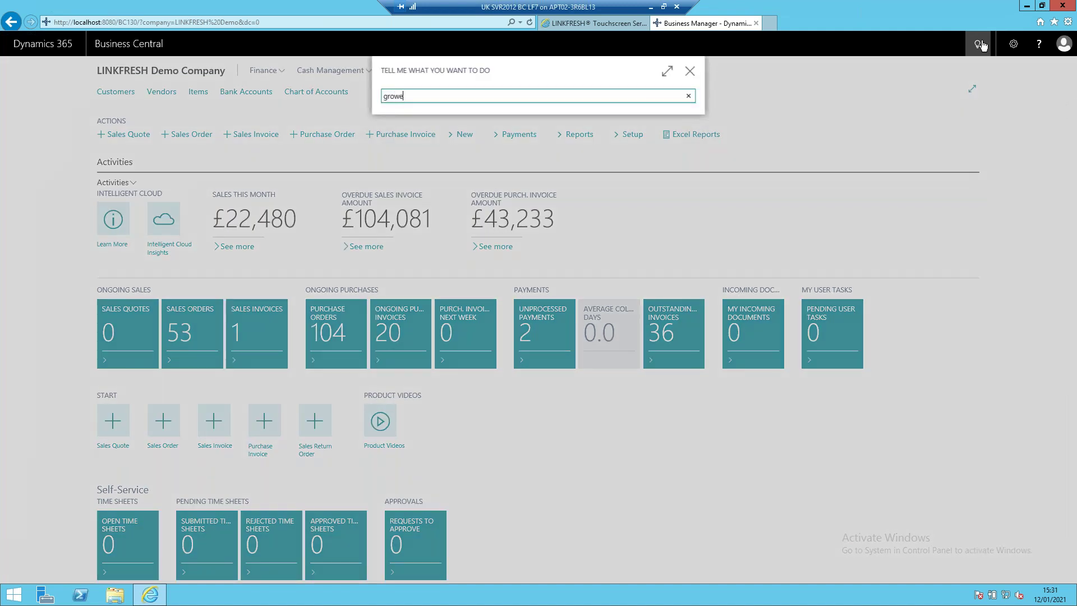
{"action": "type", "text": "r return"}
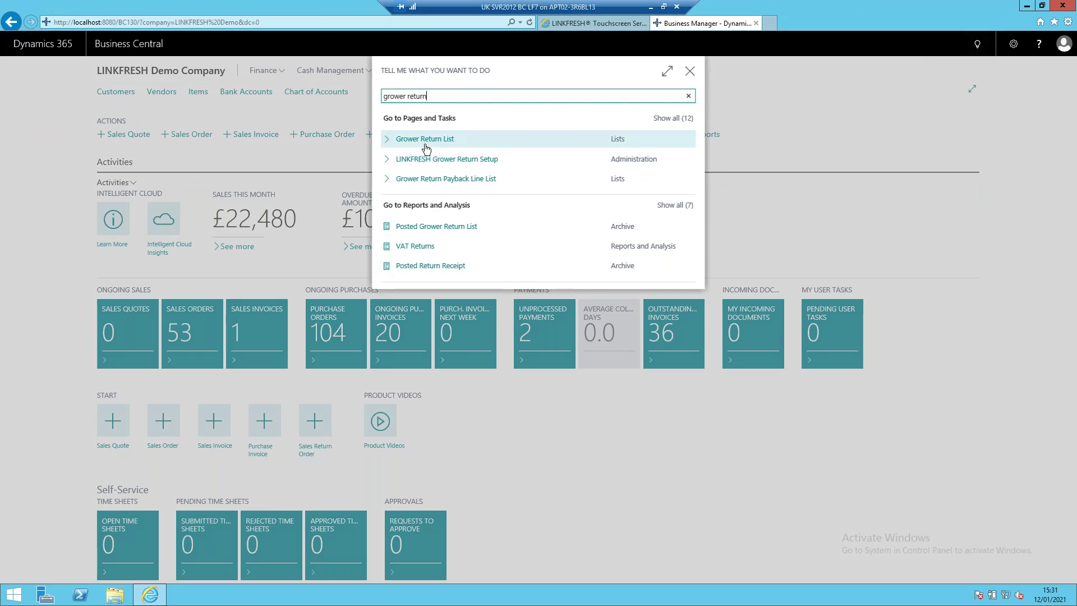
{"action": "left_click", "coordinate": [424, 146]}
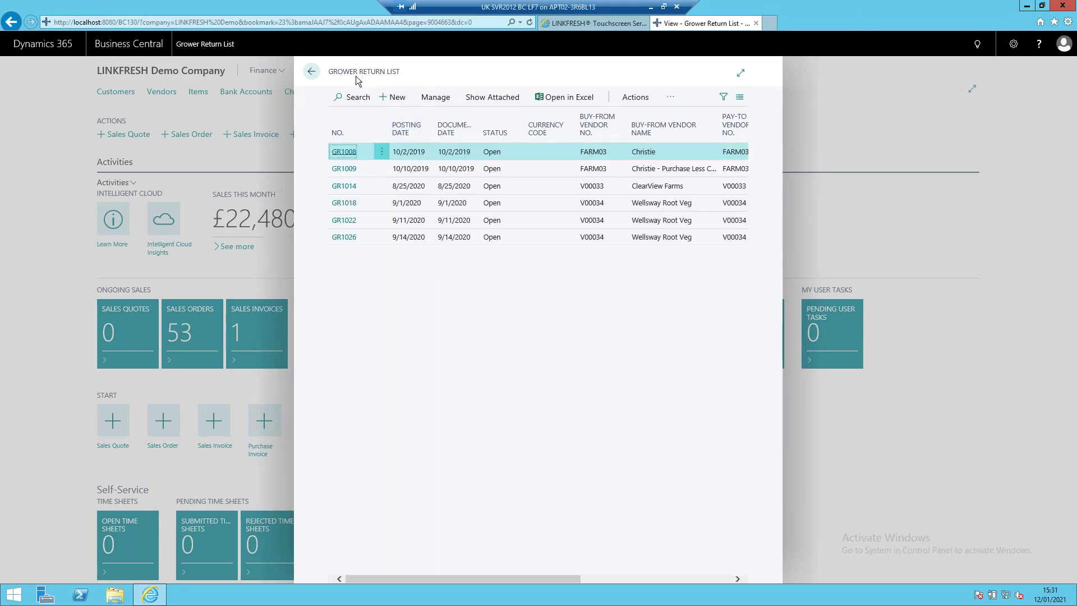
Create a new grower return with Realway Farms (V00031) as the buy-from vendor
{"action": "left_click", "coordinate": [395, 99]}
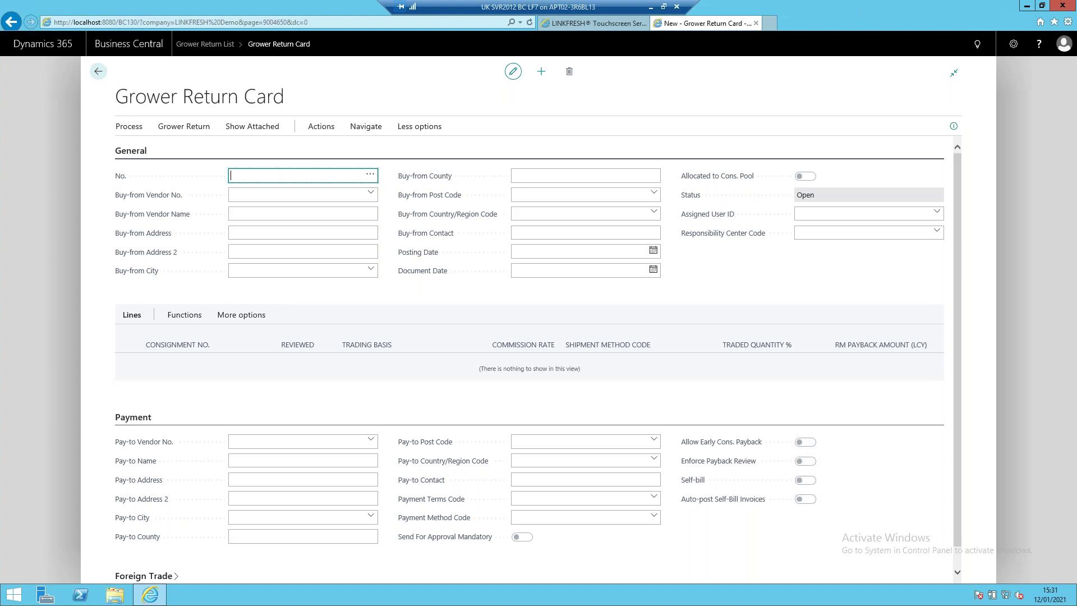
{"action": "left_click", "coordinate": [294, 195]}
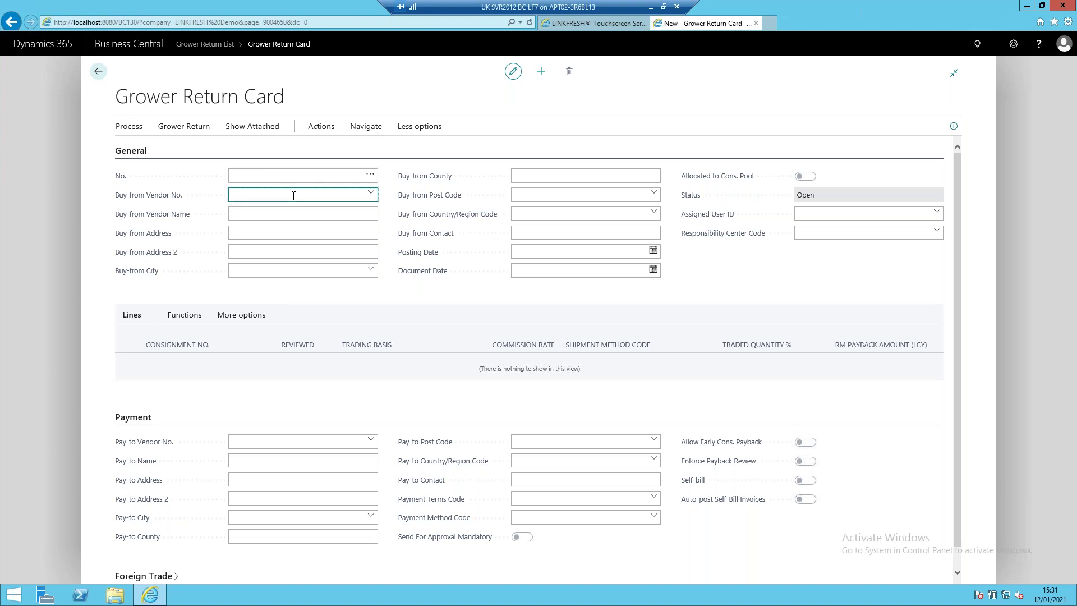
{"action": "type", "text": "realway"}
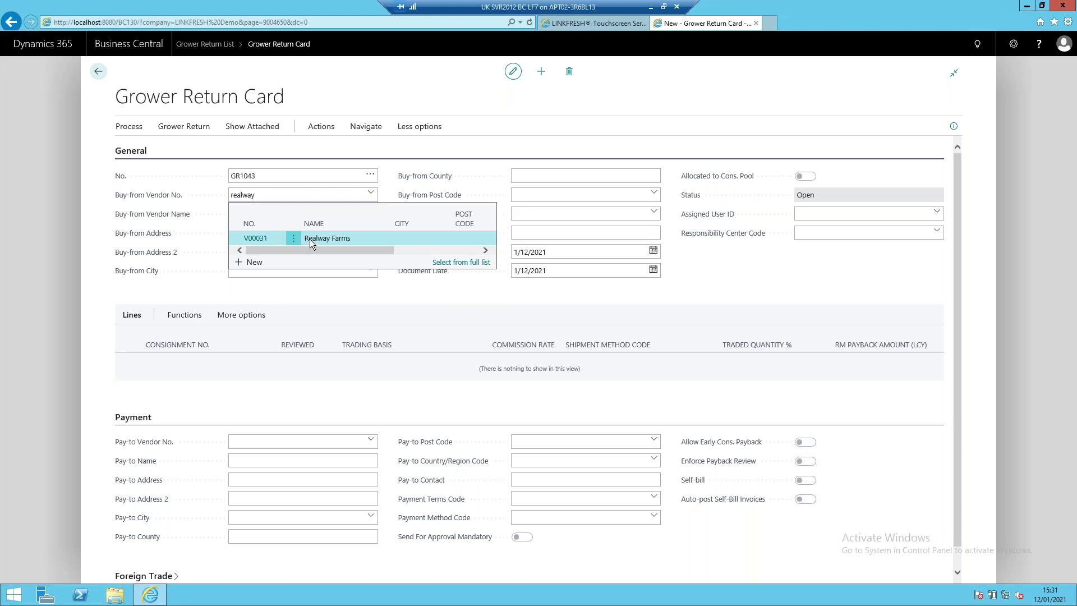
{"action": "left_click", "coordinate": [309, 239]}
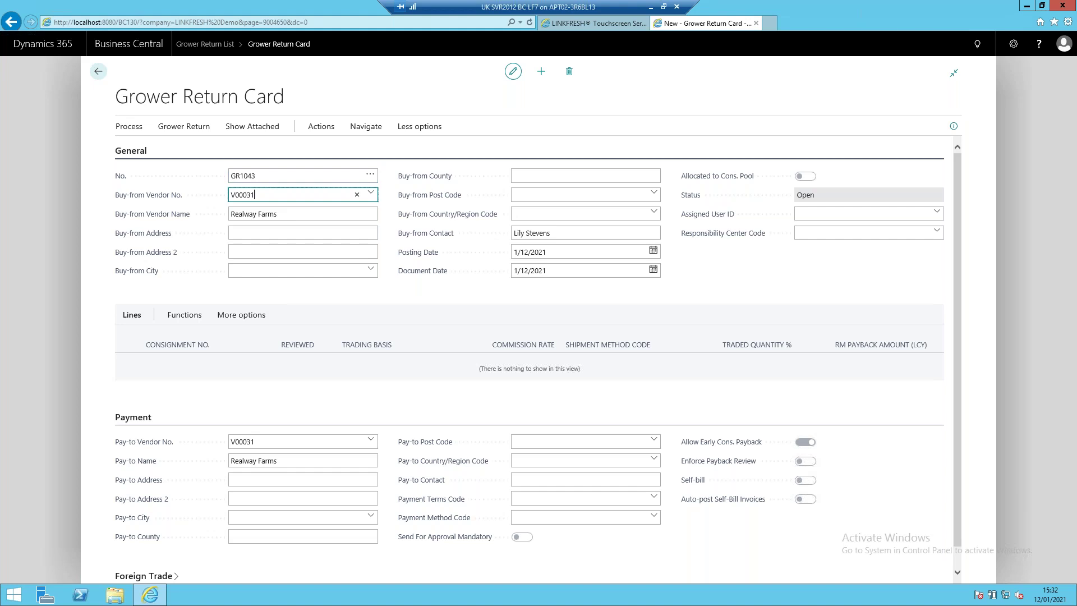
Get consignment data into the grower return, filtering on CON1290 picked from the vendor's consignments sorted by number in descending order
{"action": "left_click", "coordinate": [322, 127]}
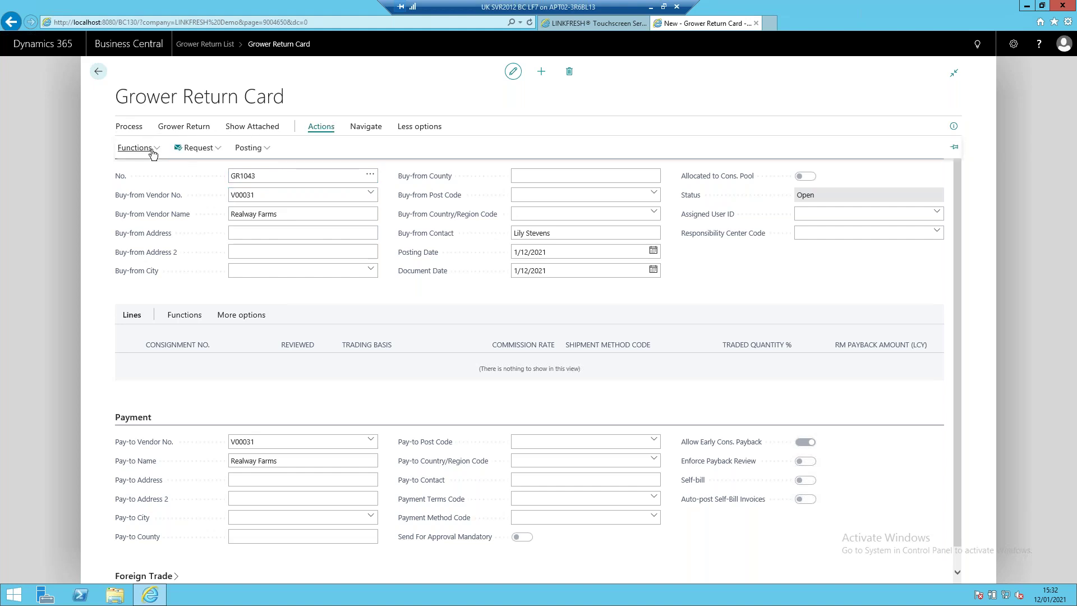
{"action": "left_click", "coordinate": [153, 152]}
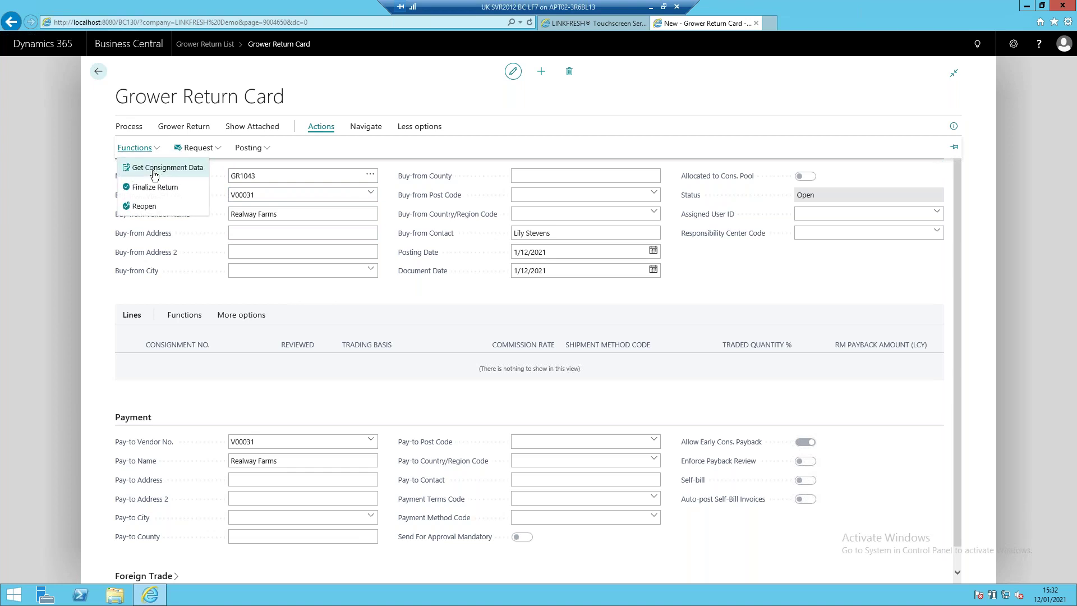
{"action": "left_click", "coordinate": [155, 173]}
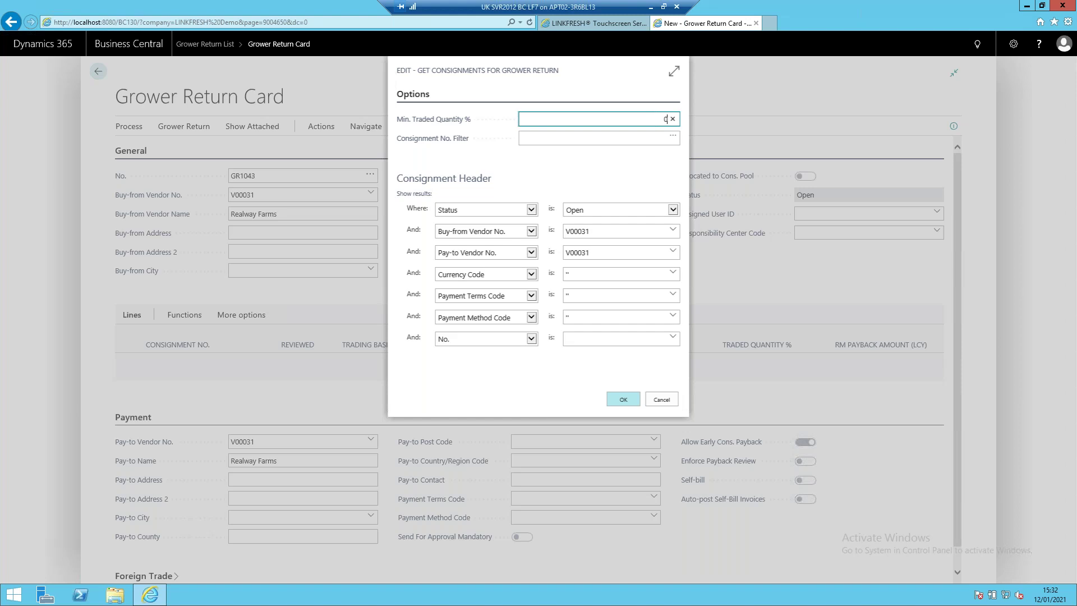
{"action": "key", "text": "Tab"}
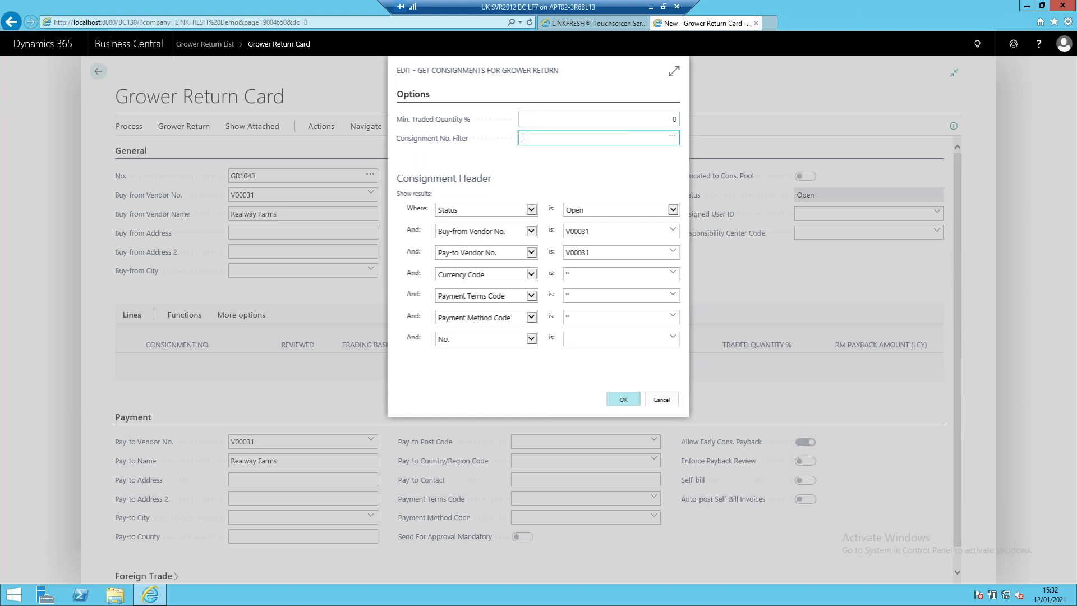
{"action": "left_click", "coordinate": [673, 140]}
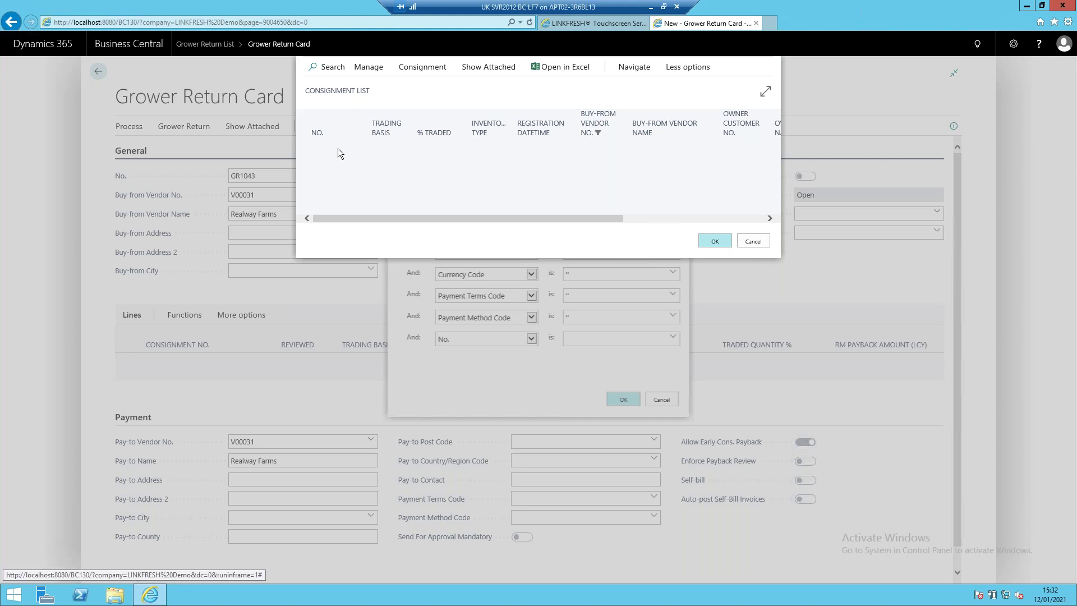
{"action": "left_click", "coordinate": [349, 129]}
{"action": "left_click", "coordinate": [338, 171]}
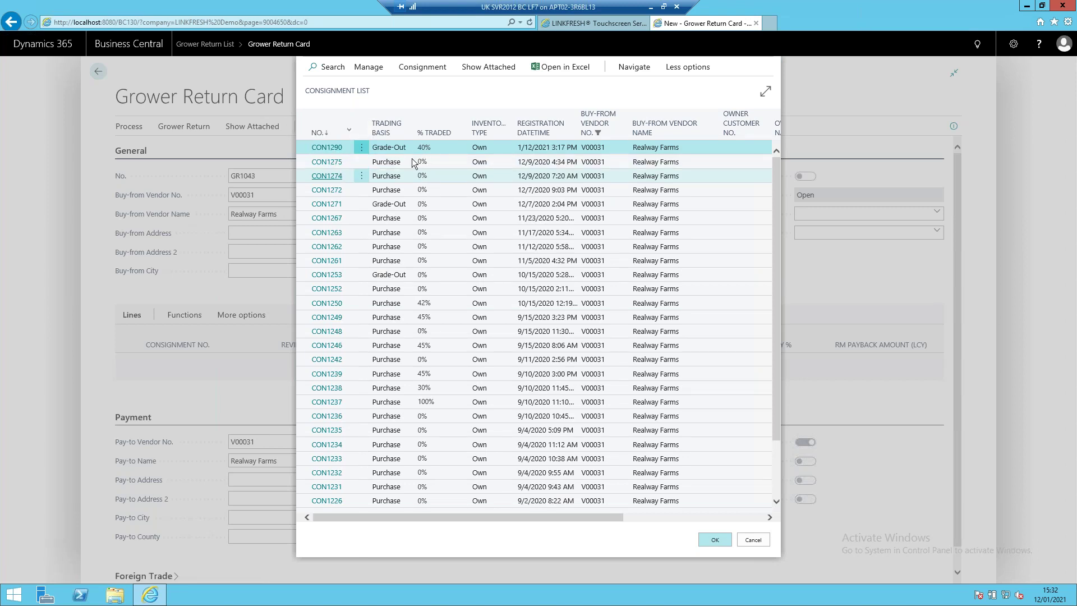
{"action": "left_click", "coordinate": [711, 540]}
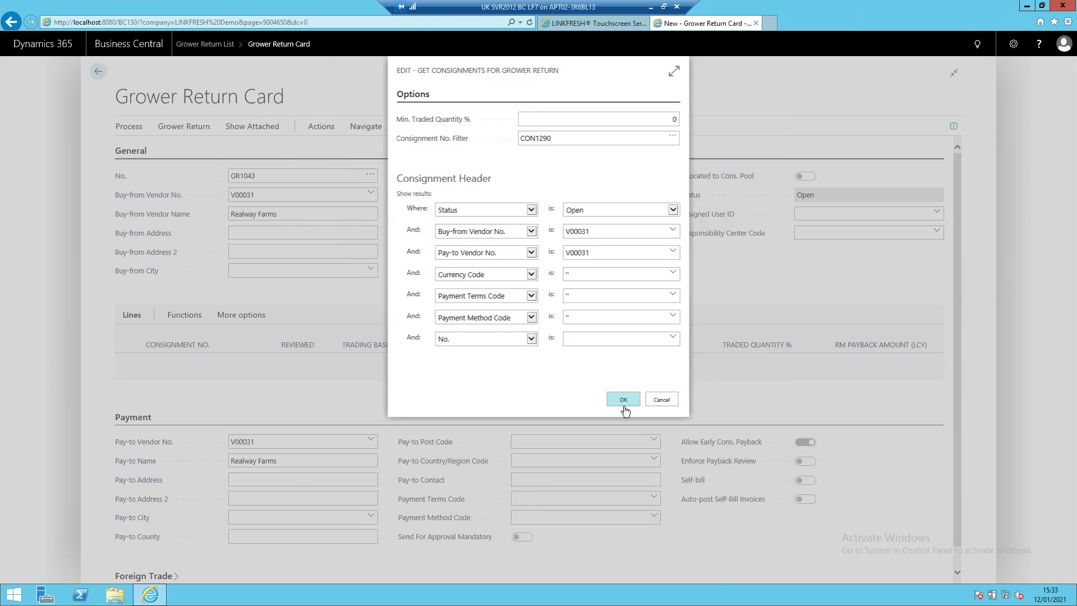
{"action": "left_click", "coordinate": [624, 401]}
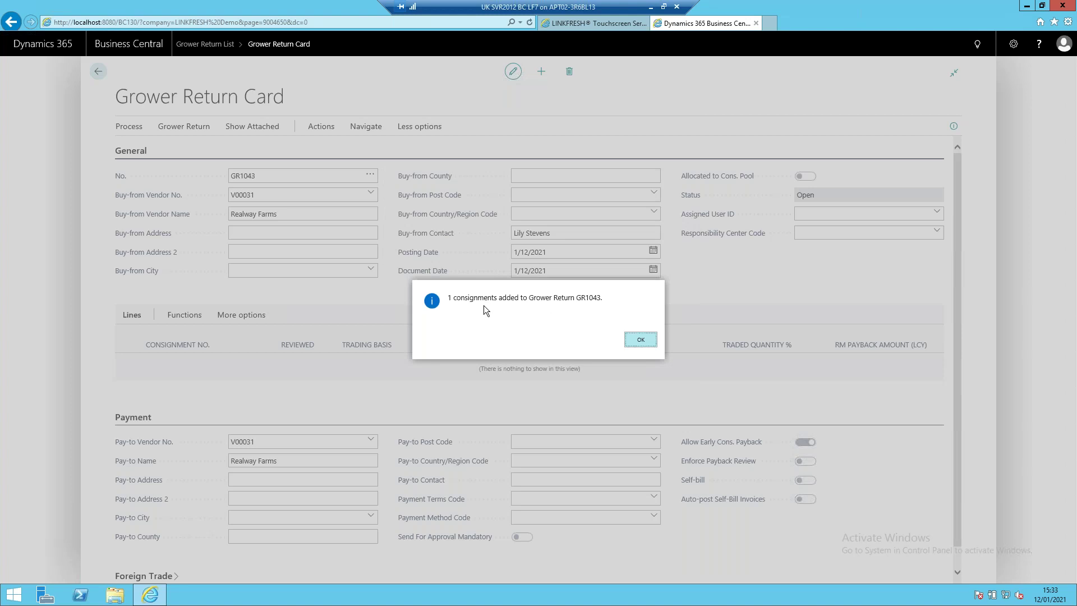
{"action": "left_click", "coordinate": [639, 340]}
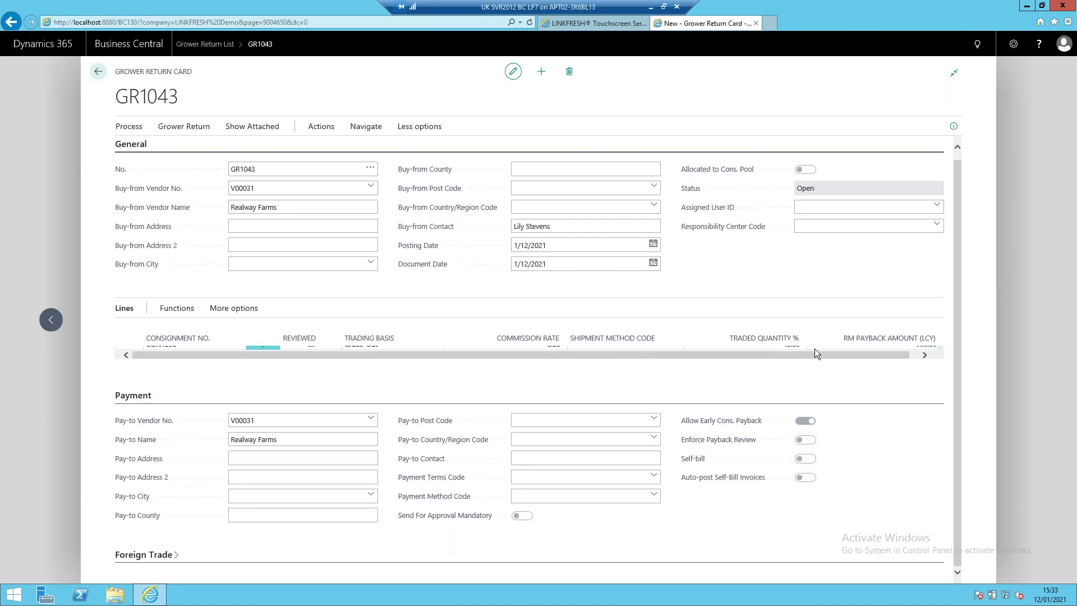
Open the grower return payback details for the CON1290 line and examine its costs, income and margin
{"action": "left_click", "coordinate": [178, 310]}
{"action": "left_click", "coordinate": [233, 309]}
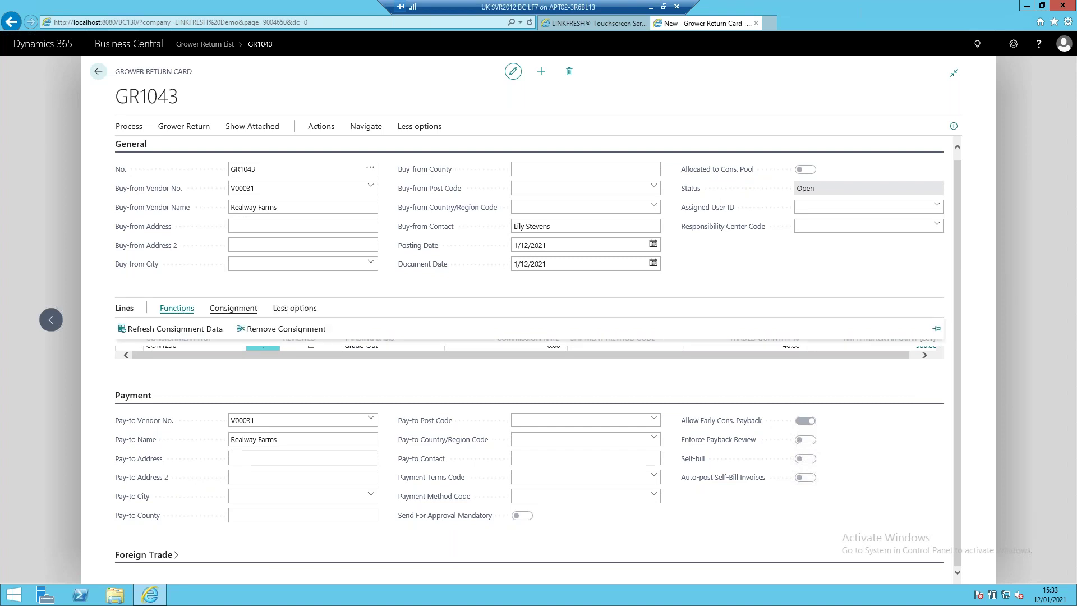
{"action": "left_click", "coordinate": [287, 310]}
{"action": "left_click", "coordinate": [240, 312]}
{"action": "left_click", "coordinate": [231, 310]}
{"action": "left_click", "coordinate": [183, 329]}
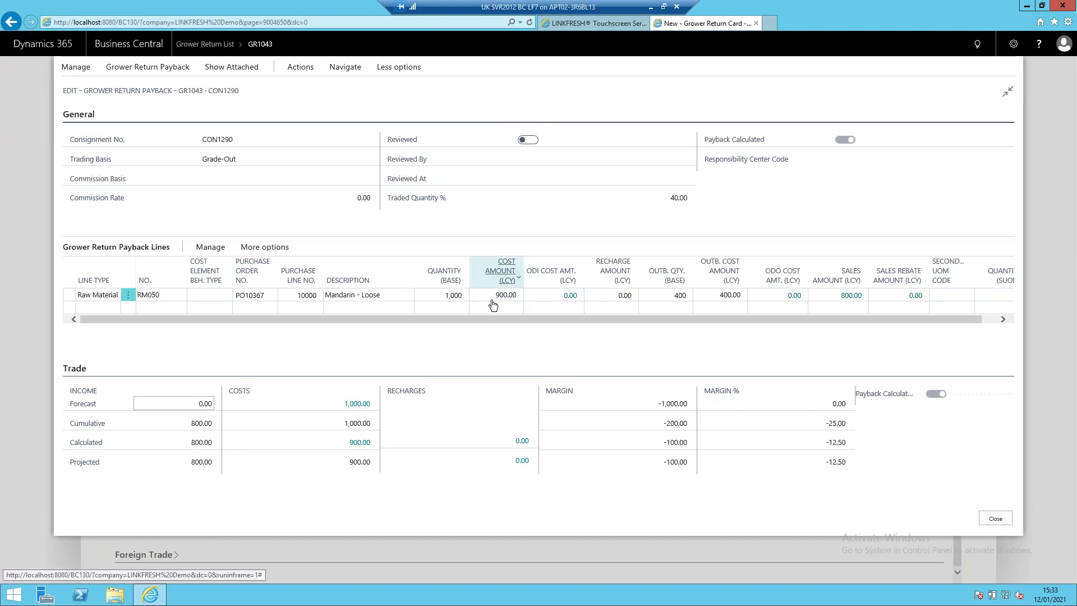
Inspect the production payback of the Mandarin - Loose line, including output unit prices and amounts, and return to the grower return card
{"action": "left_click", "coordinate": [276, 248]}
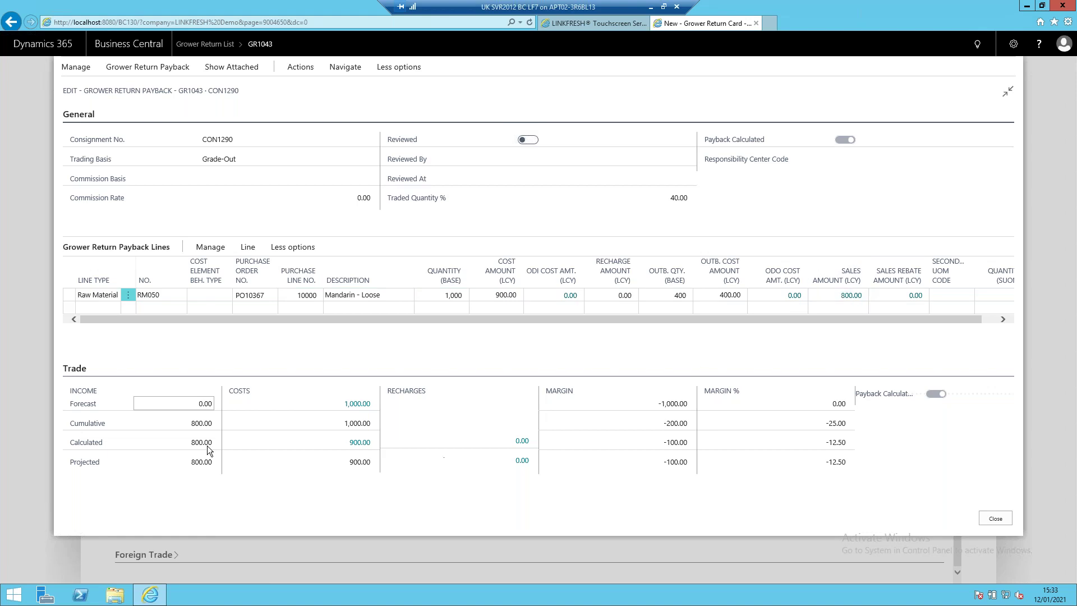
{"action": "left_click", "coordinate": [248, 247]}
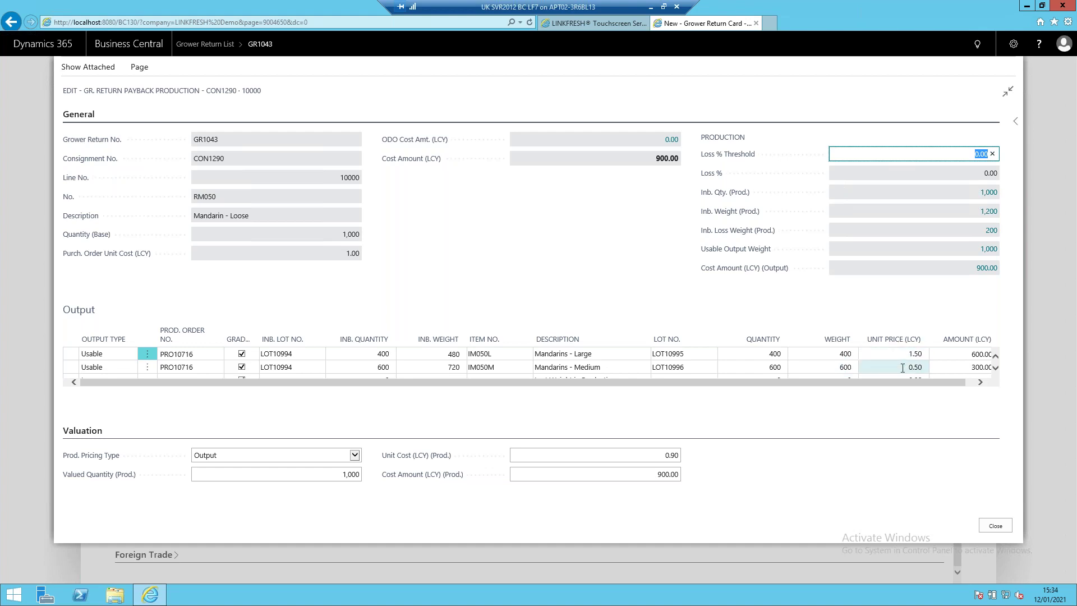
{"action": "left_click_drag", "start_coordinate": [905, 380], "coordinate": [925, 382]}
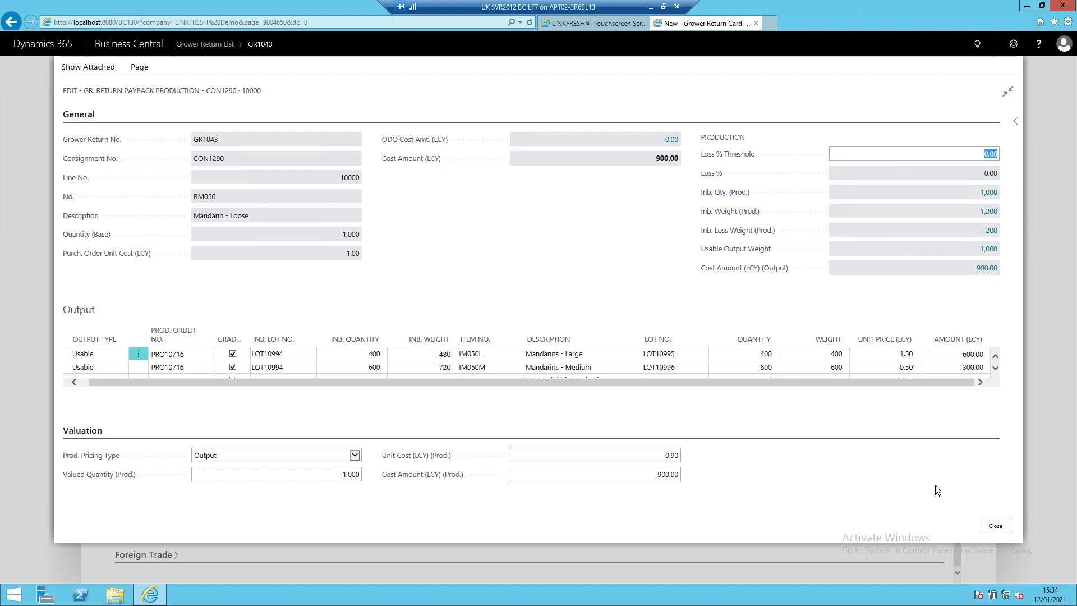
{"action": "left_click", "coordinate": [995, 526]}
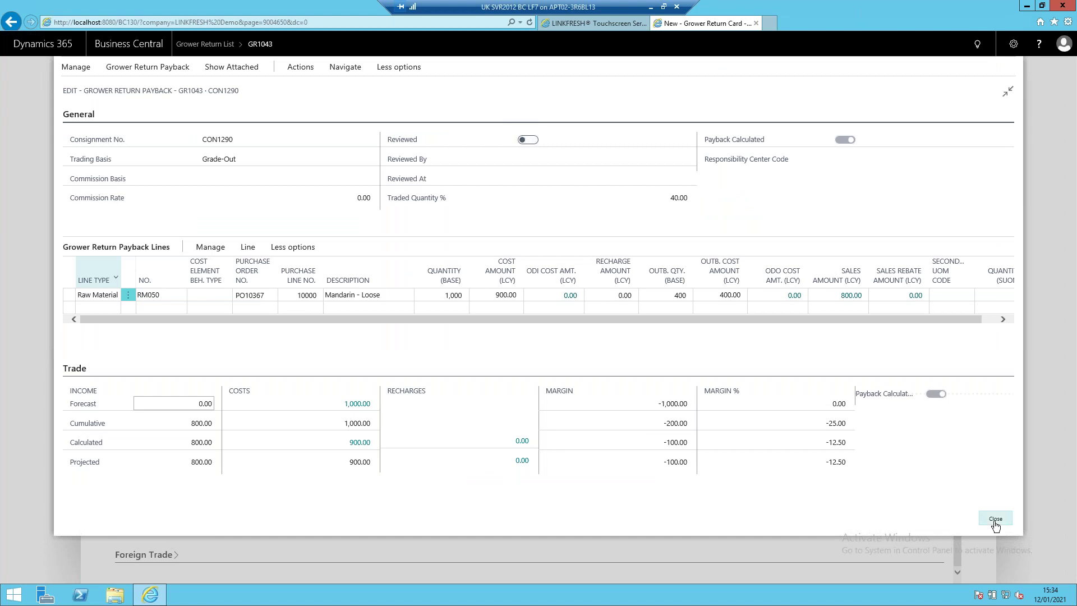
{"action": "key", "text": "Escape"}
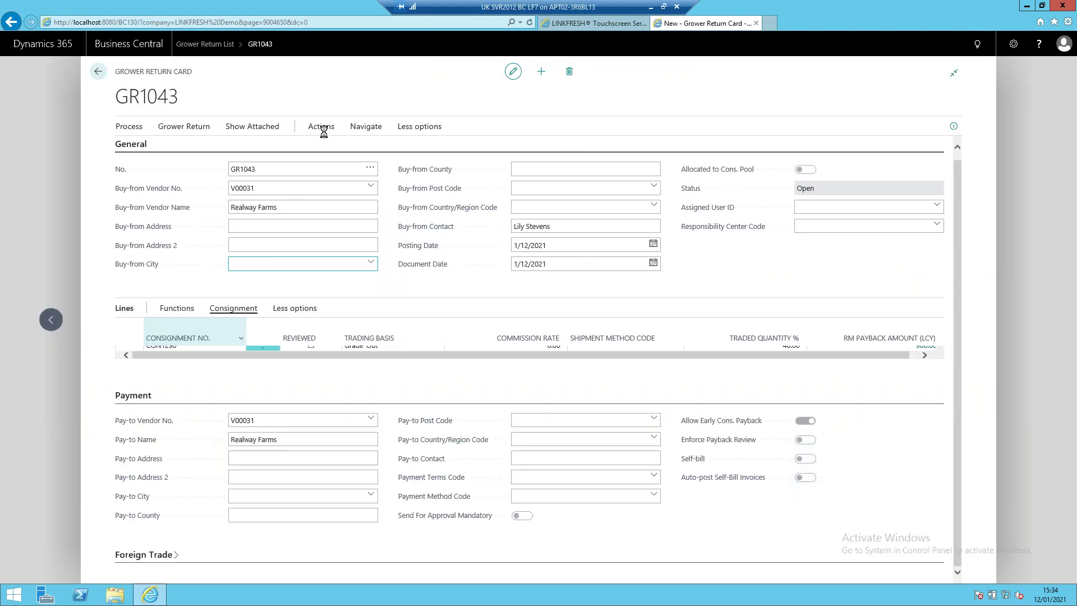
Finalize the grower return for Realway Farms
{"action": "left_click", "coordinate": [322, 128]}
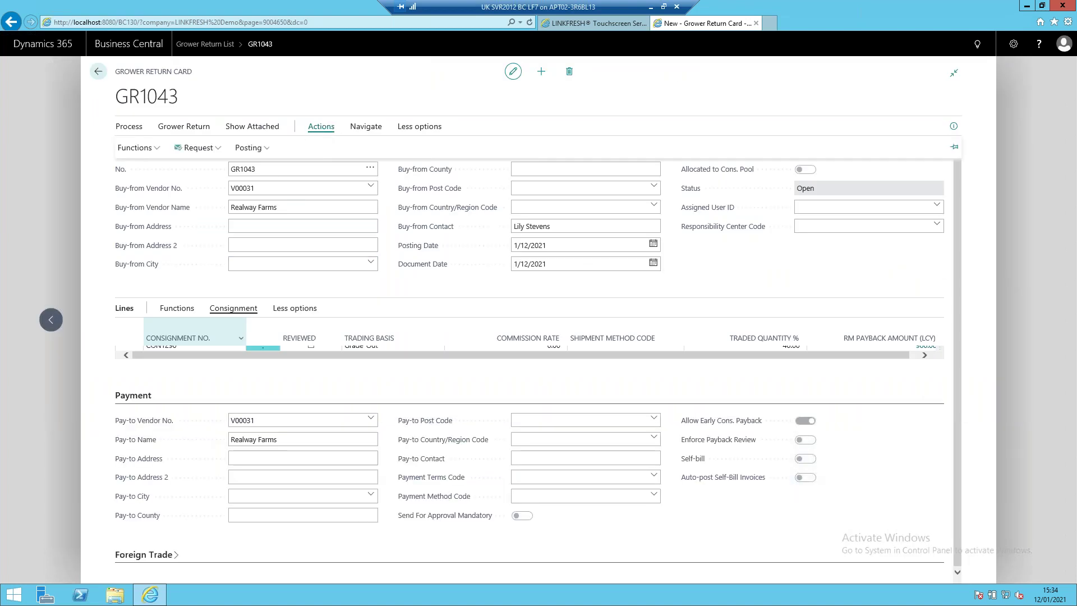
{"action": "left_click", "coordinate": [133, 149]}
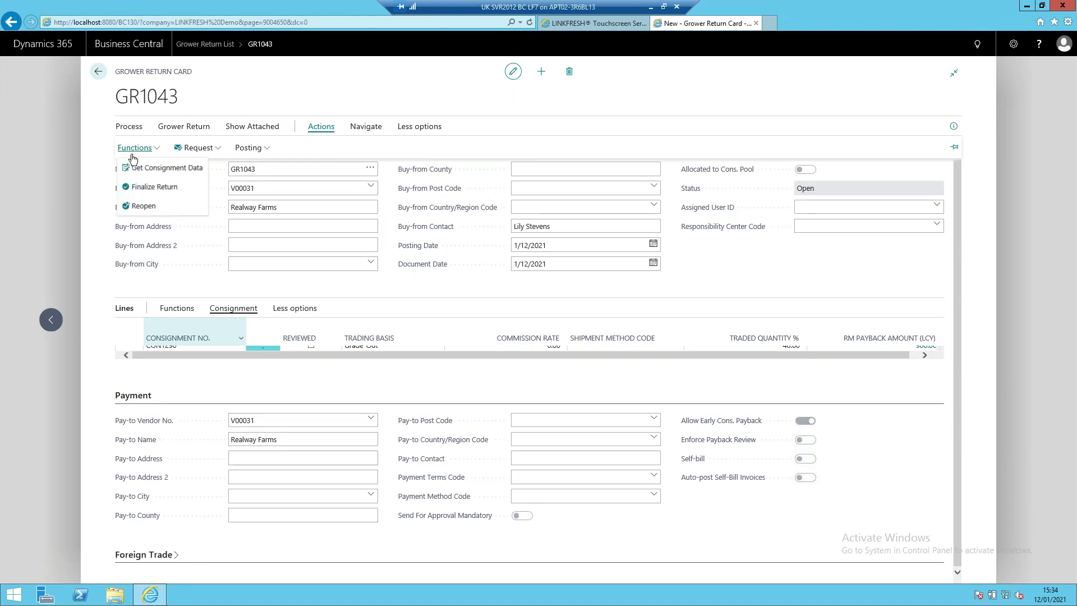
{"action": "left_click", "coordinate": [139, 189]}
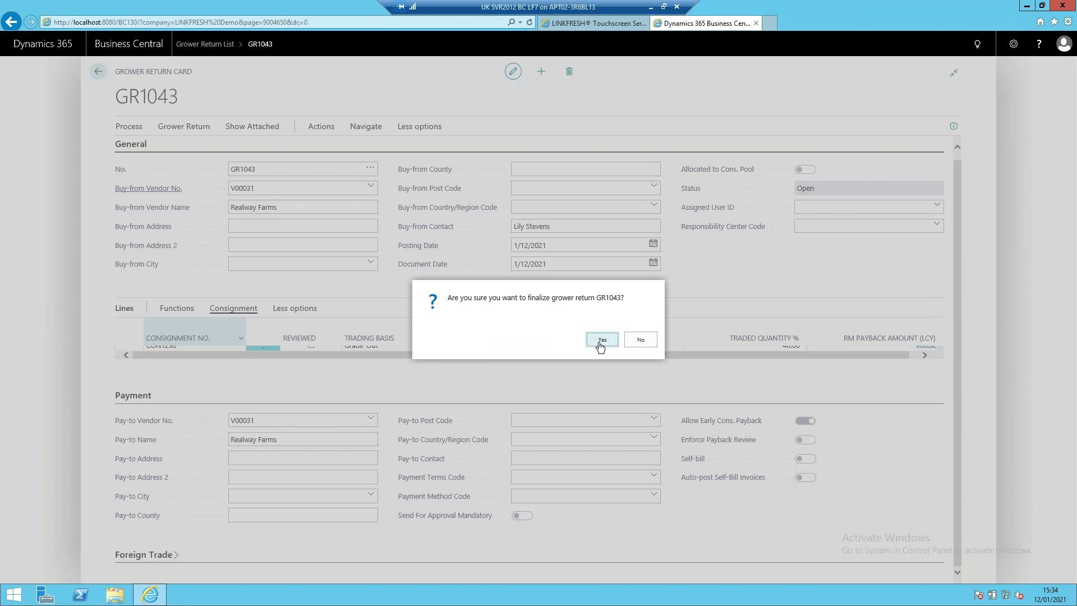
{"action": "left_click", "coordinate": [602, 340]}
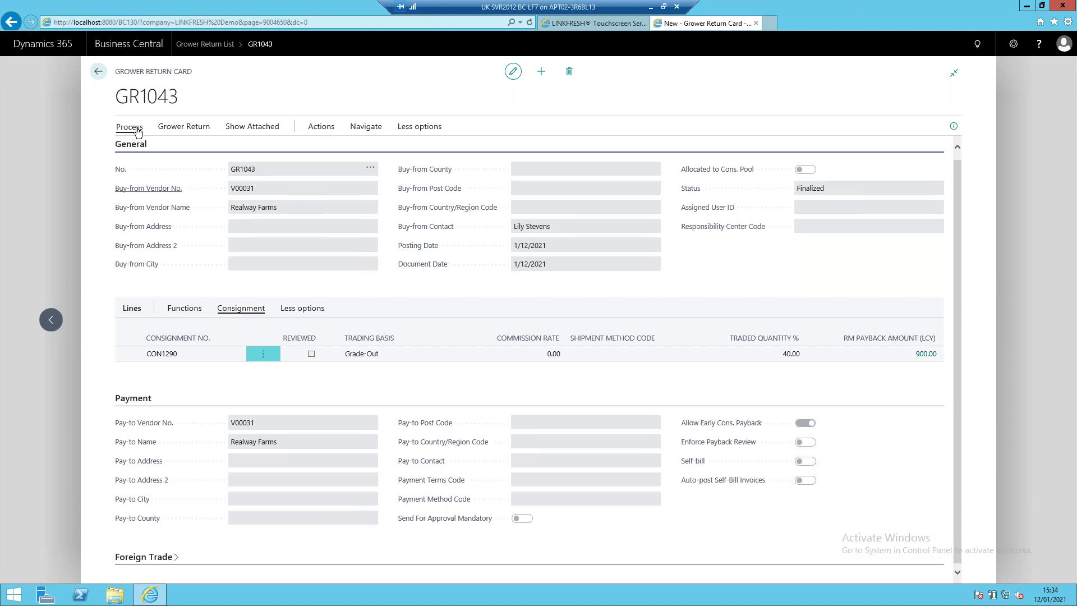
Post the finalized grower return to generate its purchase invoice
{"action": "left_click", "coordinate": [134, 128]}
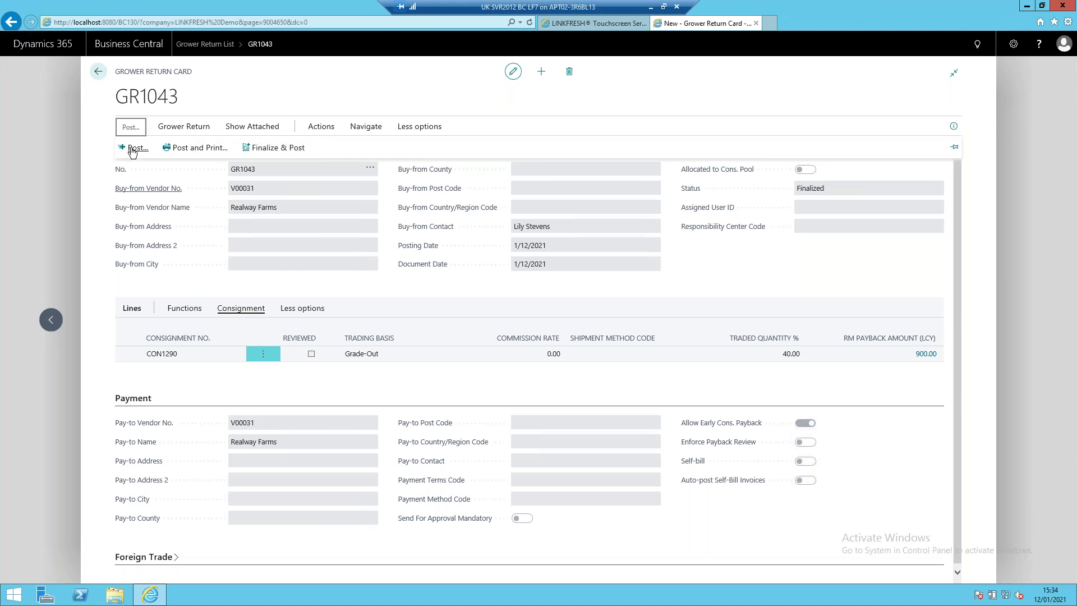
{"action": "left_click", "coordinate": [135, 149]}
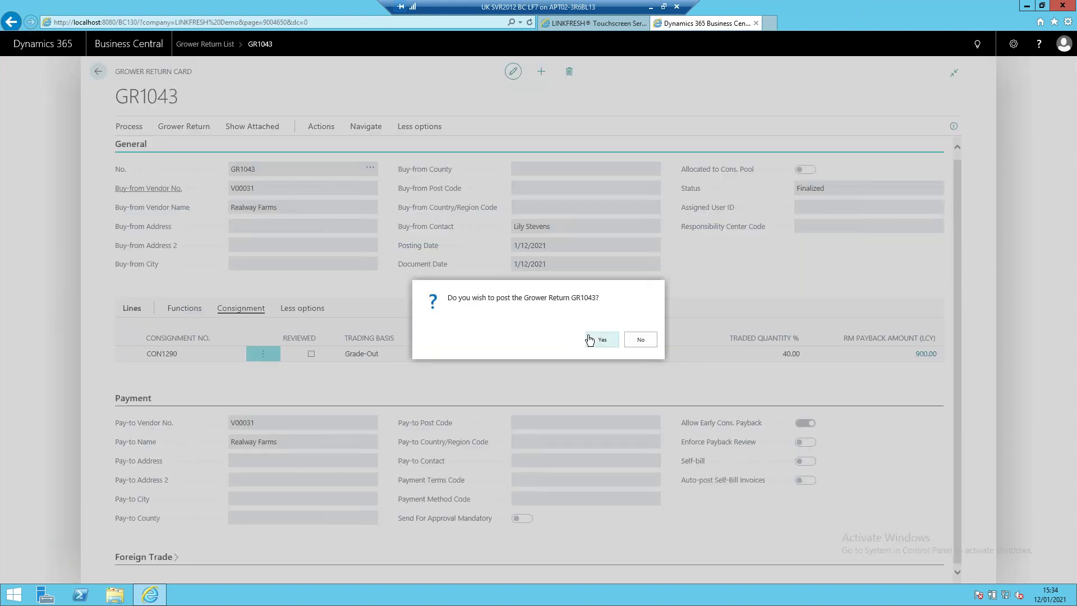
{"action": "left_click", "coordinate": [589, 339]}
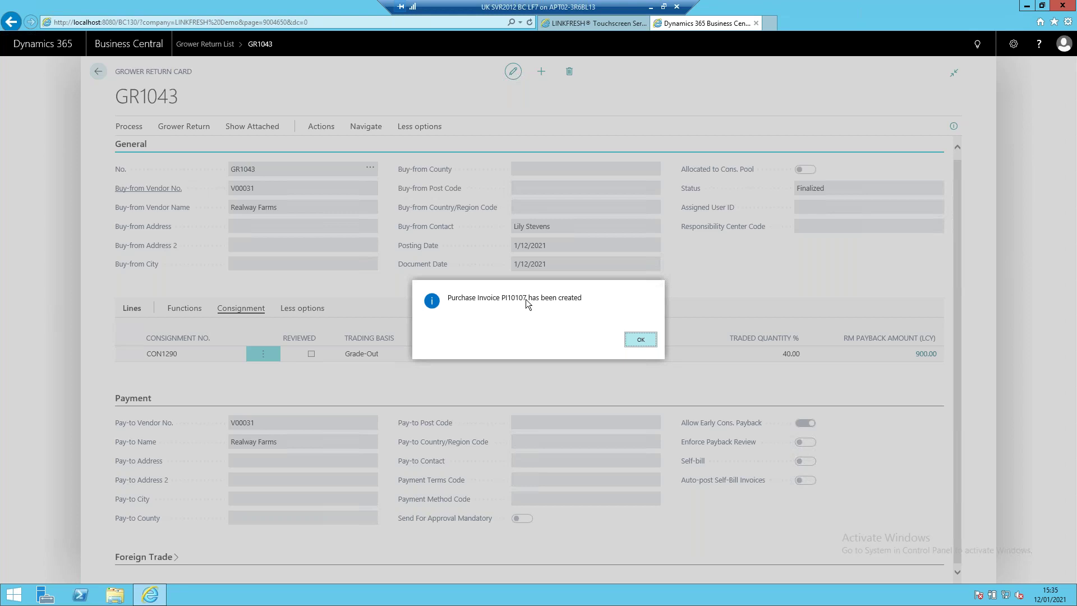
{"action": "left_click", "coordinate": [641, 340]}
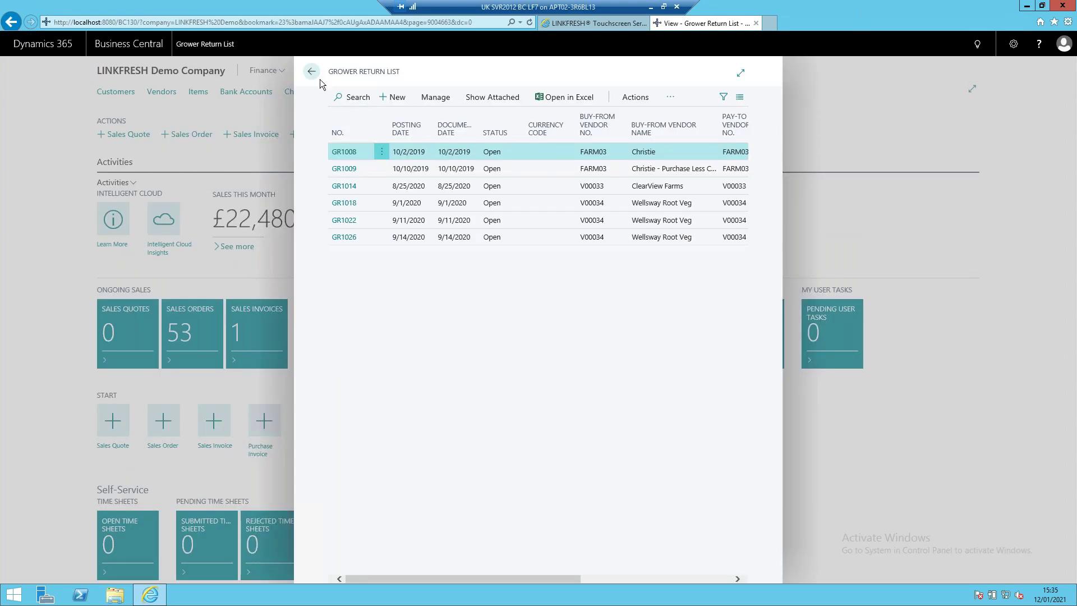
Leave the Grower Return List, search for "purchase invoice" and open invoice PI10107 from the Purchase Invoices list to review its lines
{"action": "left_click", "coordinate": [312, 72]}
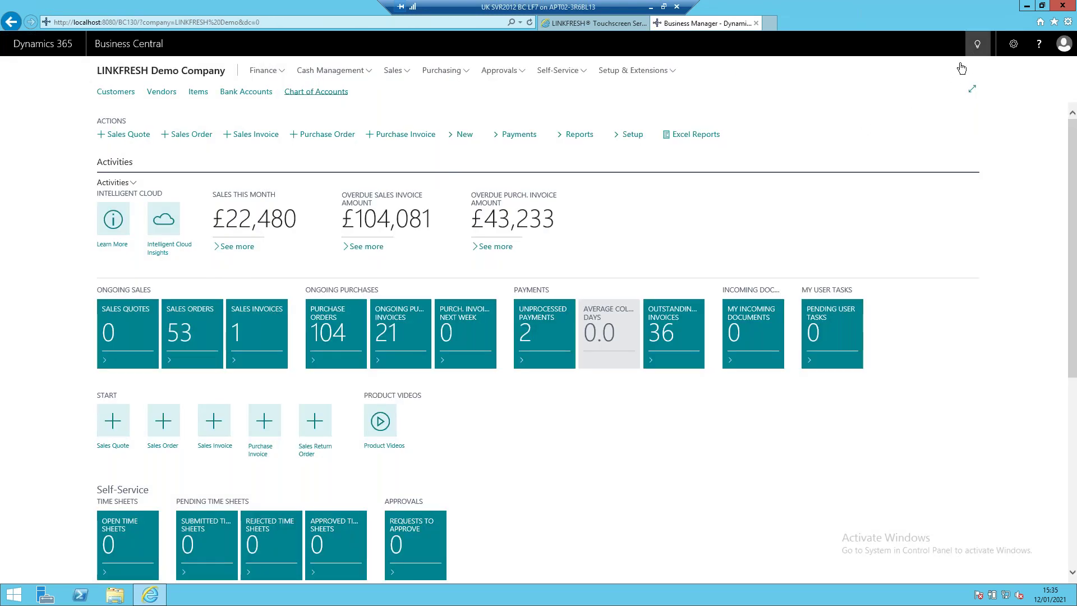
{"action": "left_click", "coordinate": [978, 44]}
{"action": "type", "text": "purchase invoice"}
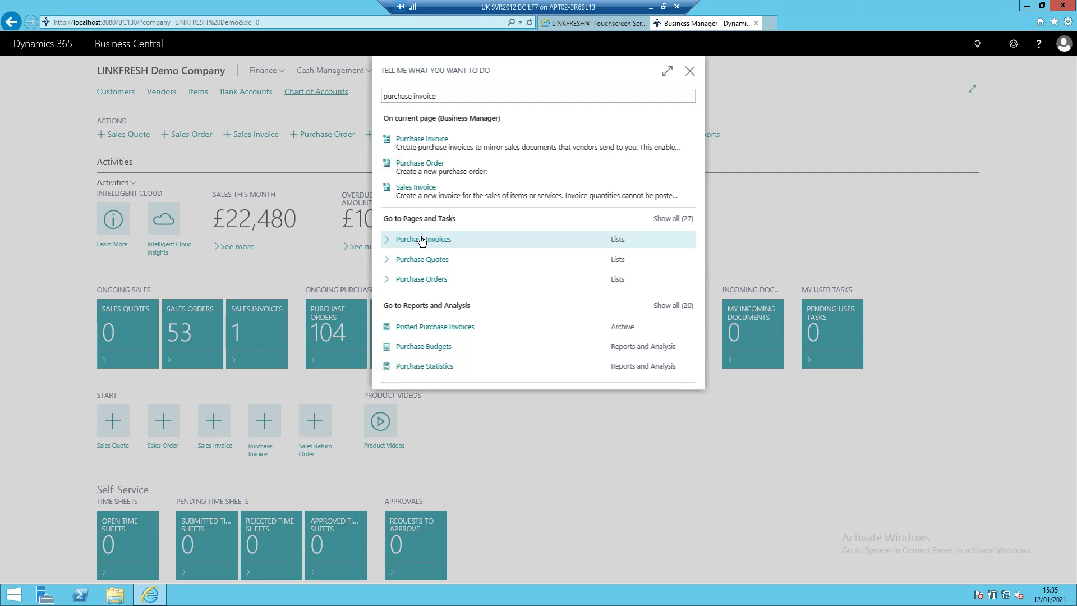
{"action": "left_click", "coordinate": [422, 239]}
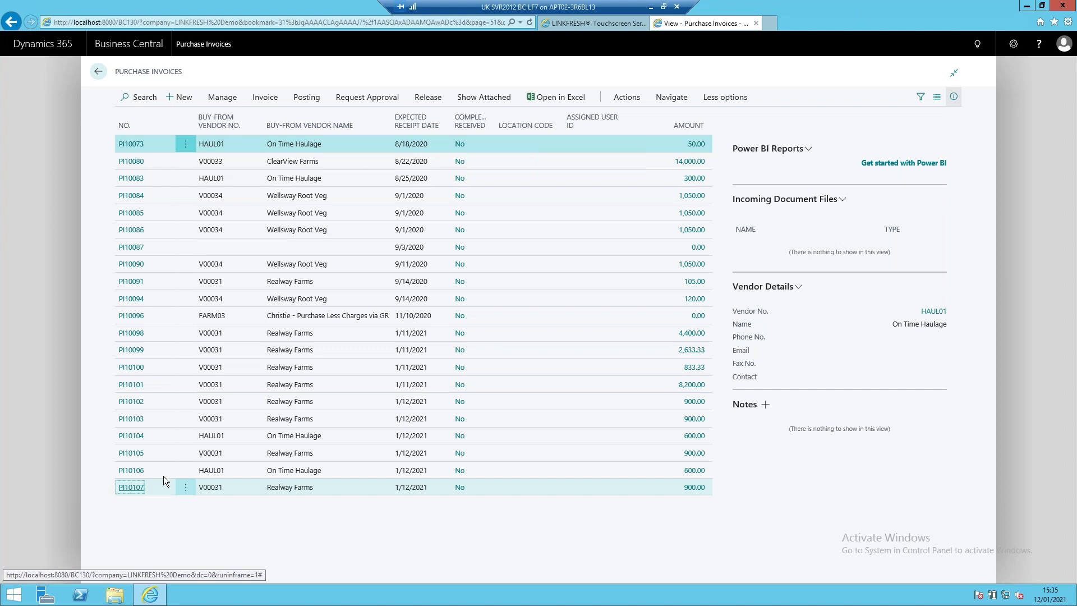
{"action": "key", "text": "Return"}
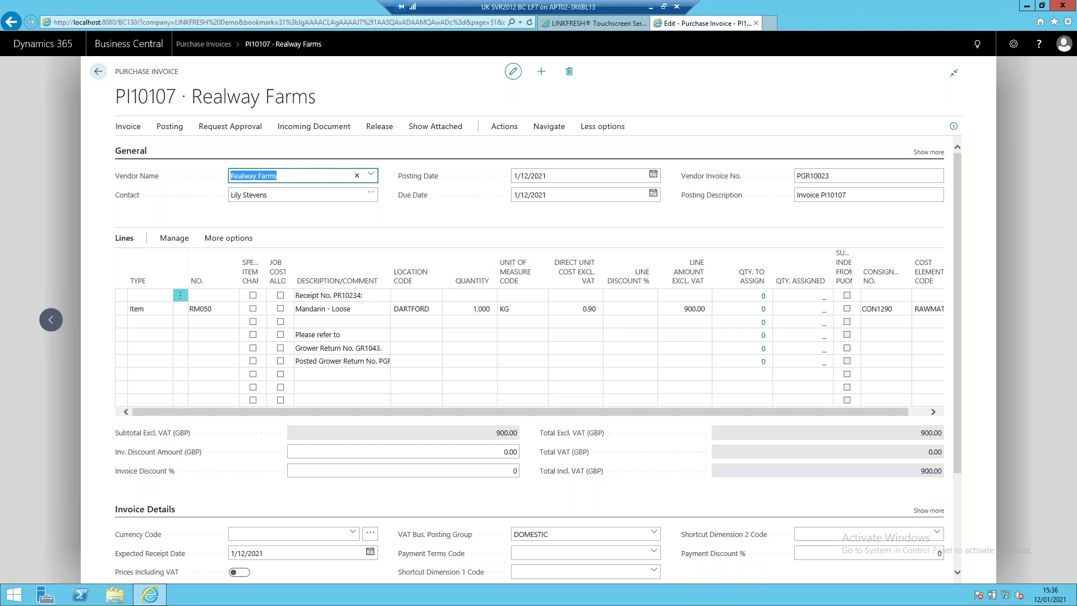
Leave the purchase invoice pages, search for "cost elem" and open the Cost Element List
{"action": "left_click", "coordinate": [96, 75]}
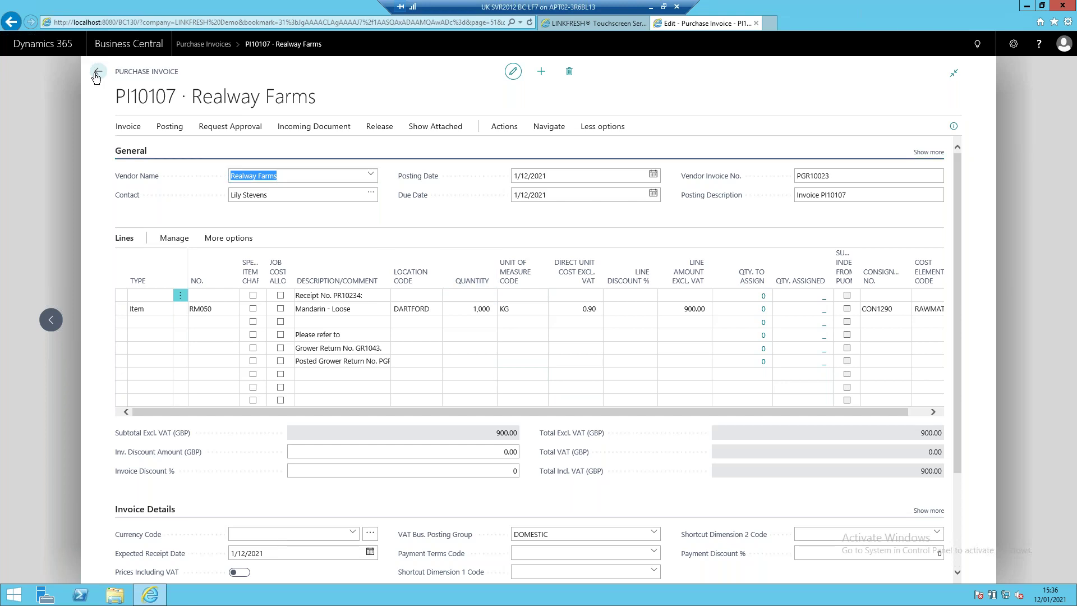
{"action": "left_click", "coordinate": [98, 71]}
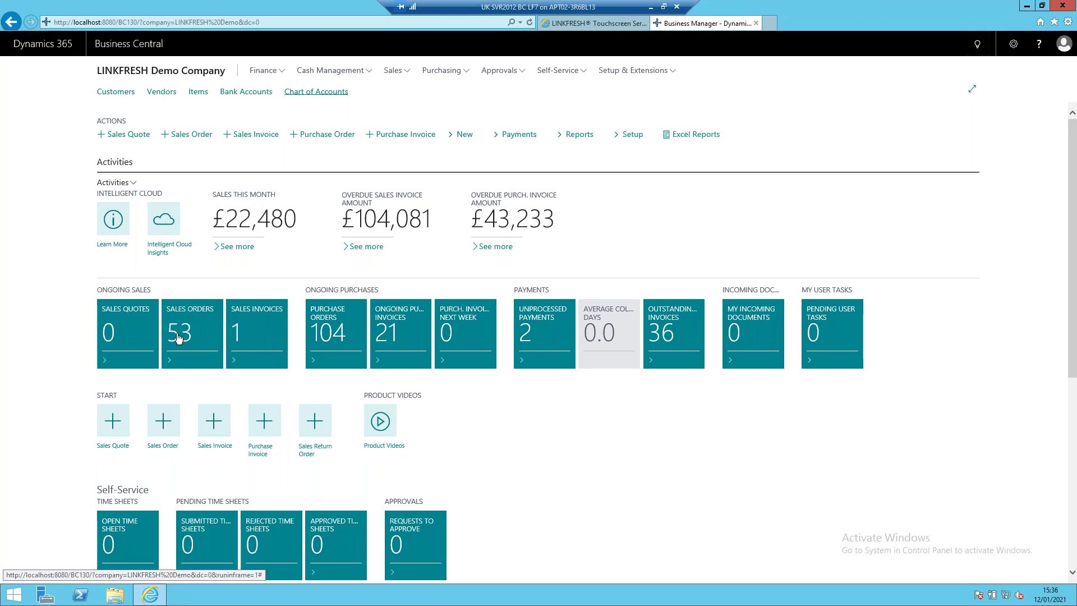
{"action": "left_click", "coordinate": [981, 51]}
{"action": "type", "text": "cost ele"}
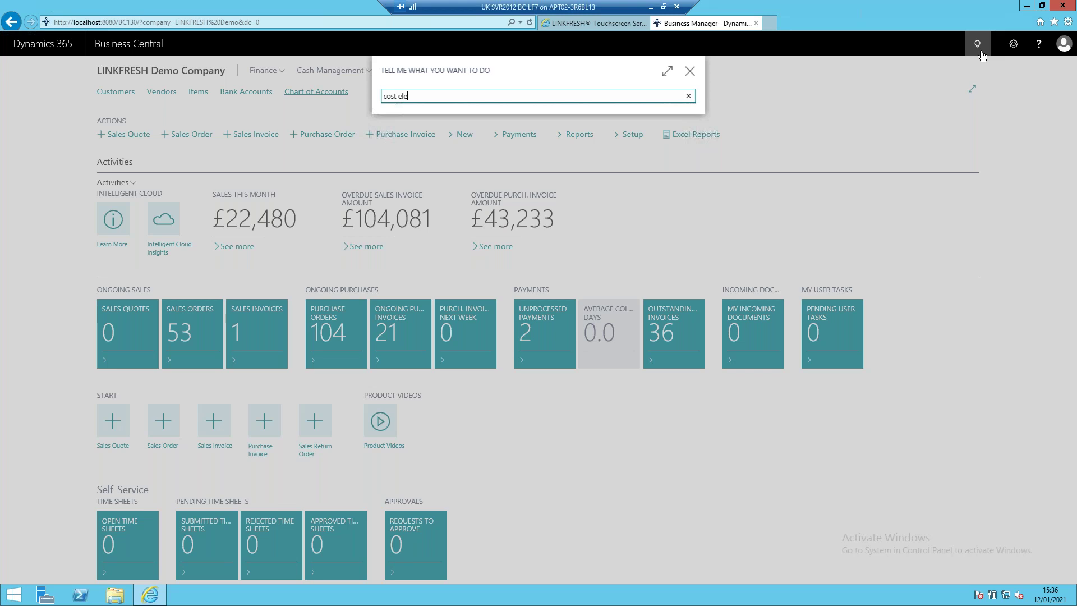
{"action": "type", "text": "m"}
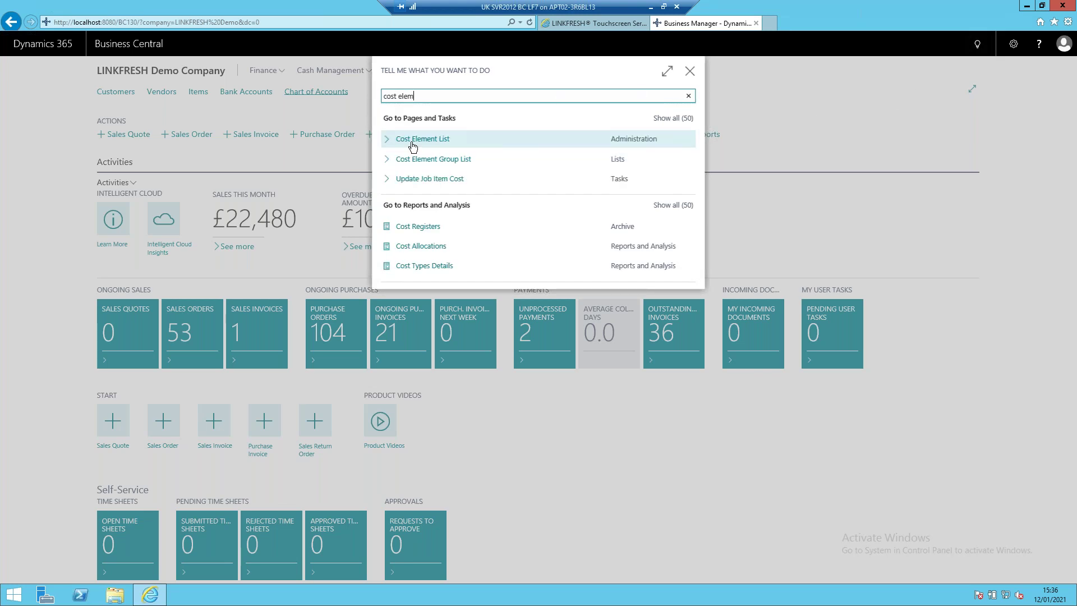
{"action": "left_click", "coordinate": [413, 138]}
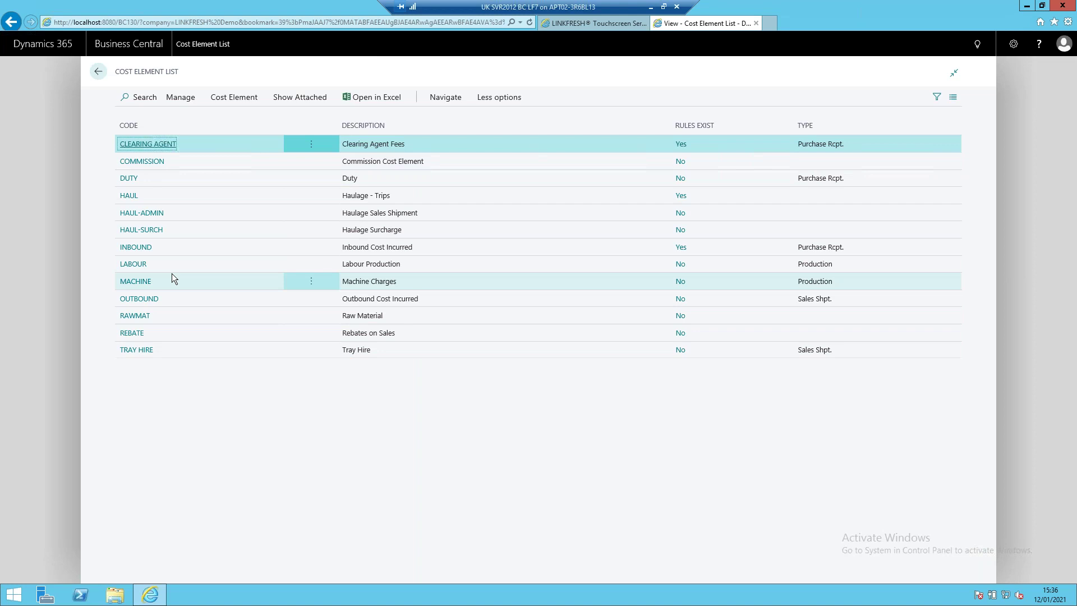
Open the HAUL cost element's consignment budget rates and review the rate line across all its columns
{"action": "left_click", "coordinate": [129, 196]}
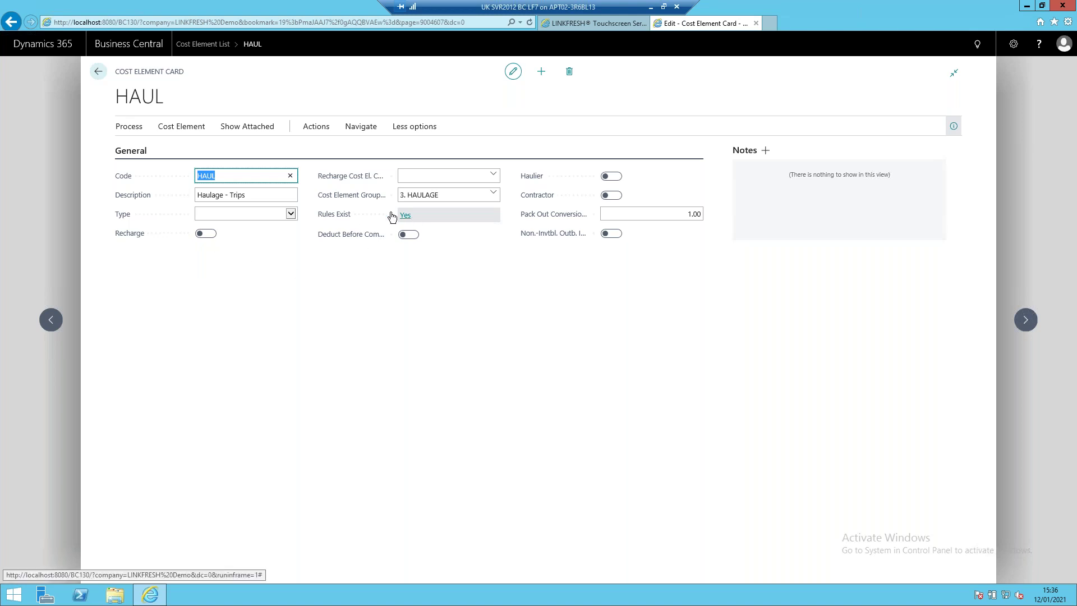
{"action": "left_click", "coordinate": [175, 128]}
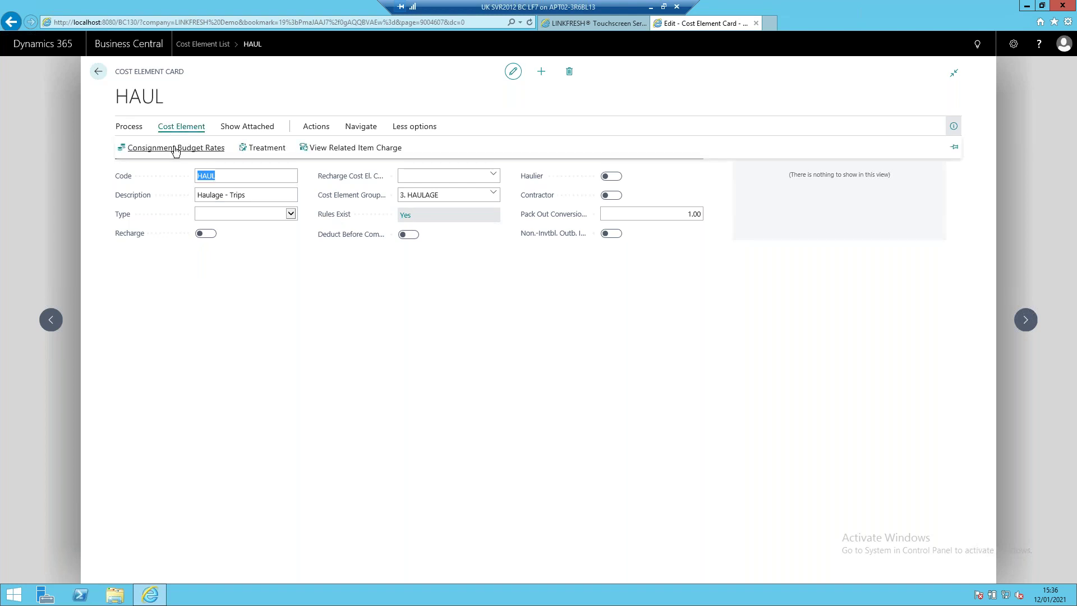
{"action": "left_click", "coordinate": [176, 148]}
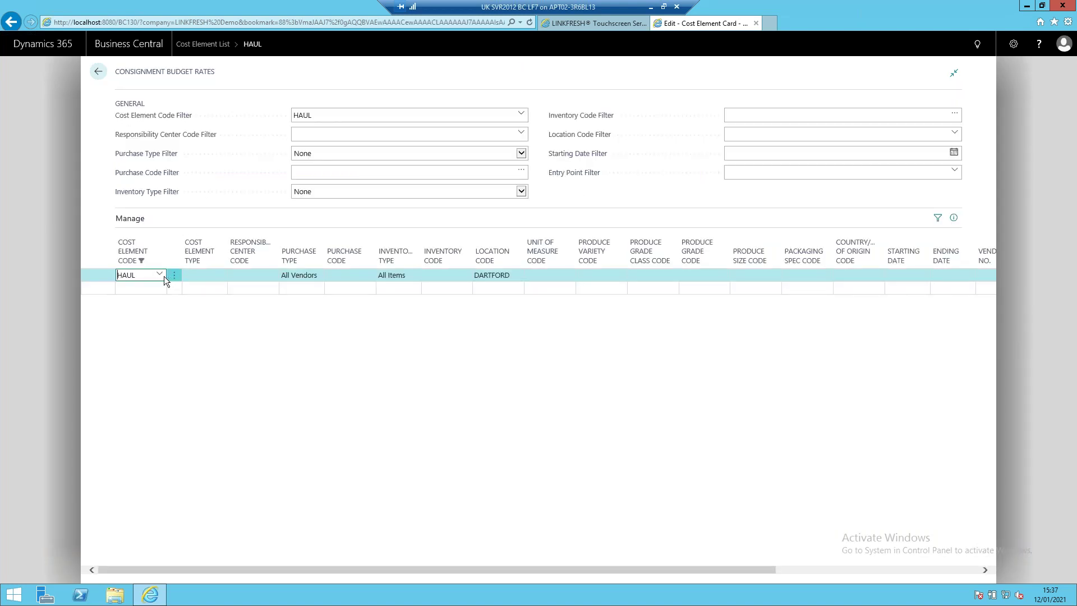
{"action": "left_click_drag", "start_coordinate": [385, 570], "coordinate": [659, 582]}
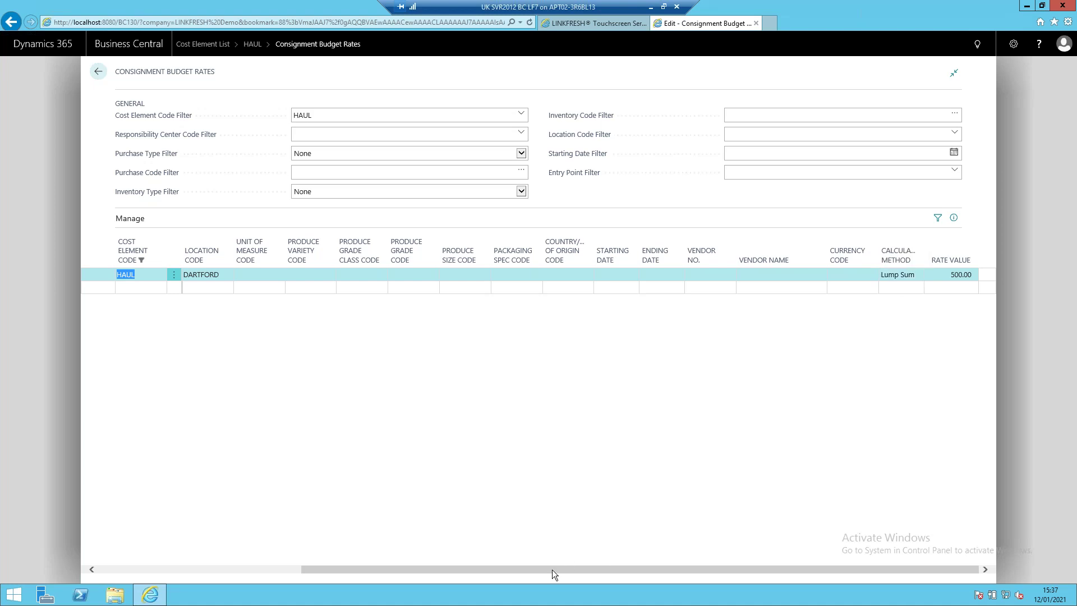
{"action": "left_click_drag", "start_coordinate": [552, 570], "coordinate": [261, 571]}
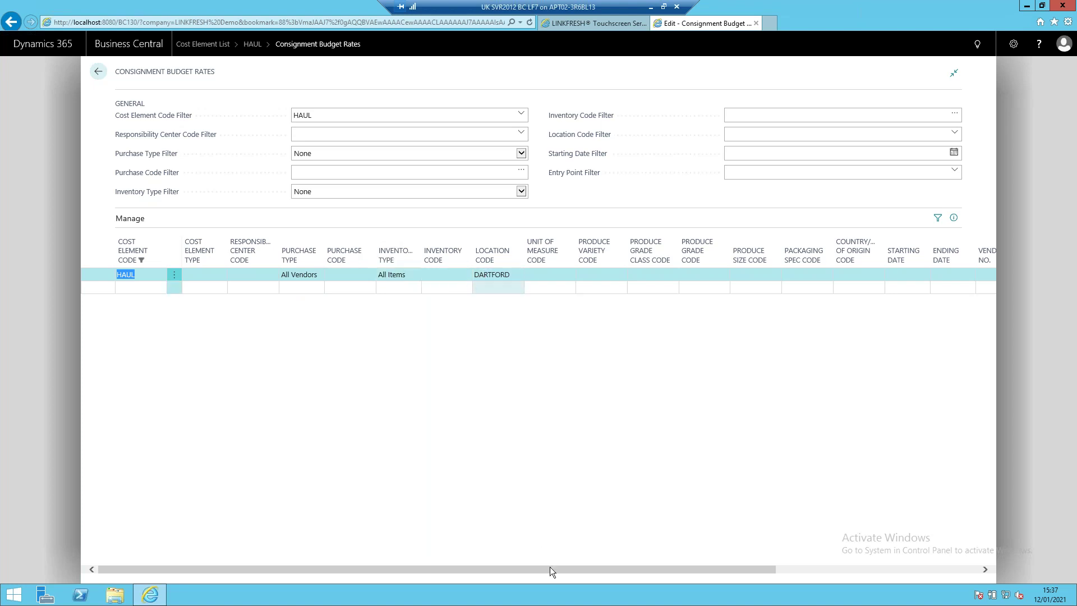
{"action": "left_click_drag", "start_coordinate": [559, 570], "coordinate": [824, 564]}
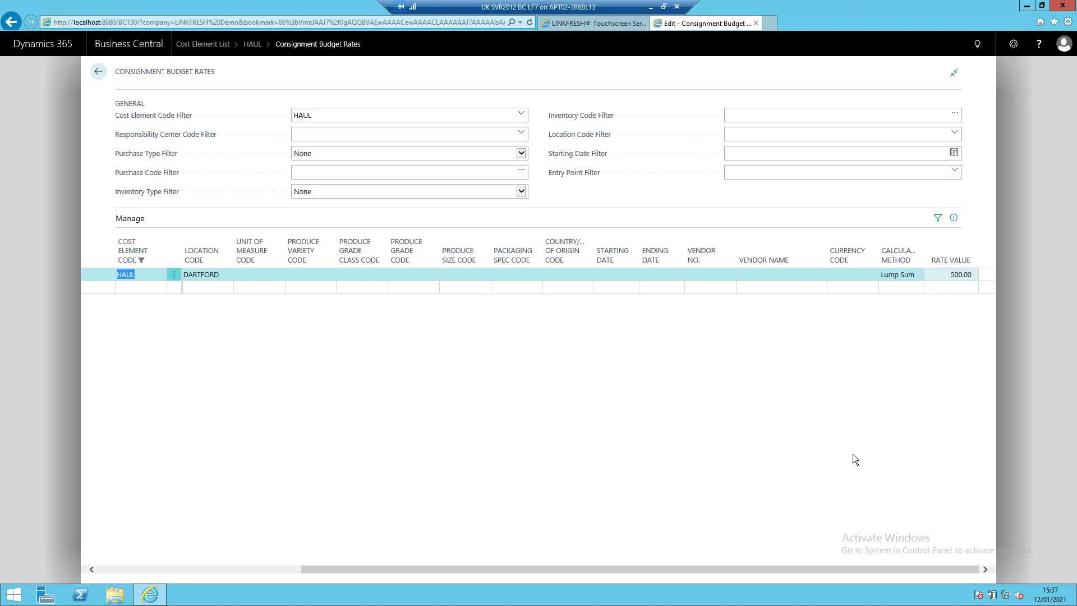
{"action": "left_click_drag", "start_coordinate": [640, 569], "coordinate": [291, 566]}
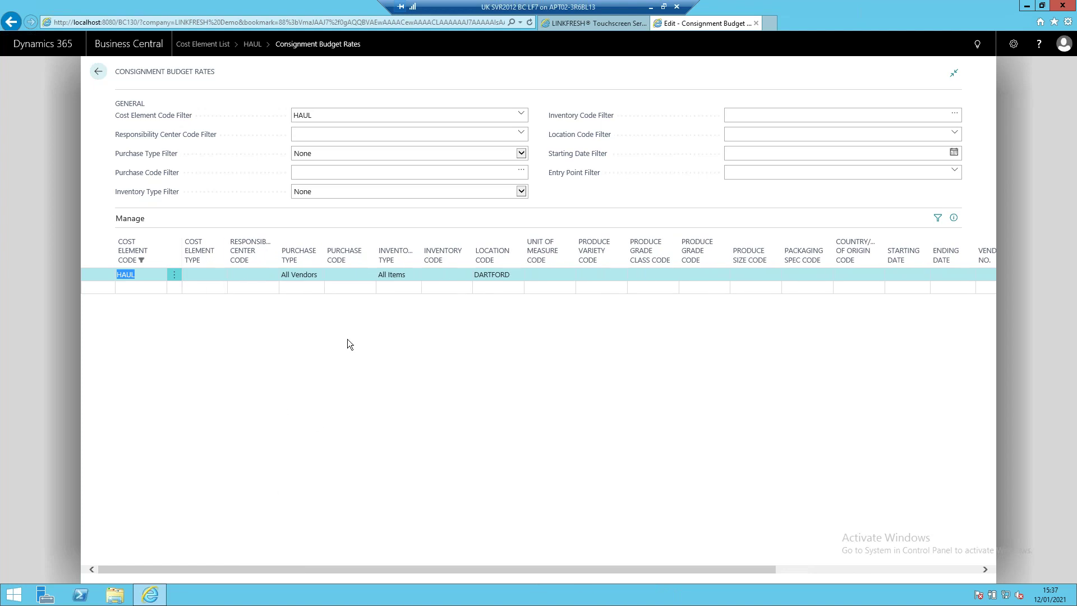
Examine the purchase type, inventory type and calculation method options available on the HAUL budget rate line
{"action": "left_click", "coordinate": [315, 274]}
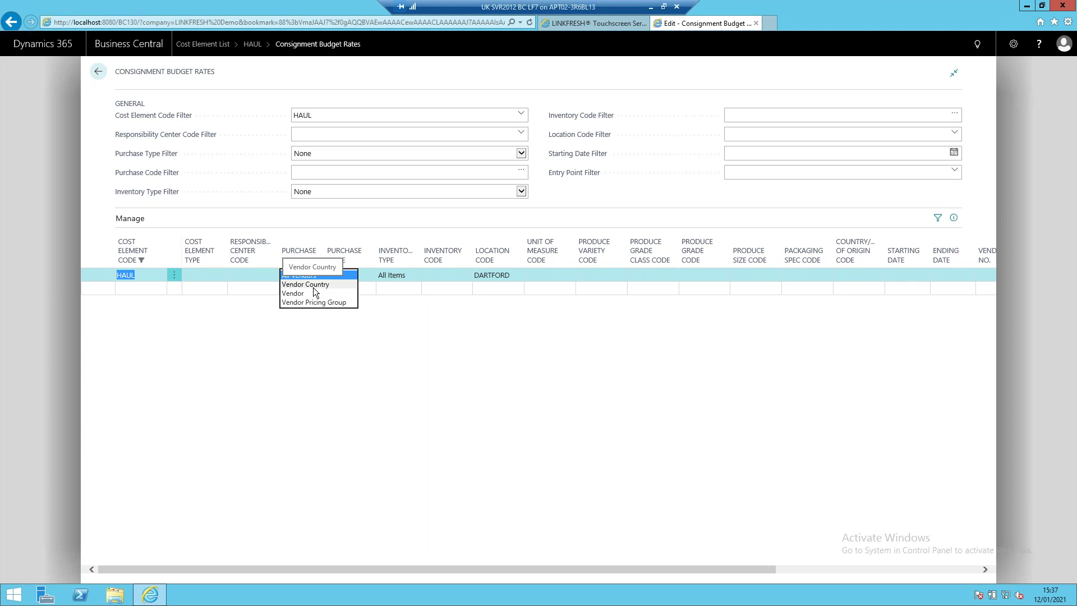
{"action": "left_click", "coordinate": [391, 291]}
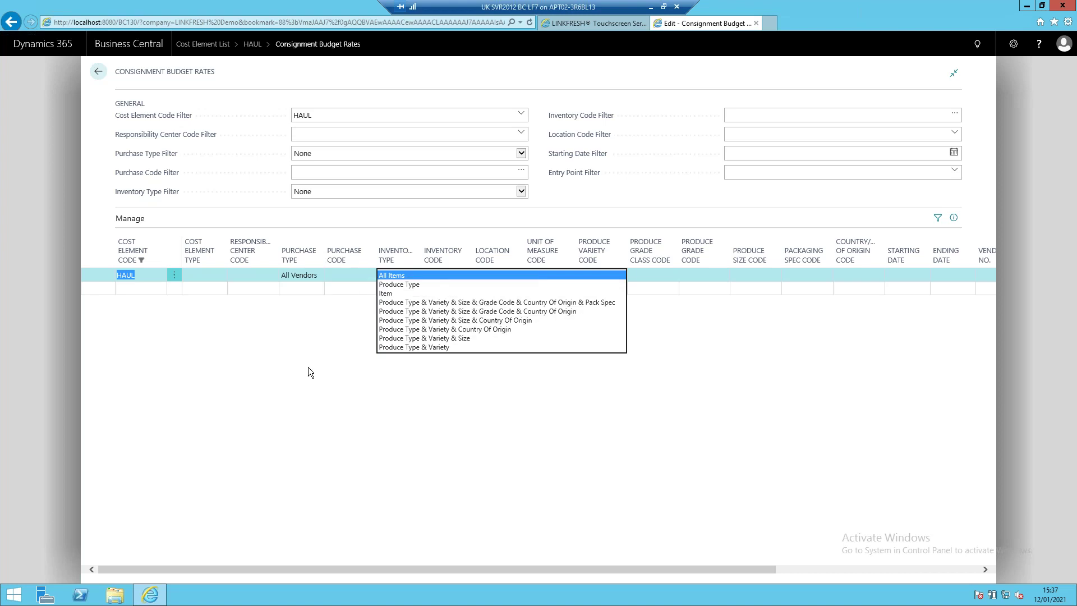
{"action": "left_click", "coordinate": [298, 336]}
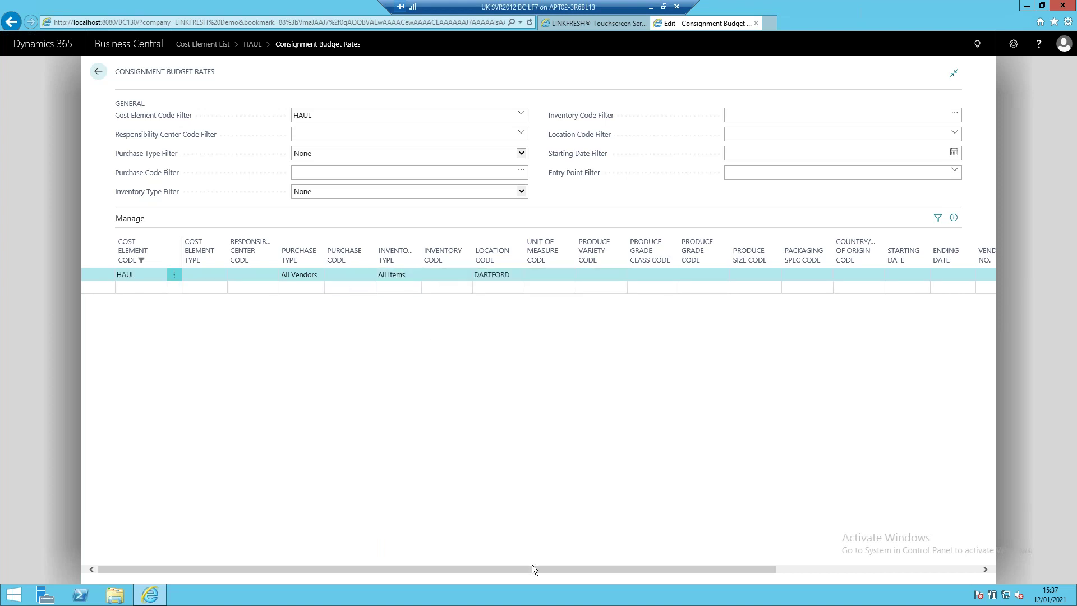
{"action": "left_click_drag", "start_coordinate": [713, 570], "coordinate": [920, 568]}
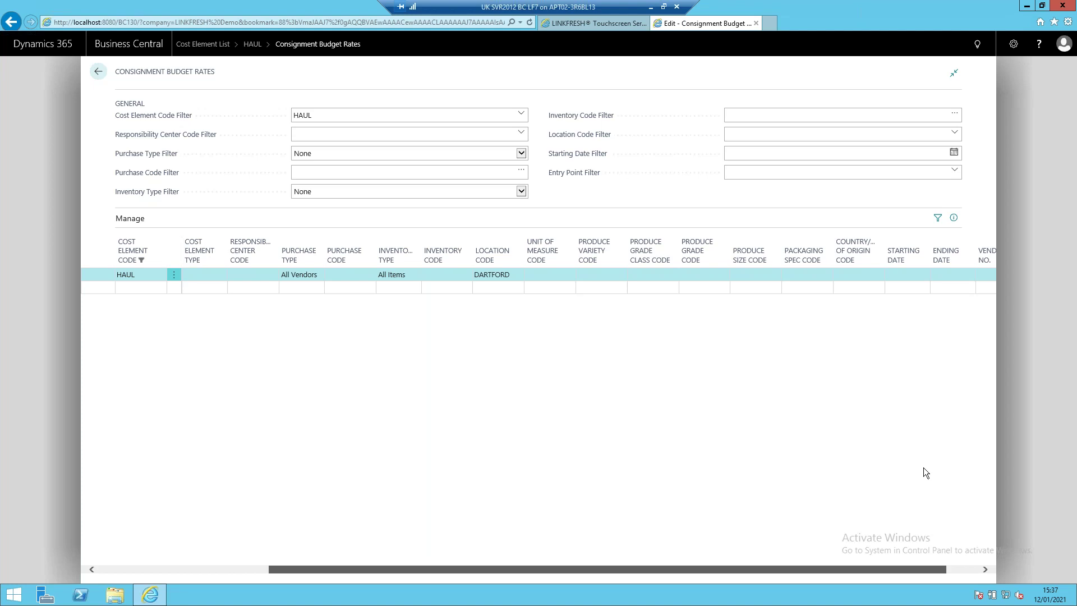
{"action": "left_click", "coordinate": [929, 278]}
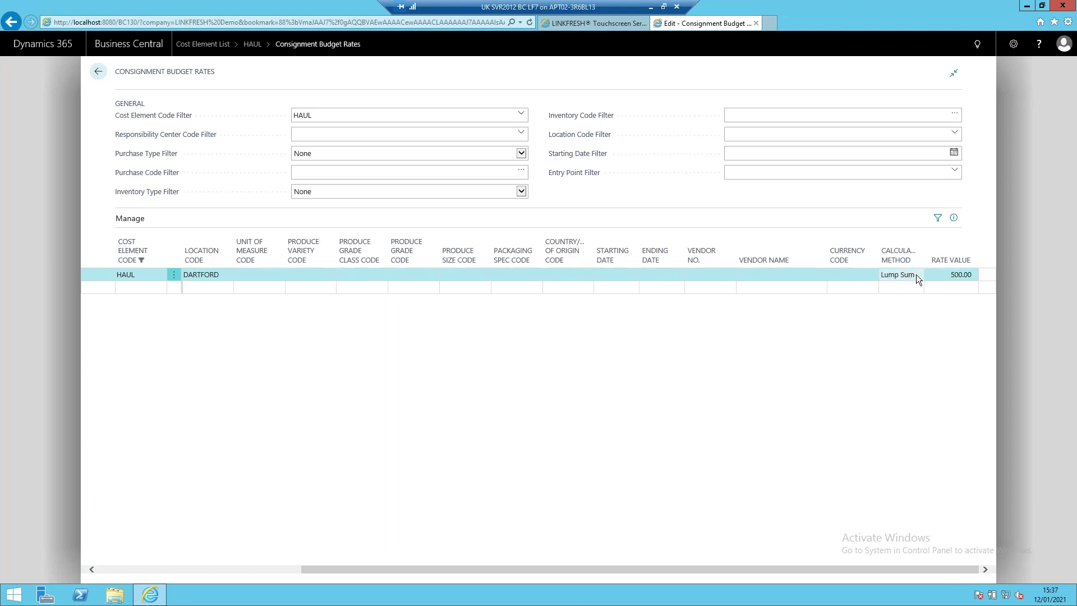
{"action": "left_click", "coordinate": [917, 275]}
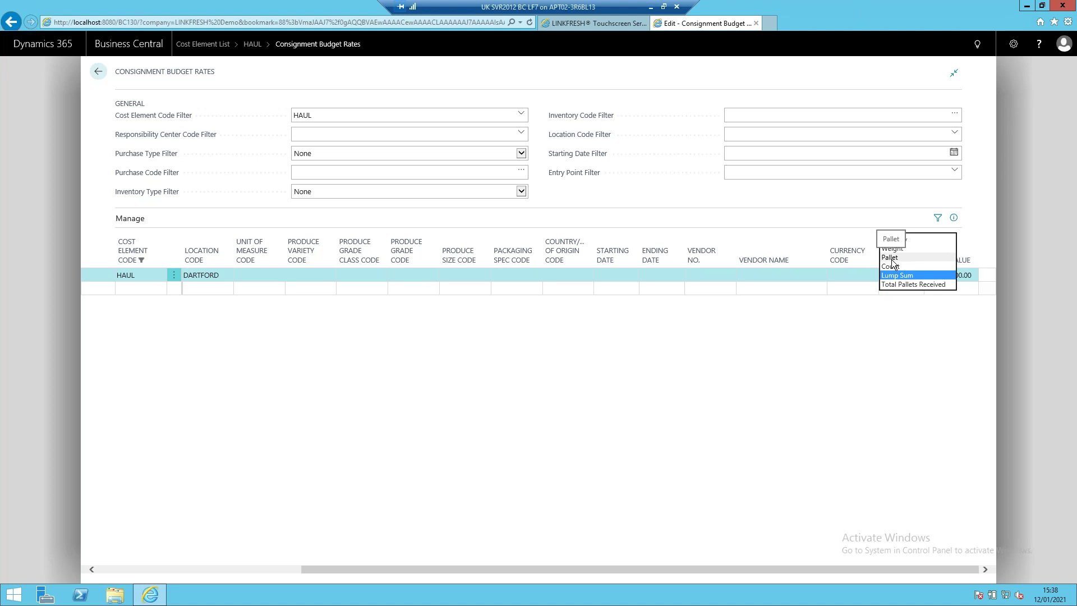
{"action": "left_click", "coordinate": [844, 338]}
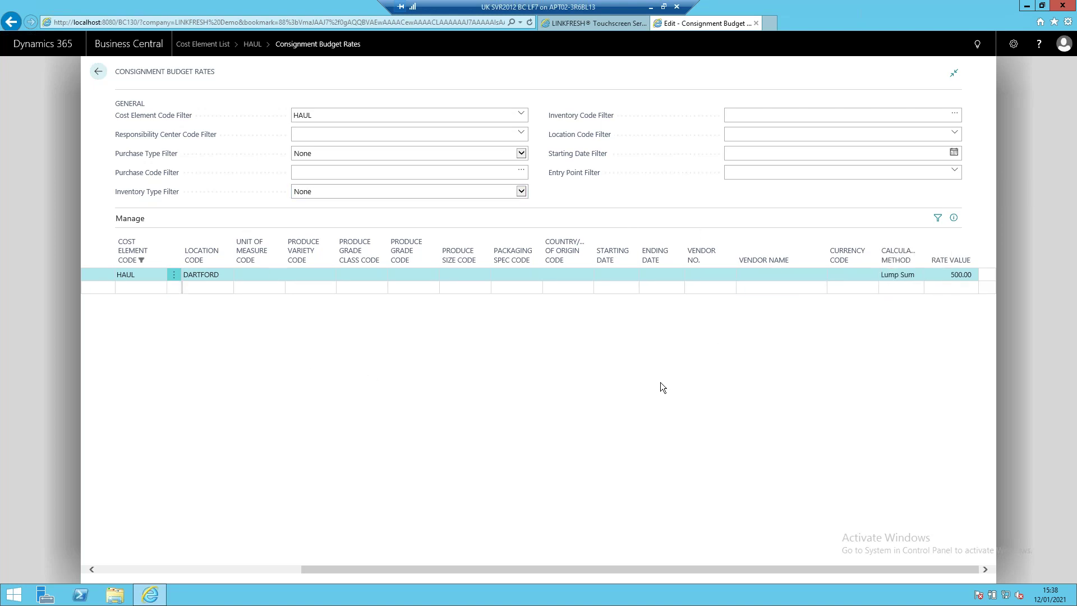
{"action": "left_click", "coordinate": [690, 290]}
Leave the cost element pages, search for "consignment" and open the Consignment List
{"action": "left_click", "coordinate": [99, 72]}
{"action": "left_click", "coordinate": [98, 71]}
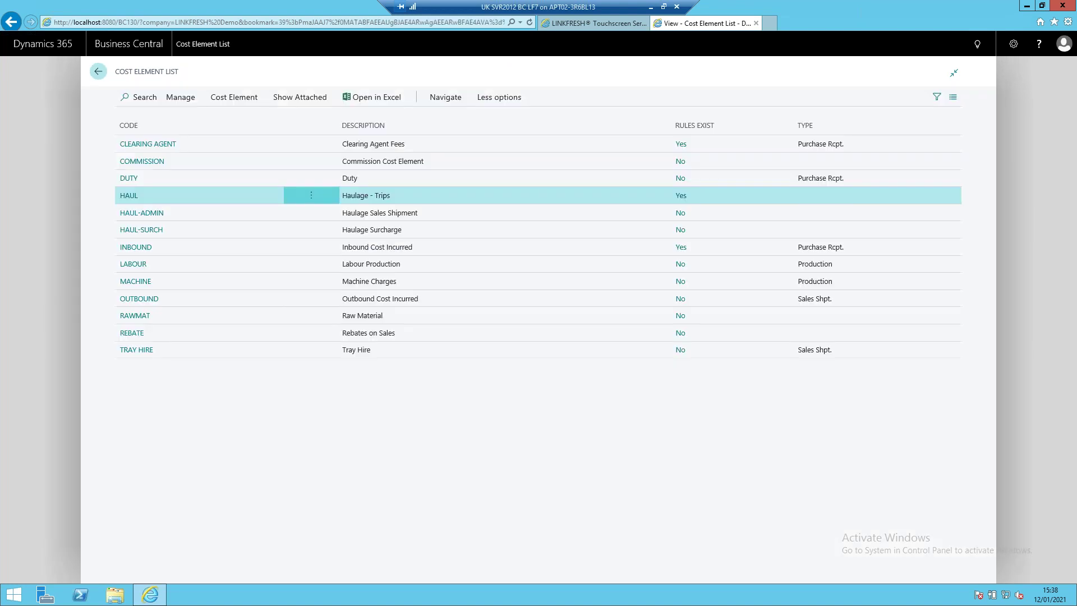
{"action": "left_click", "coordinate": [99, 73]}
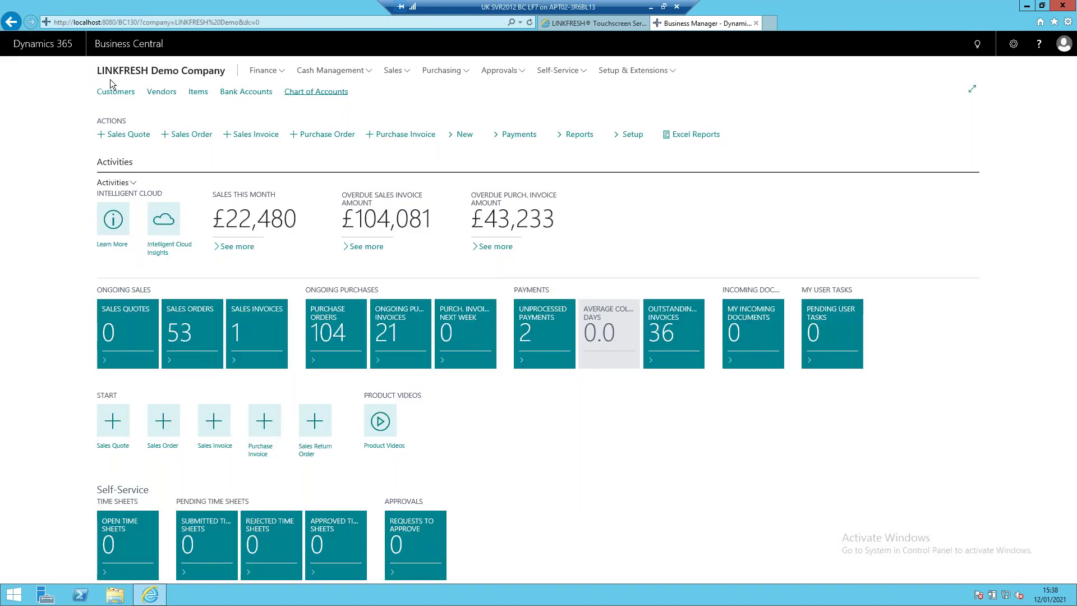
{"action": "left_click", "coordinate": [971, 54]}
{"action": "type", "text": "sig"}
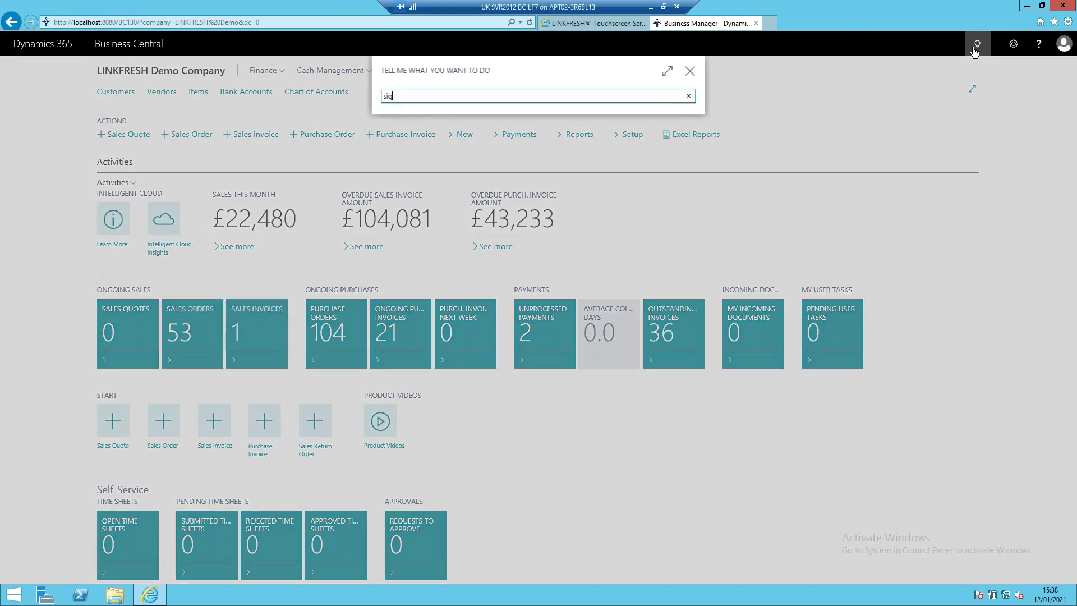
{"action": "key", "text": "BackSpace"}
{"action": "key", "text": "BackSpace"}
{"action": "key", "text": "BackSpace"}
{"action": "type", "text": "consignment"}
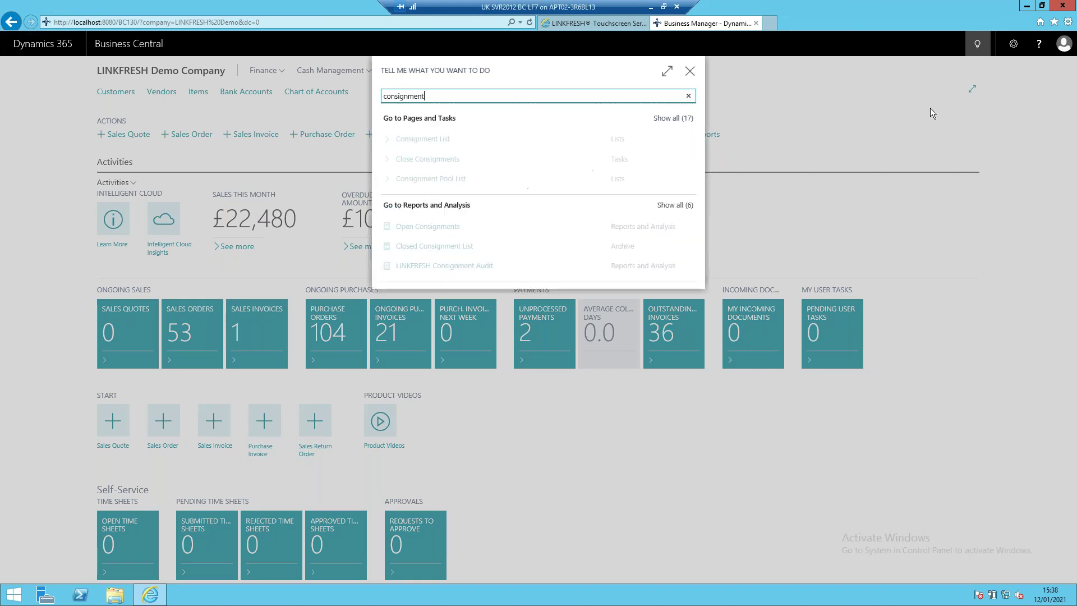
{"action": "left_click", "coordinate": [428, 150]}
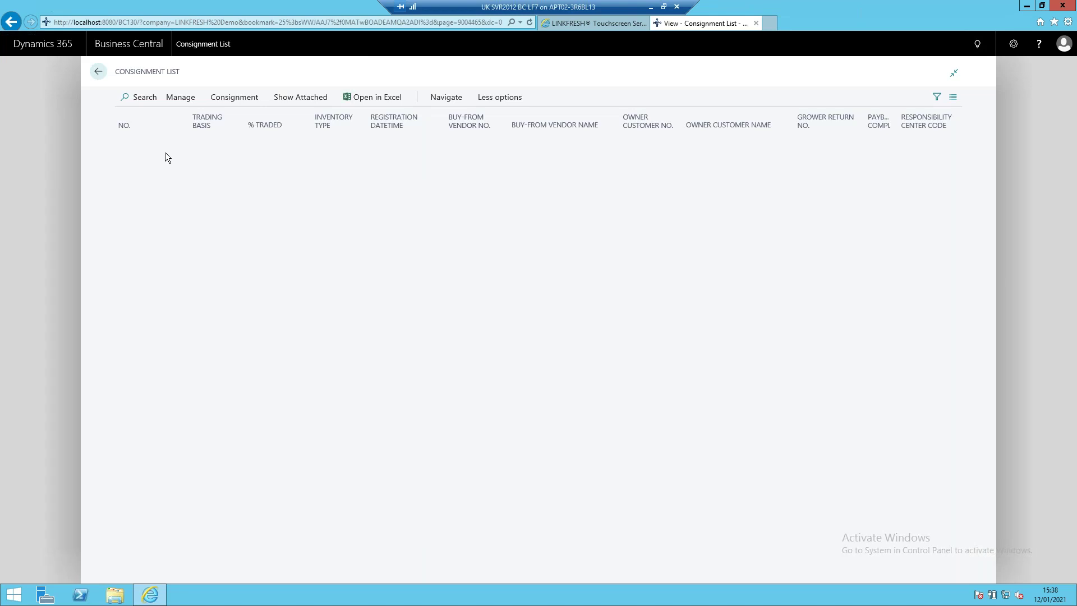
Sort the consignments by number in descending order and open consignment CON1290
{"action": "left_click", "coordinate": [142, 135]}
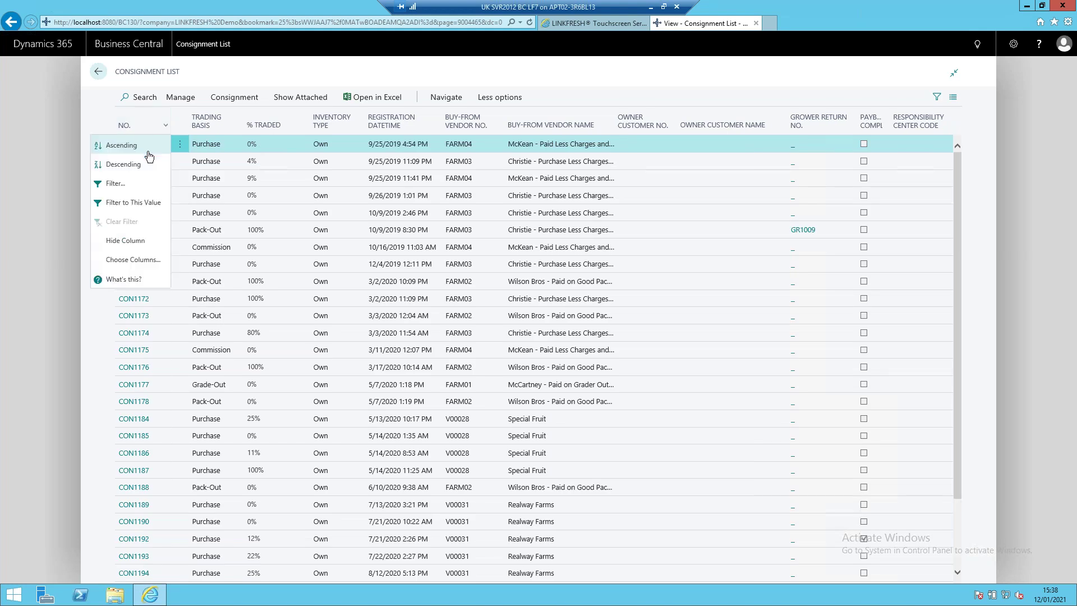
{"action": "left_click", "coordinate": [124, 164]}
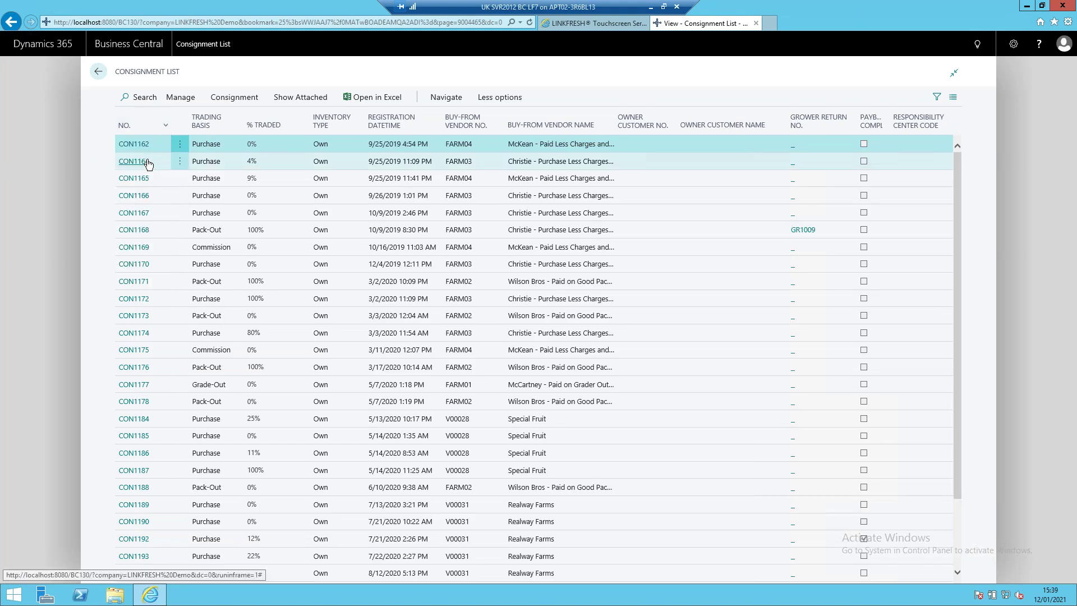
{"action": "left_click", "coordinate": [142, 146]}
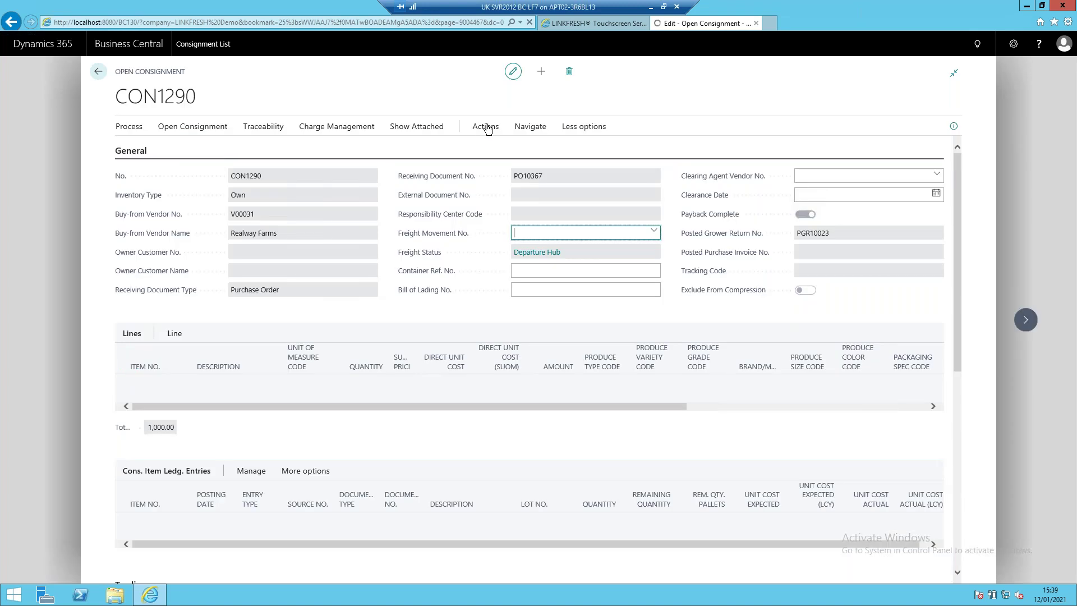
Start a specific item charge invoice for consignment CON1290 with buy-from vendor HAUL01 and vendor invoice number inv4000
{"action": "left_click", "coordinate": [485, 126]}
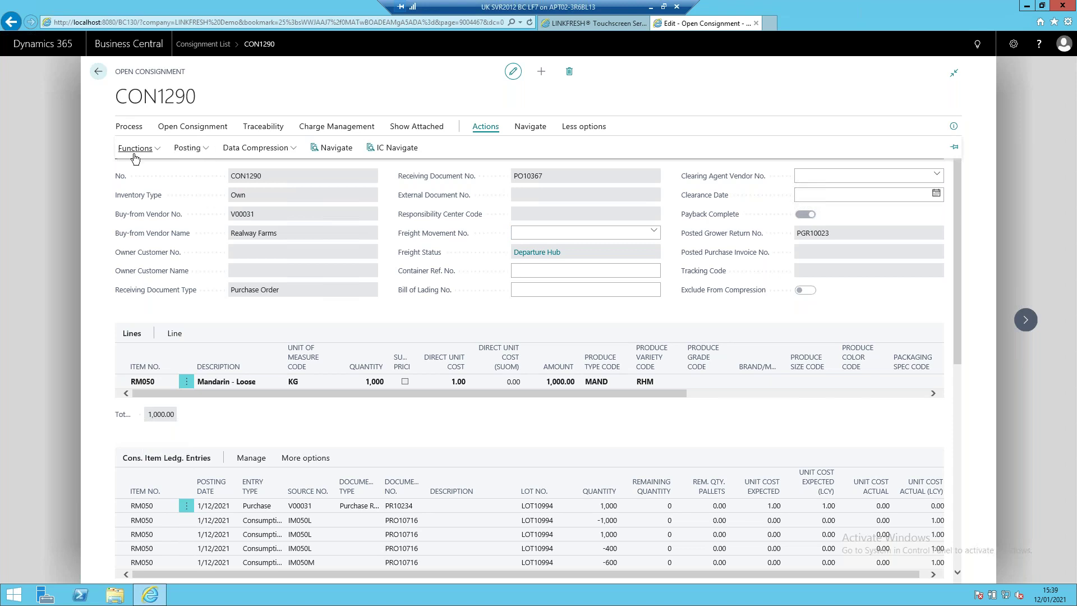
{"action": "left_click", "coordinate": [135, 156]}
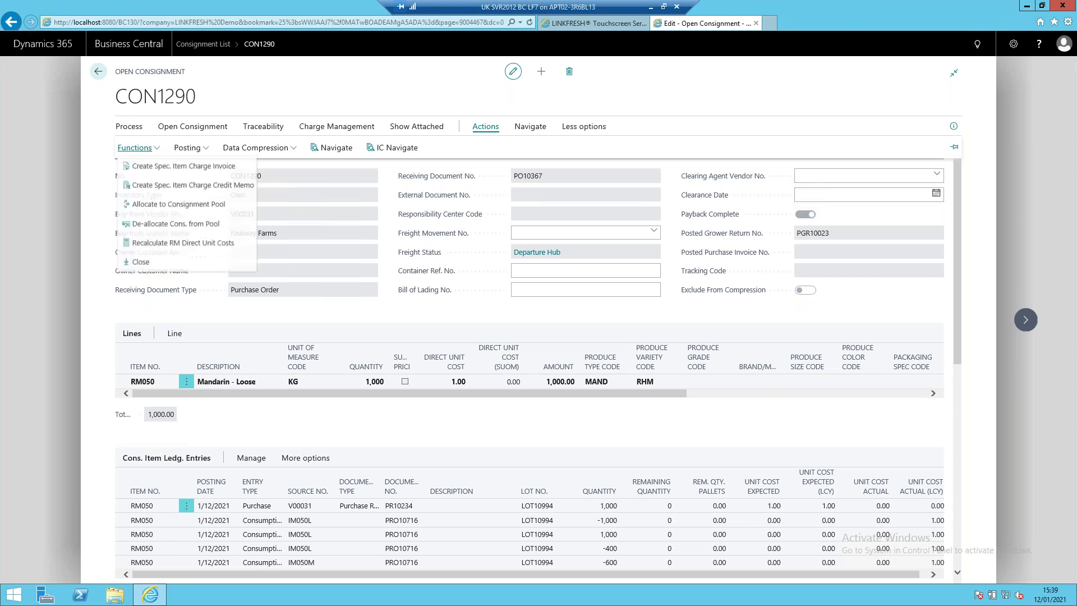
{"action": "left_click", "coordinate": [147, 174]}
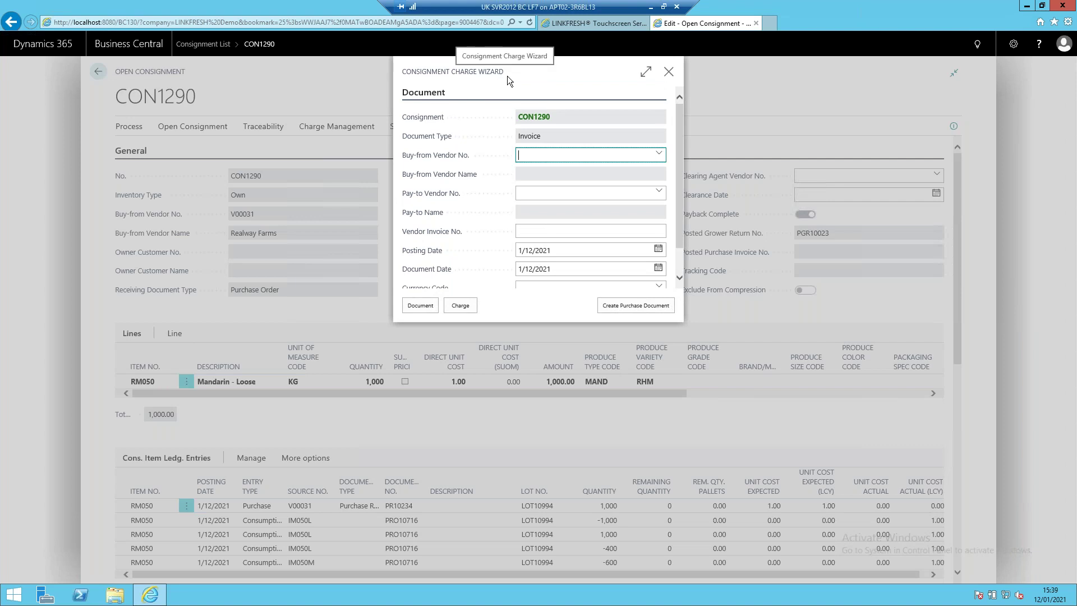
{"action": "left_click", "coordinate": [660, 156]}
{"action": "scroll", "coordinate": [639, 243], "scroll_direction": "down", "scroll_amount": 3}
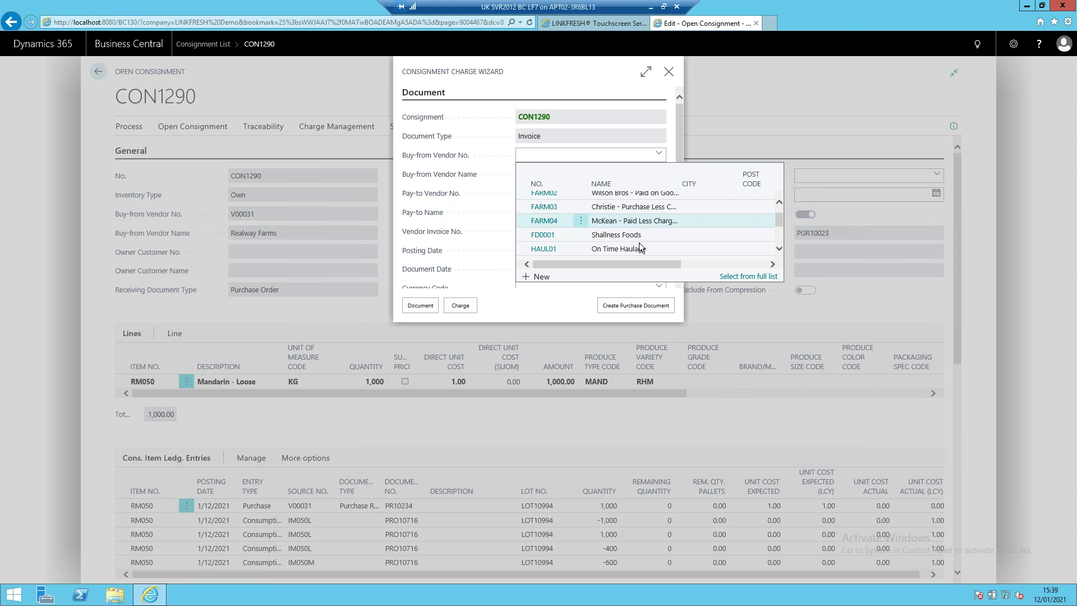
{"action": "left_click", "coordinate": [631, 250]}
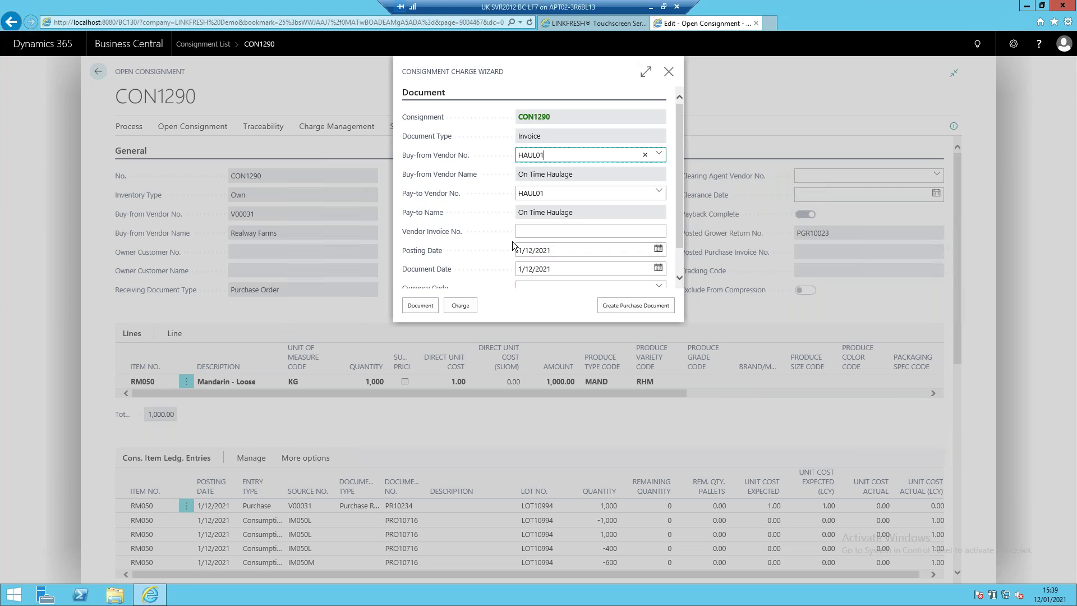
{"action": "left_click", "coordinate": [528, 231]}
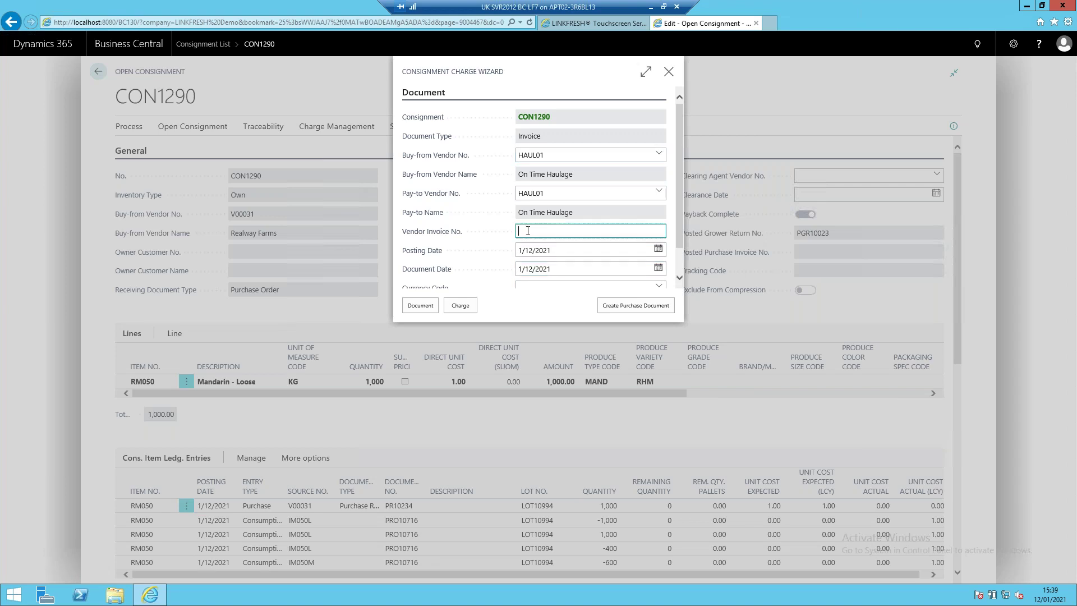
{"action": "type", "text": "inv"}
{"action": "type", "text": "4000"}
{"action": "scroll", "coordinate": [531, 284], "scroll_direction": "down", "scroll_amount": 1}
Set the item charge to HAUL with a unit cost of 60 and create the purchase document
{"action": "left_click", "coordinate": [460, 307]}
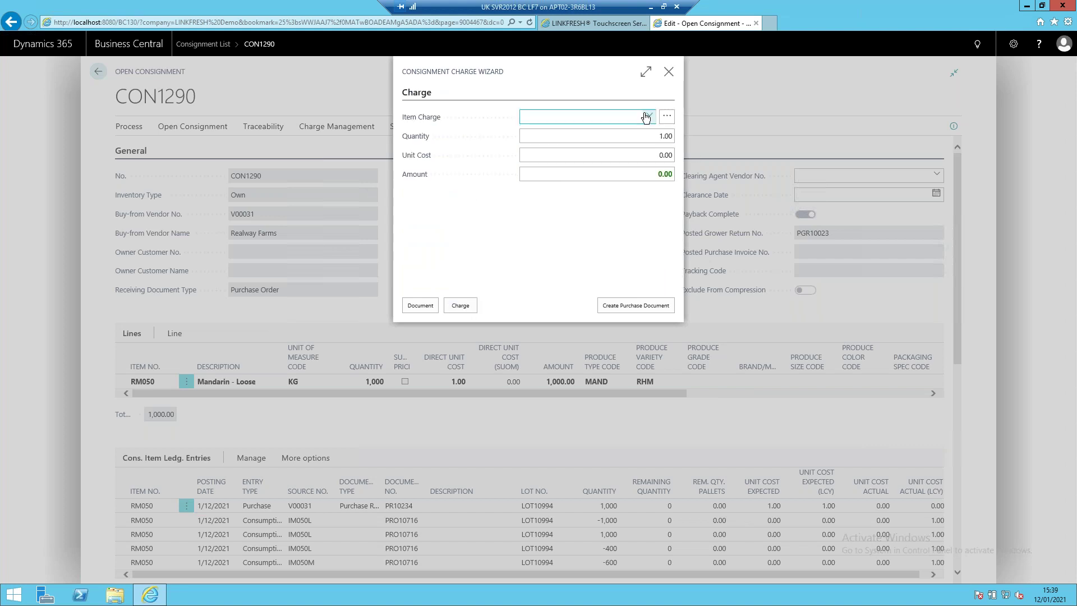
{"action": "left_click", "coordinate": [647, 116]}
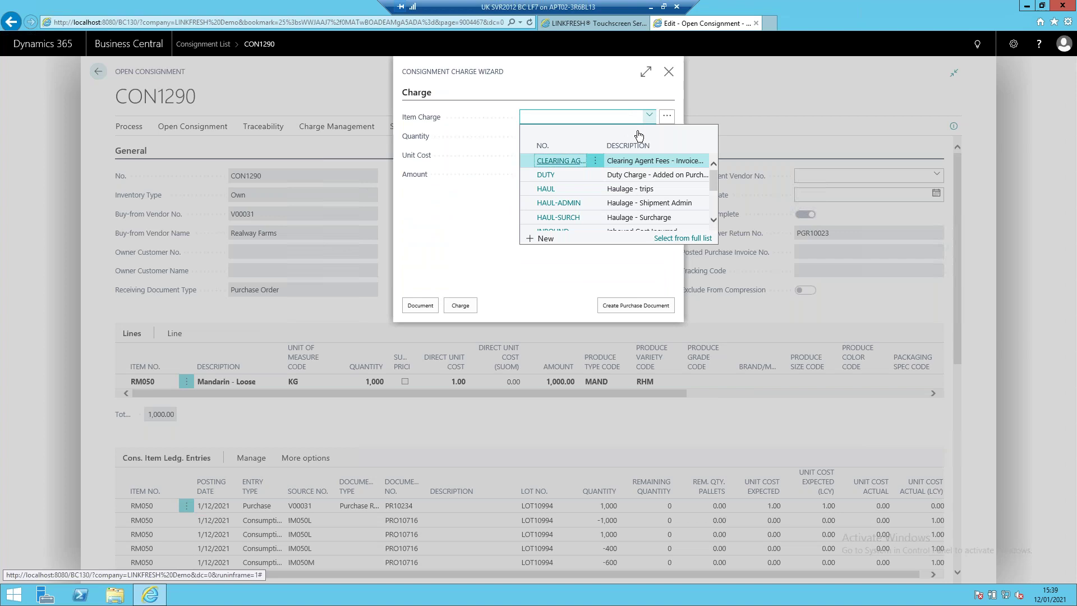
{"action": "scroll", "coordinate": [569, 198], "scroll_direction": "down", "scroll_amount": 2}
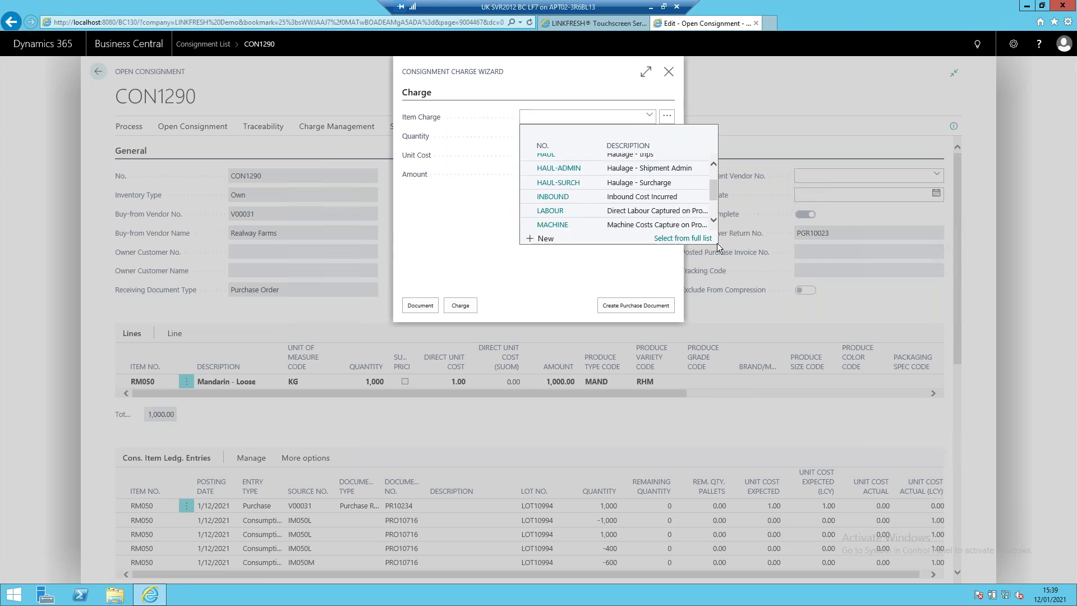
{"action": "scroll", "coordinate": [565, 183], "scroll_direction": "up", "scroll_amount": 1}
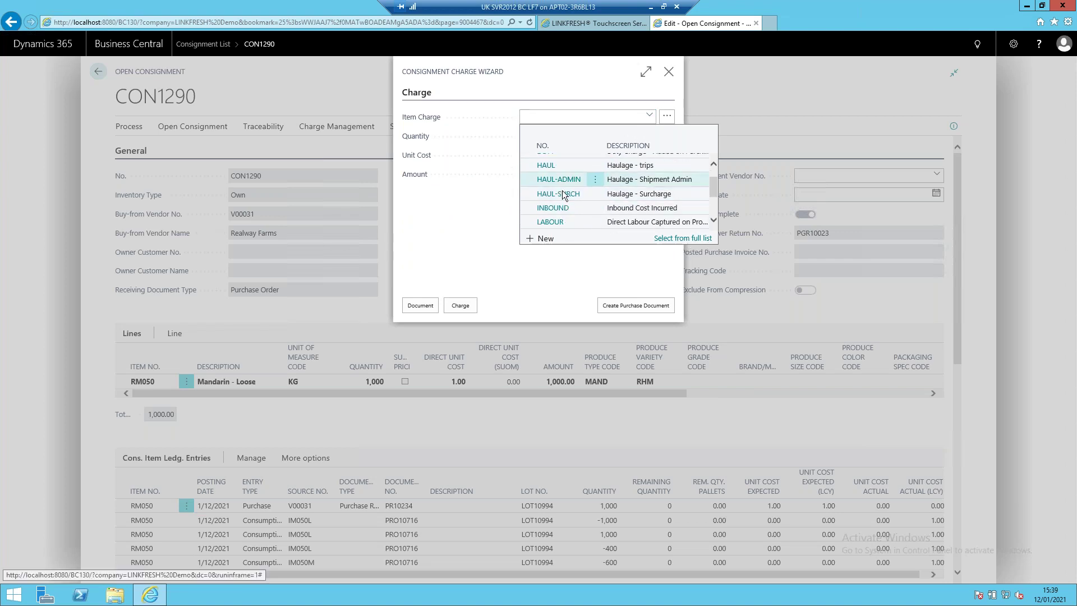
{"action": "left_click", "coordinate": [614, 164]}
{"action": "left_click", "coordinate": [614, 162]}
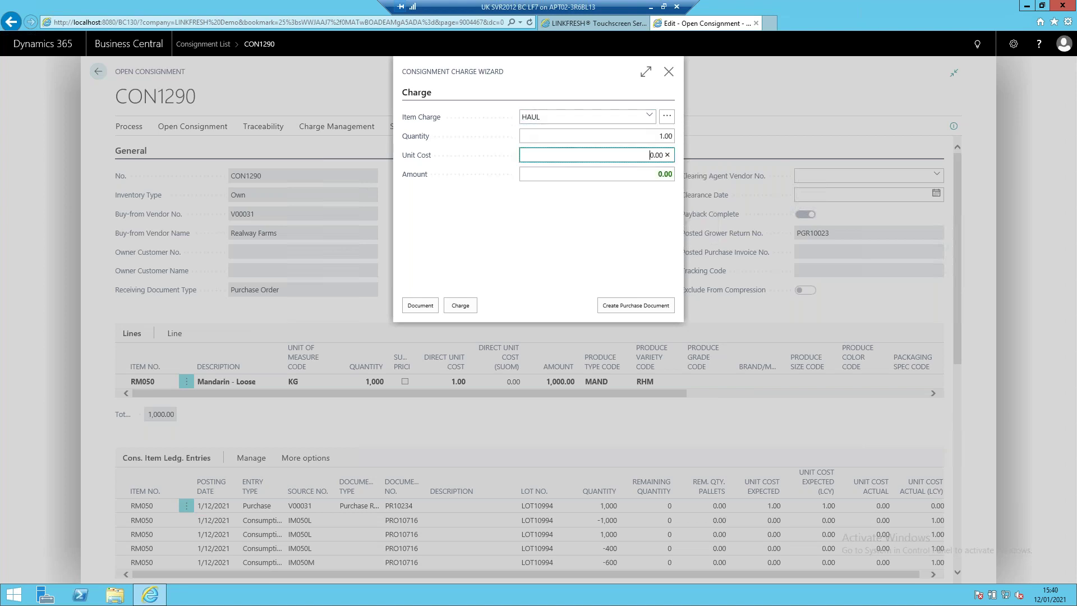
{"action": "type", "text": "60"}
{"action": "left_click", "coordinate": [635, 313]}
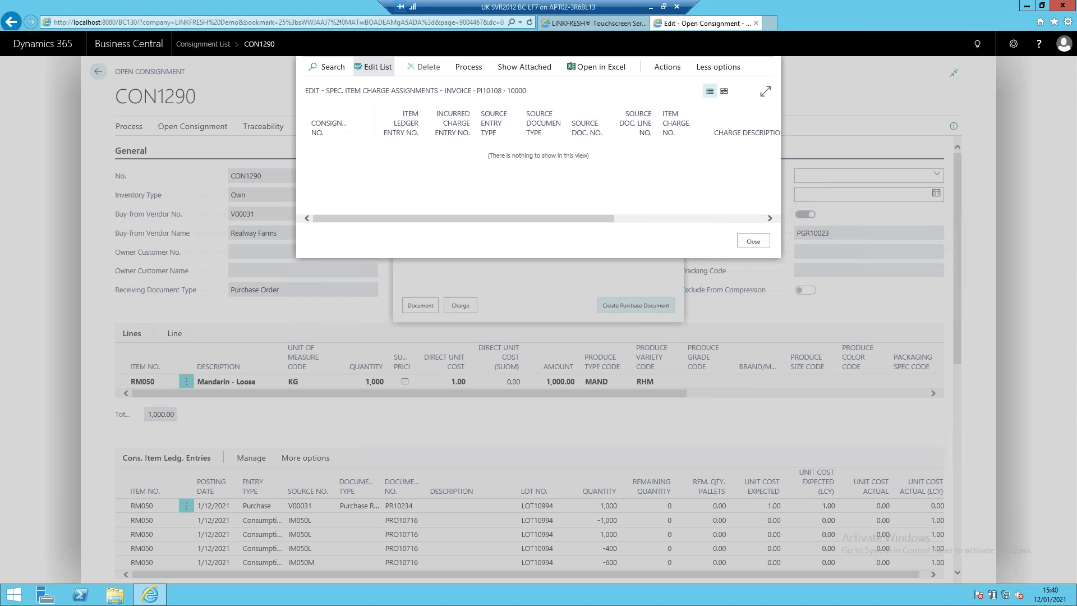
Assign the HAUL charge to the item ledger entry of purchase receipt PR10234 and close the item charge assignments
{"action": "left_click", "coordinate": [463, 68]}
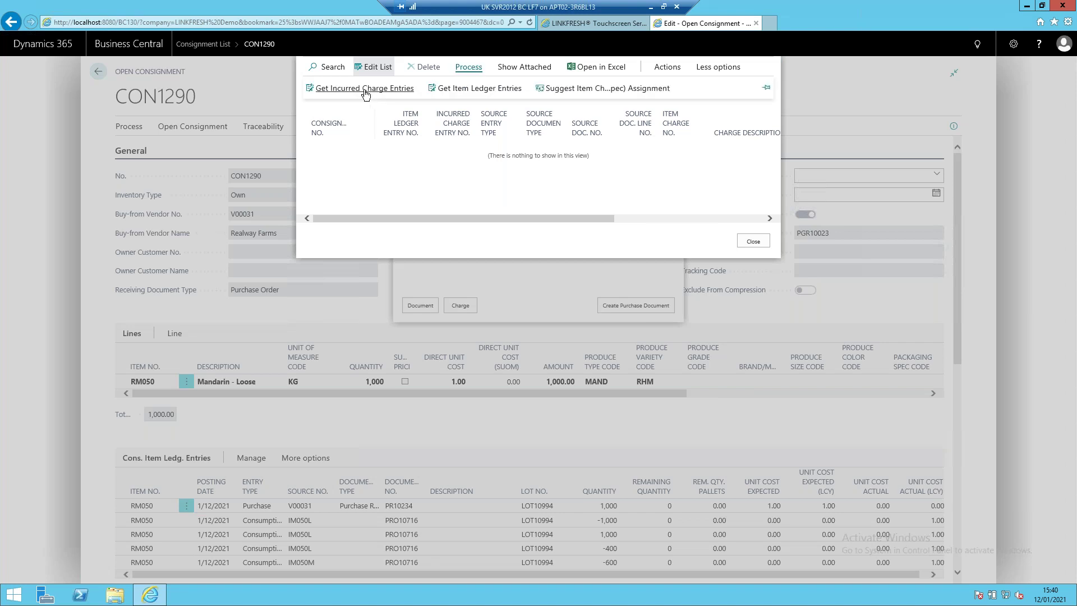
{"action": "left_click", "coordinate": [458, 89]}
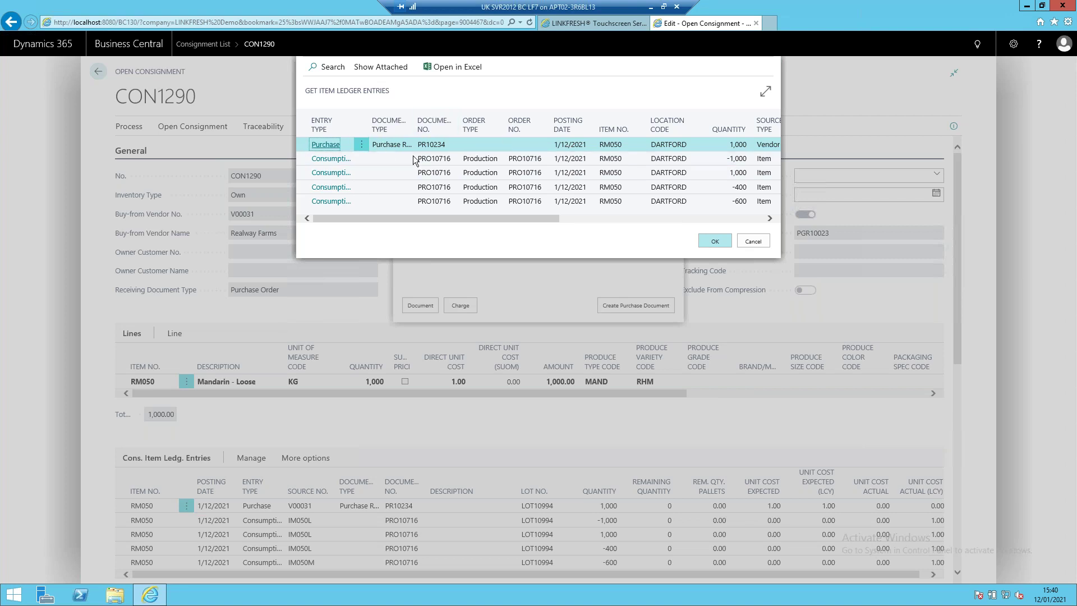
{"action": "left_click", "coordinate": [719, 246]}
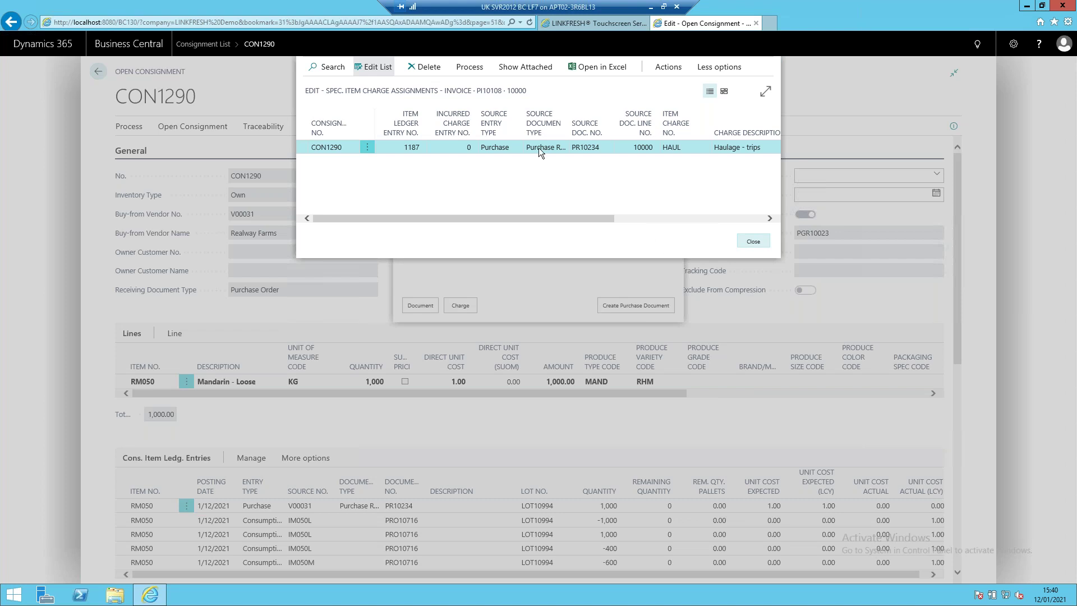
{"action": "left_click", "coordinate": [753, 242]}
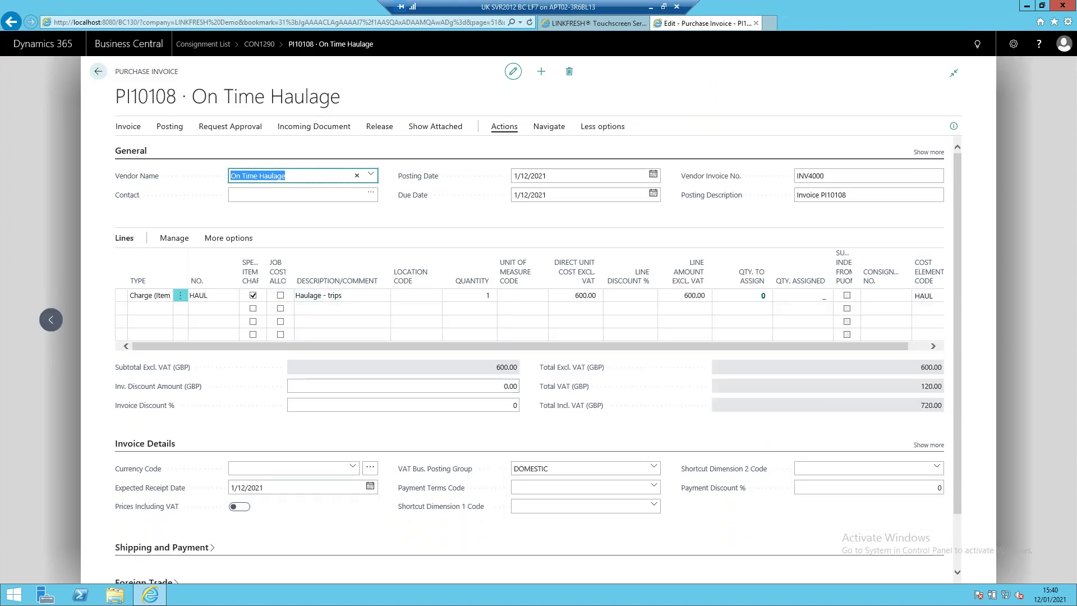
Return from the purchase invoice to consignment CON1290 and open its Consignment Costs to review costs by cost element
{"action": "left_click", "coordinate": [99, 73]}
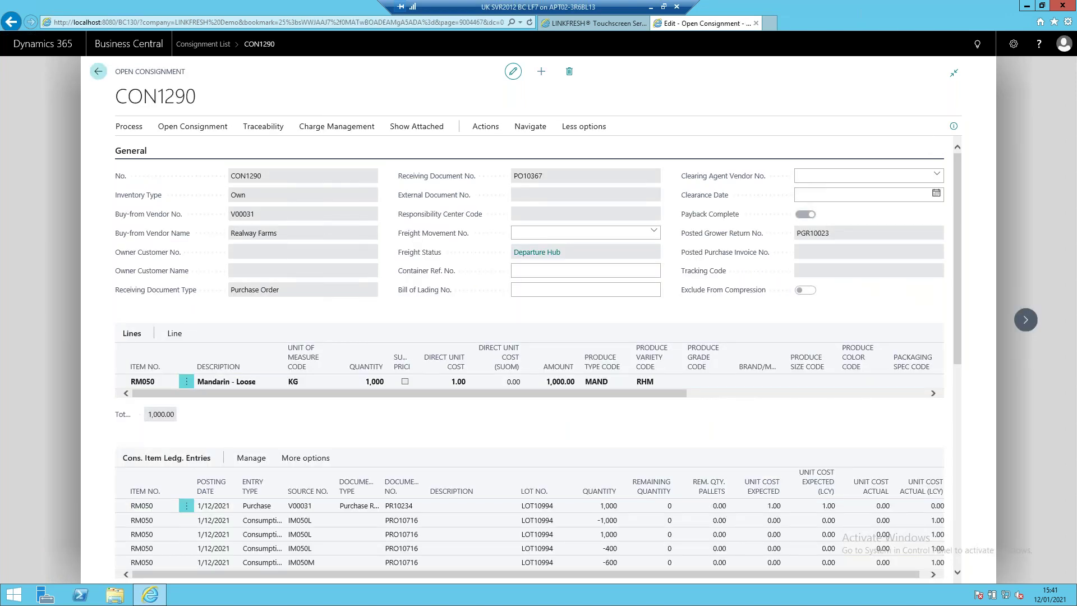
{"action": "left_click", "coordinate": [192, 127]}
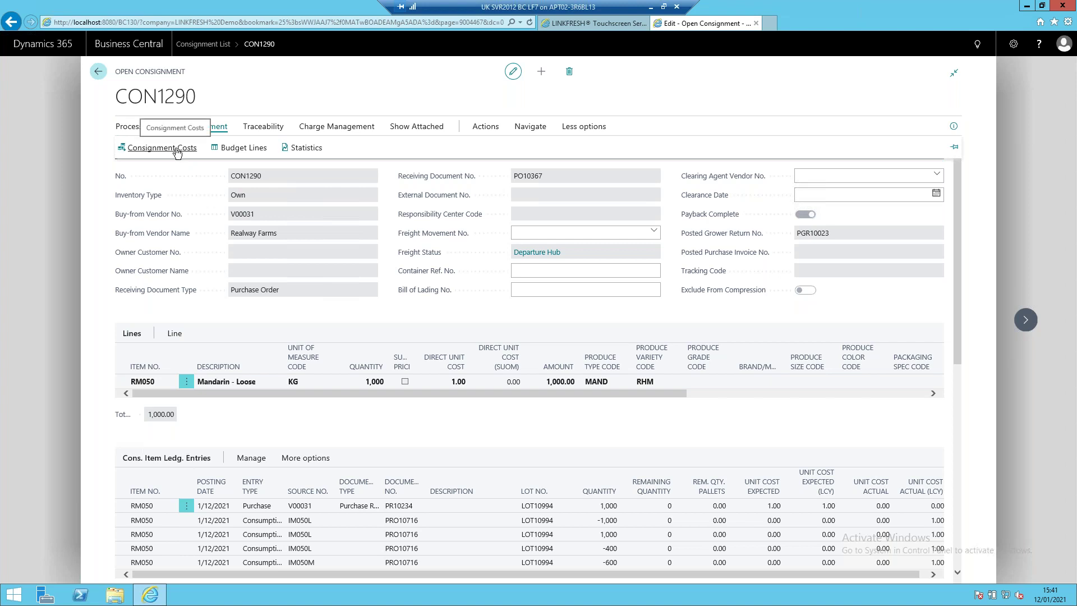
{"action": "left_click", "coordinate": [177, 151]}
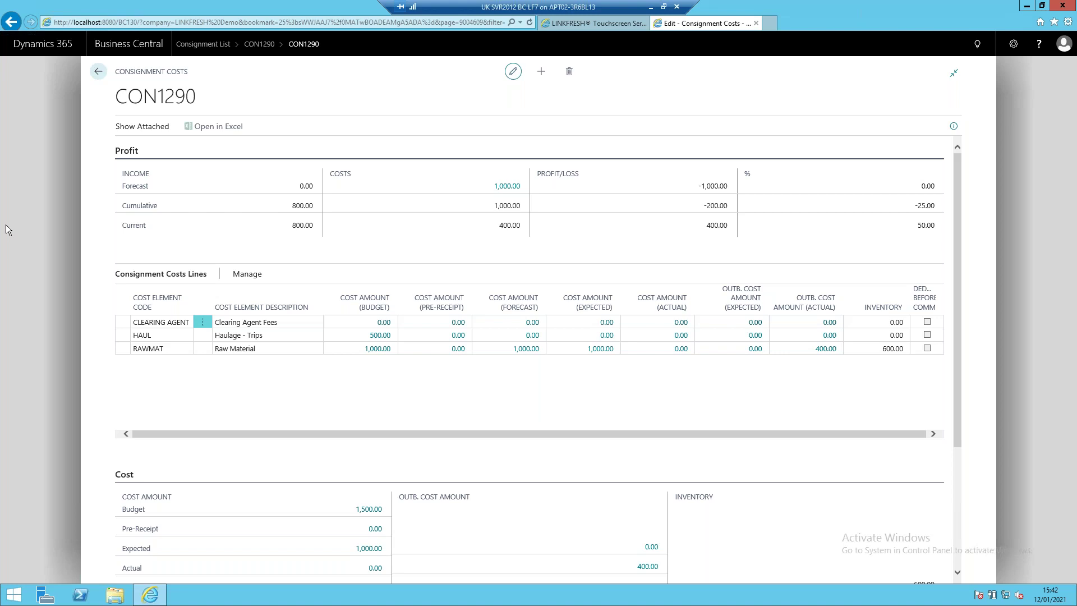
Switch to the PowerPoint presentation, start the slide show from slide 12 and show the closing "Thank you! Questions?" slide
{"action": "left_click", "coordinate": [651, 7]}
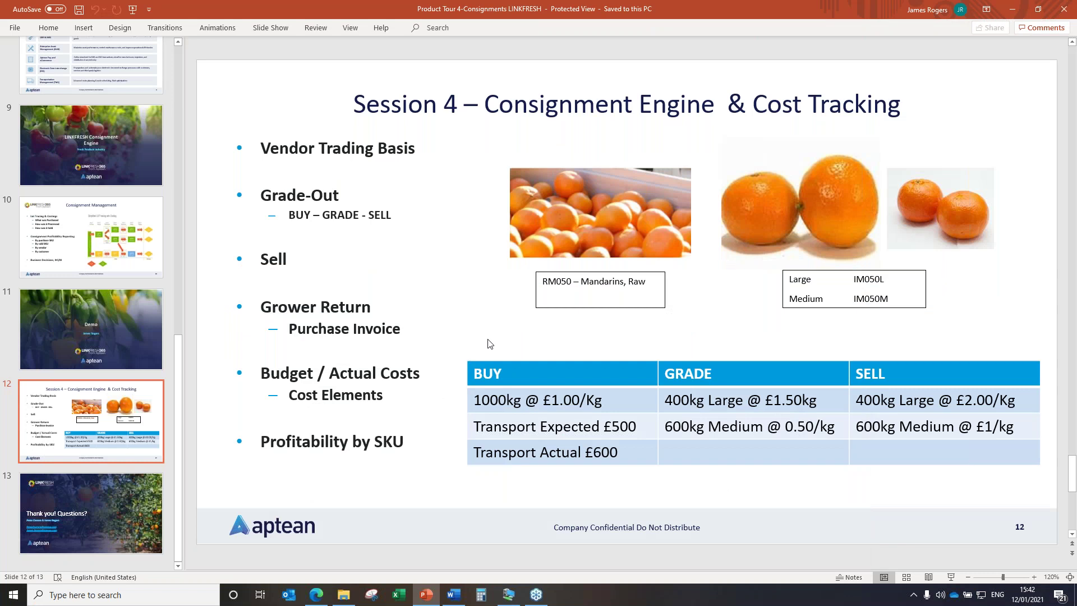
{"action": "left_click", "coordinate": [951, 577]}
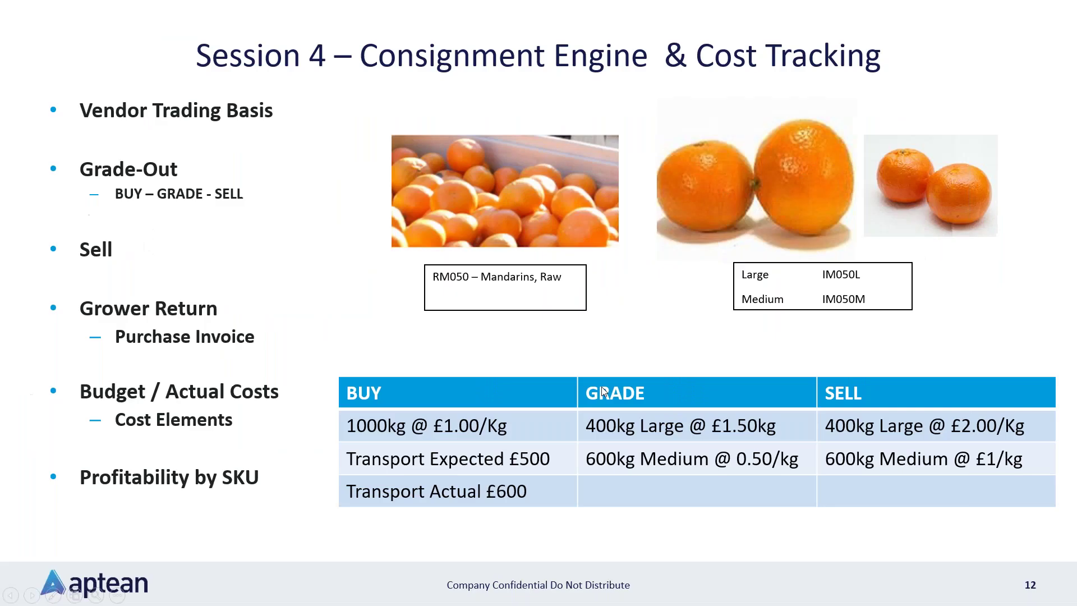
{"action": "left_click", "coordinate": [473, 363]}
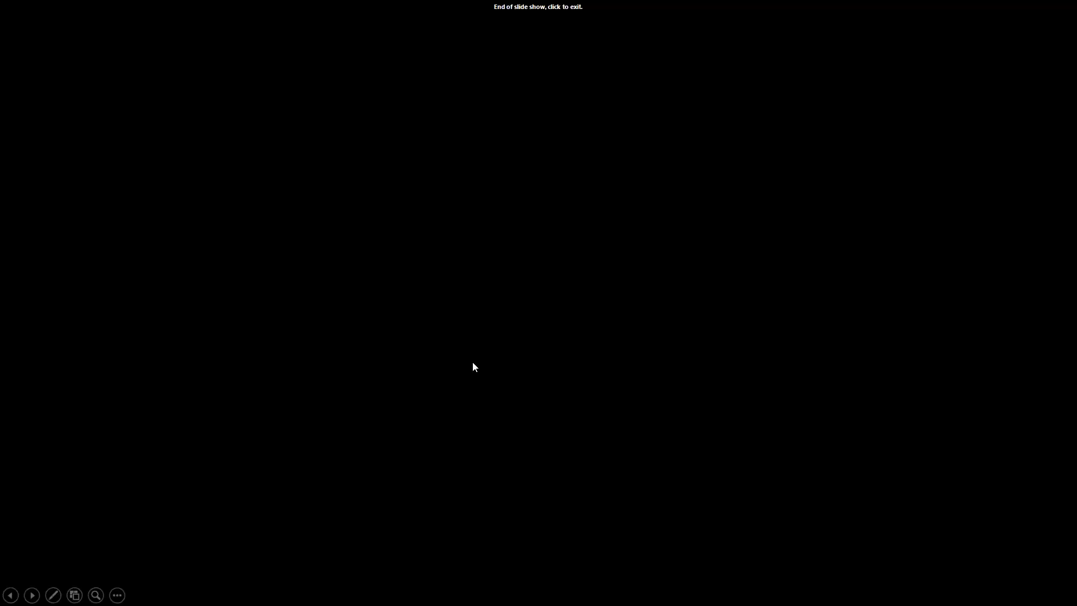
{"action": "key", "text": "Left"}
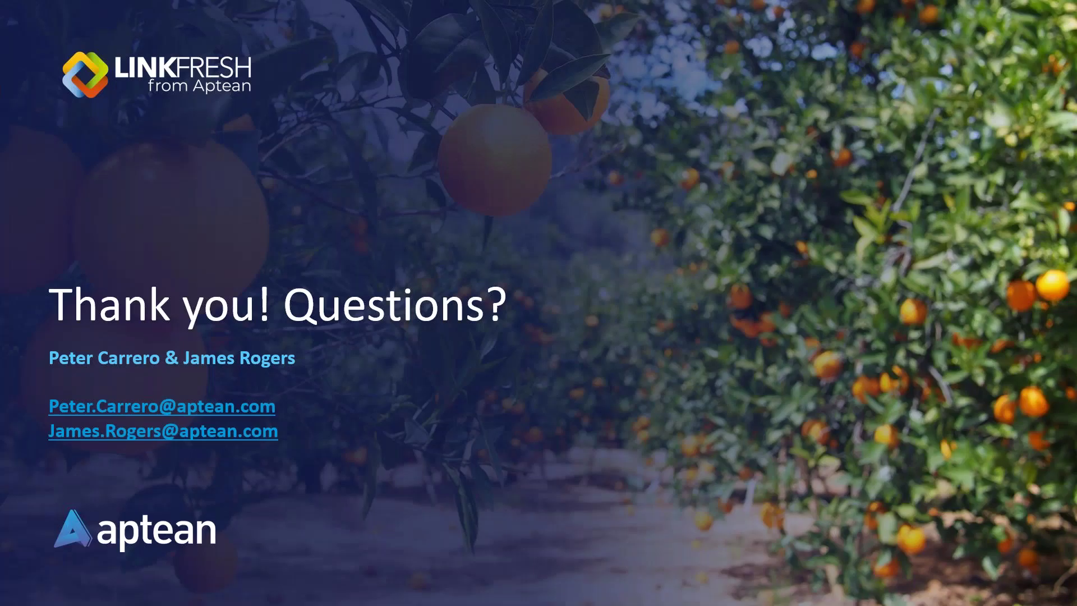